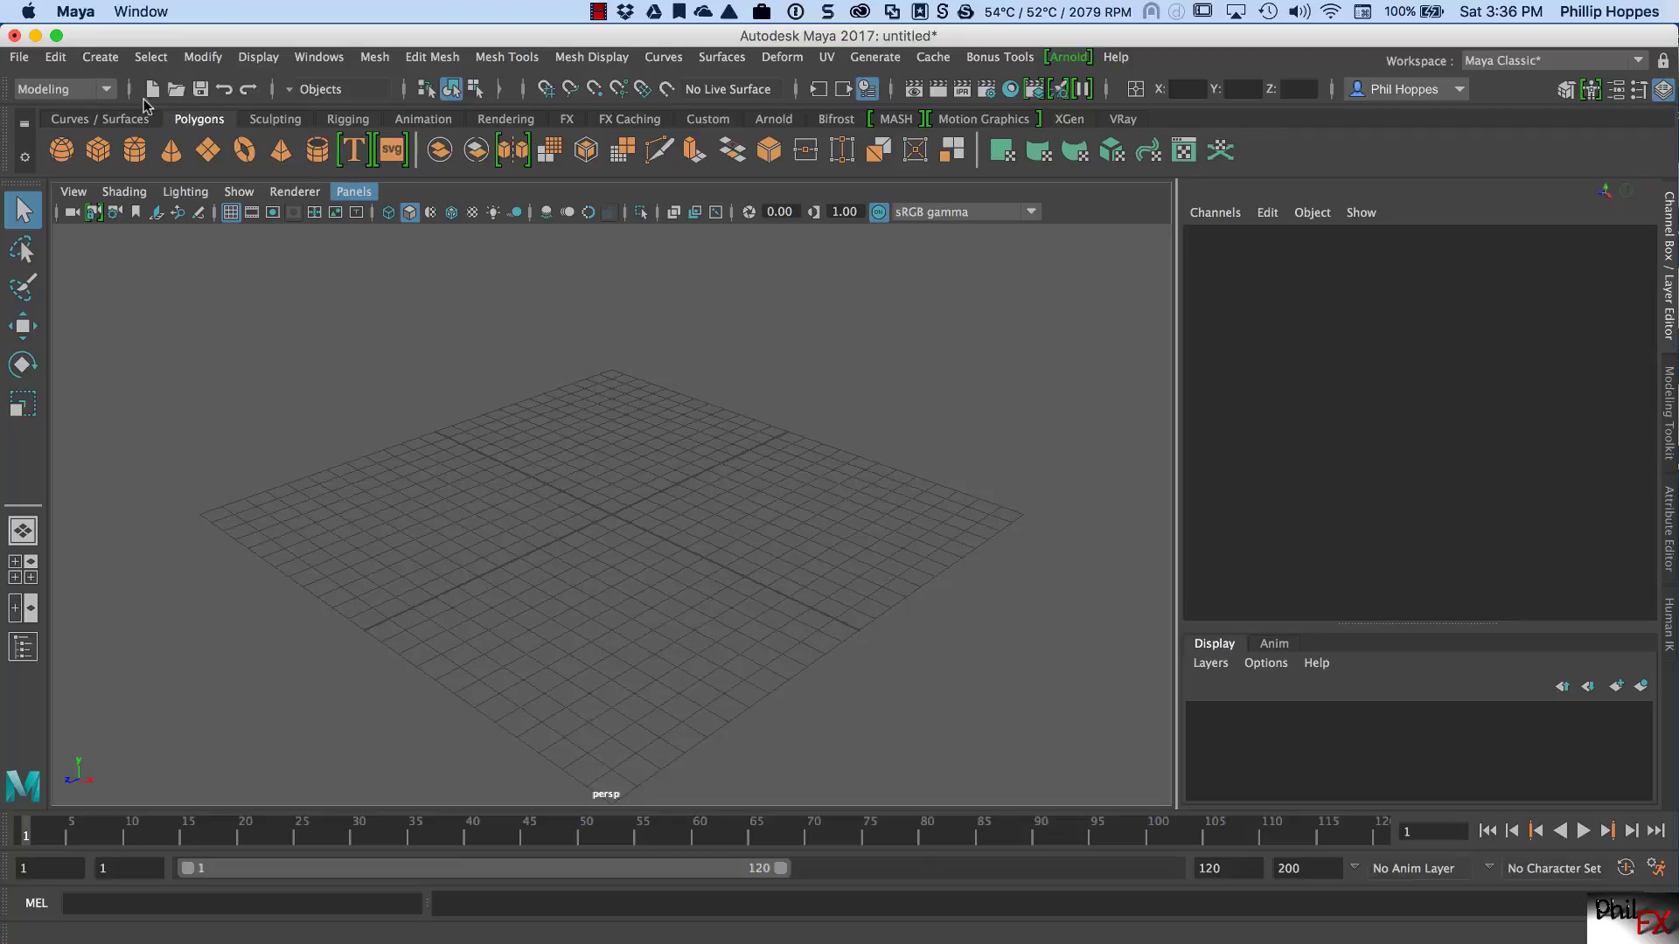
click(21, 57)
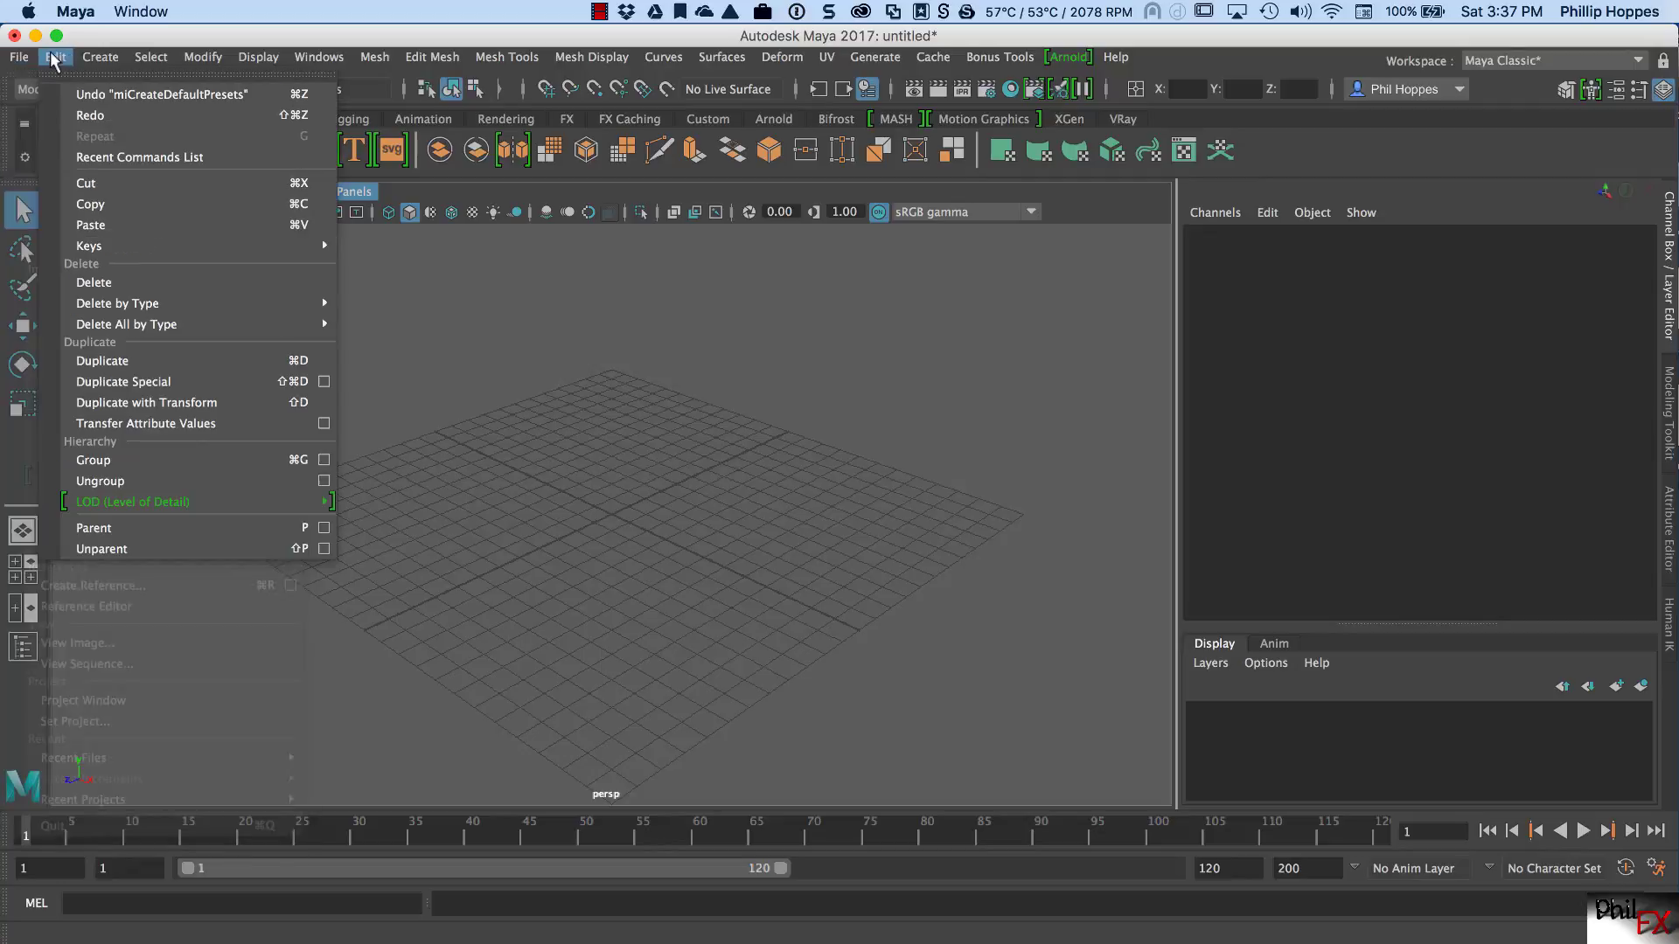
click(56, 56)
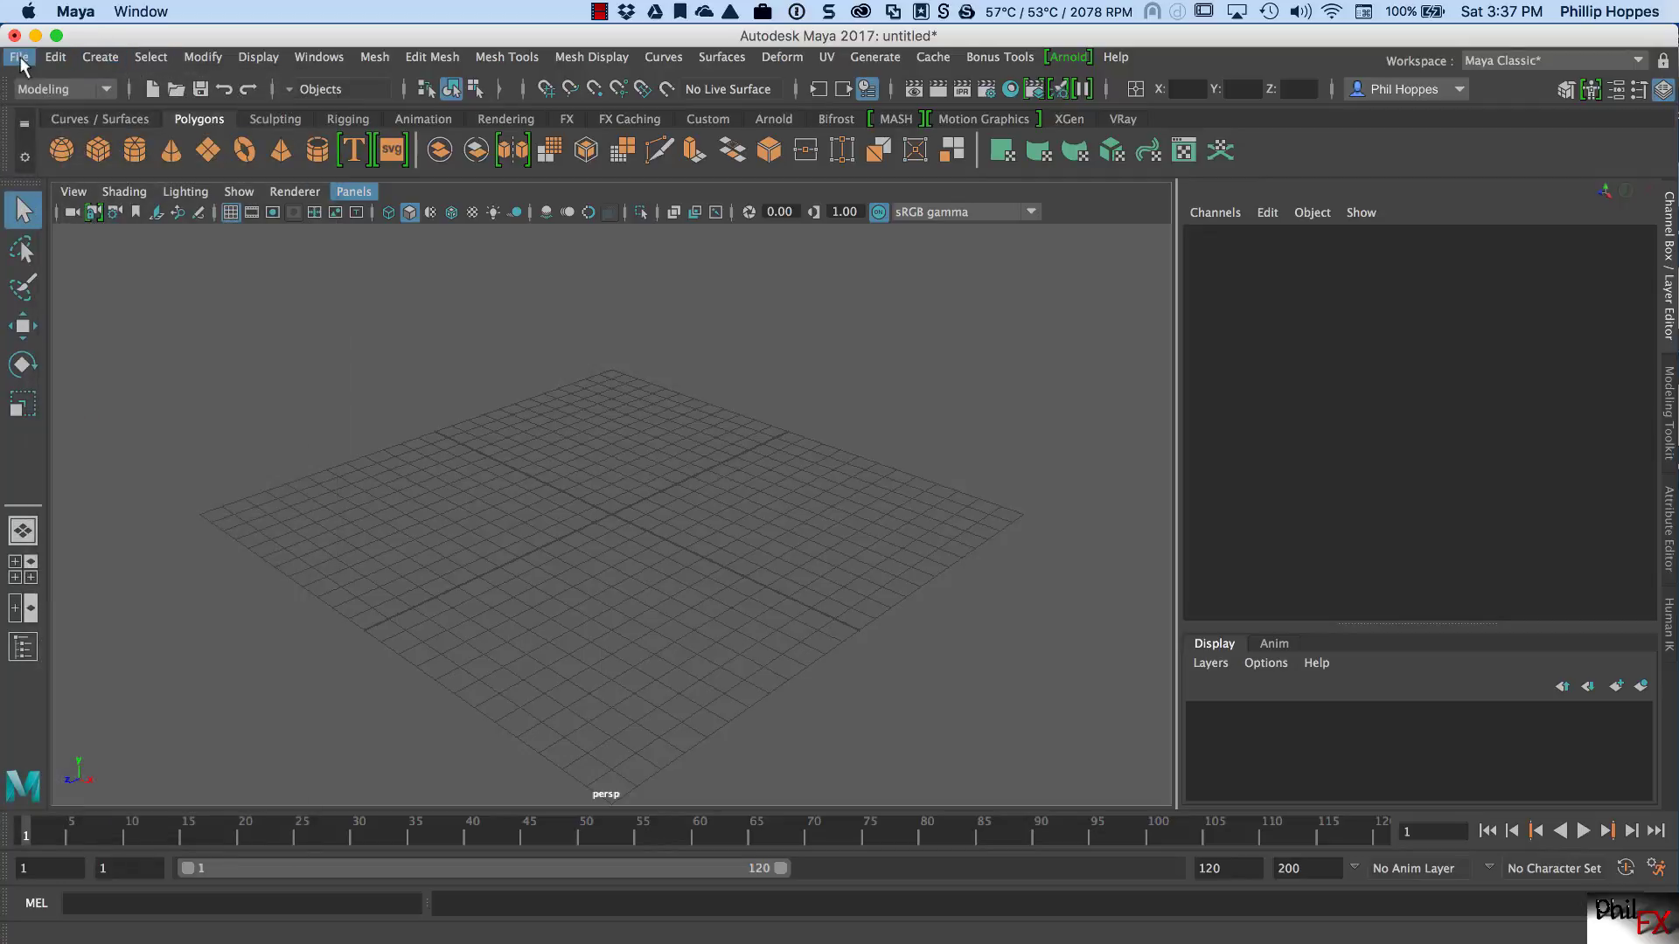
Step: Detach the Create commands as a floating window and place it over the perspective viewport
click(104, 56)
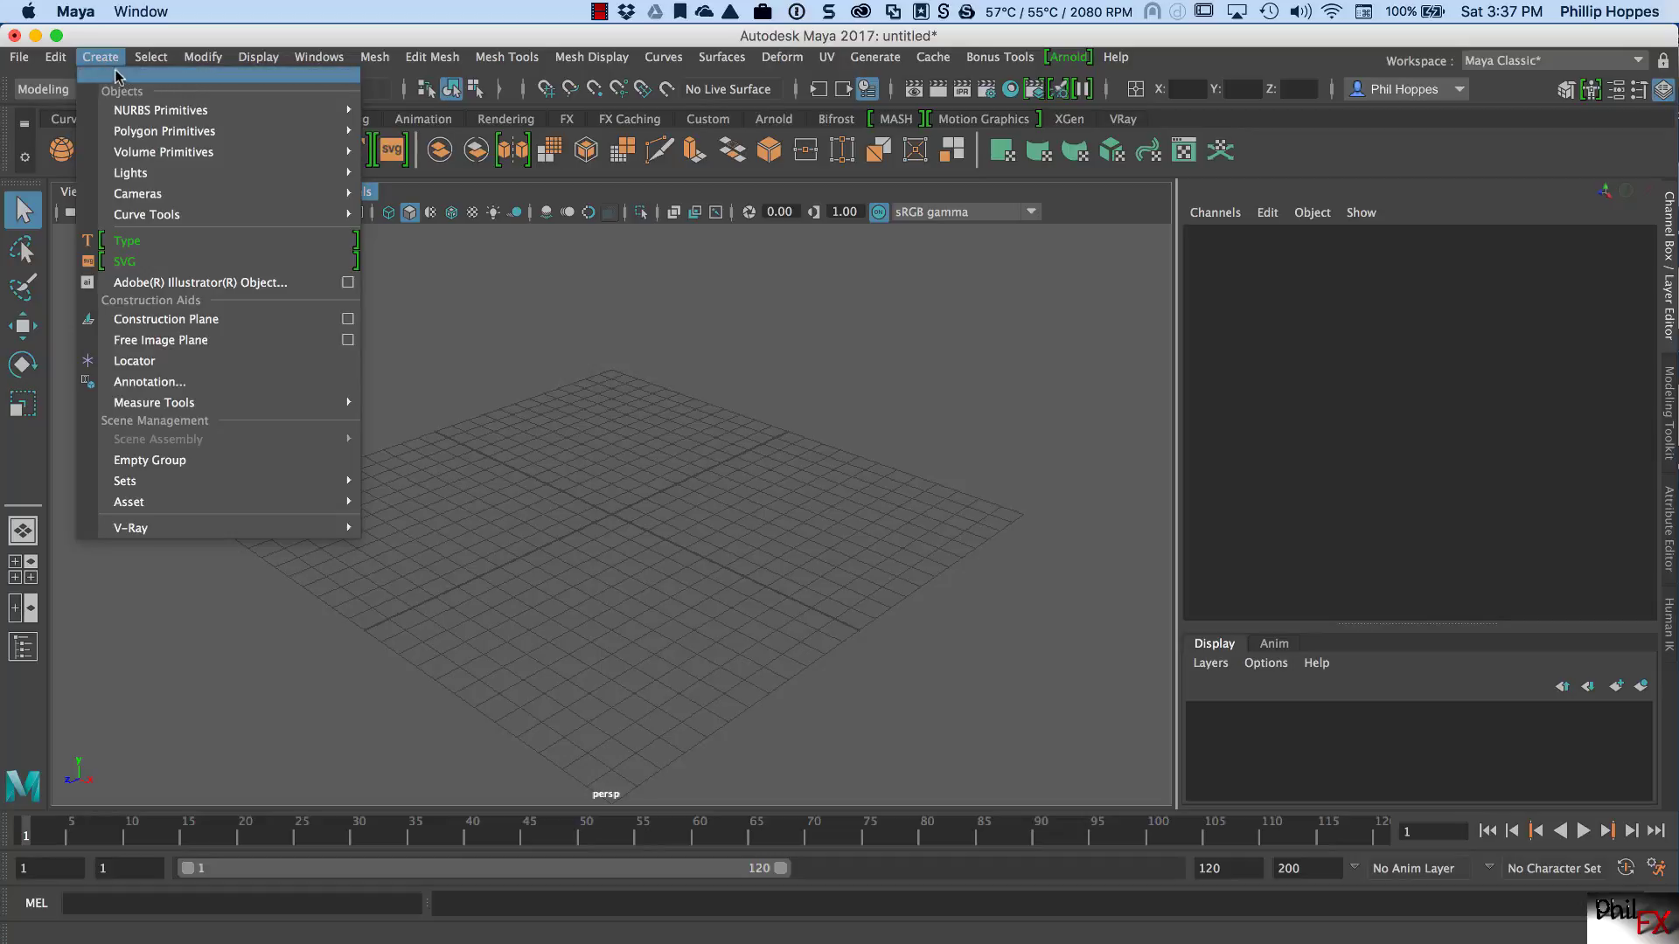
click(200, 79)
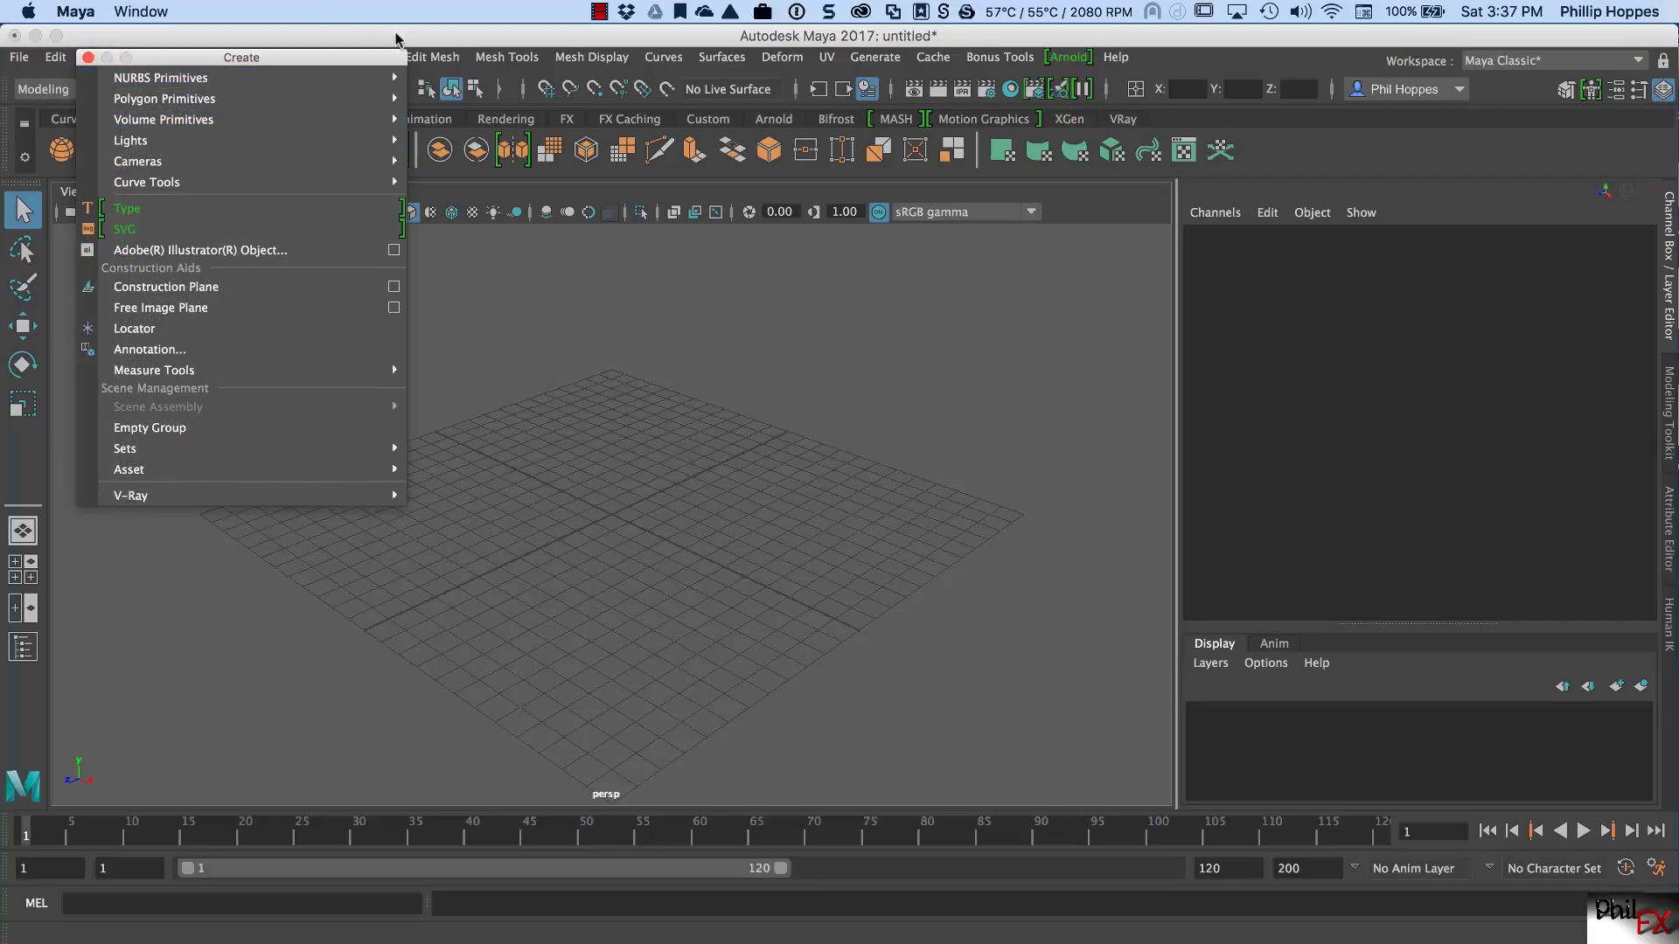
drag(266, 67, 896, 183)
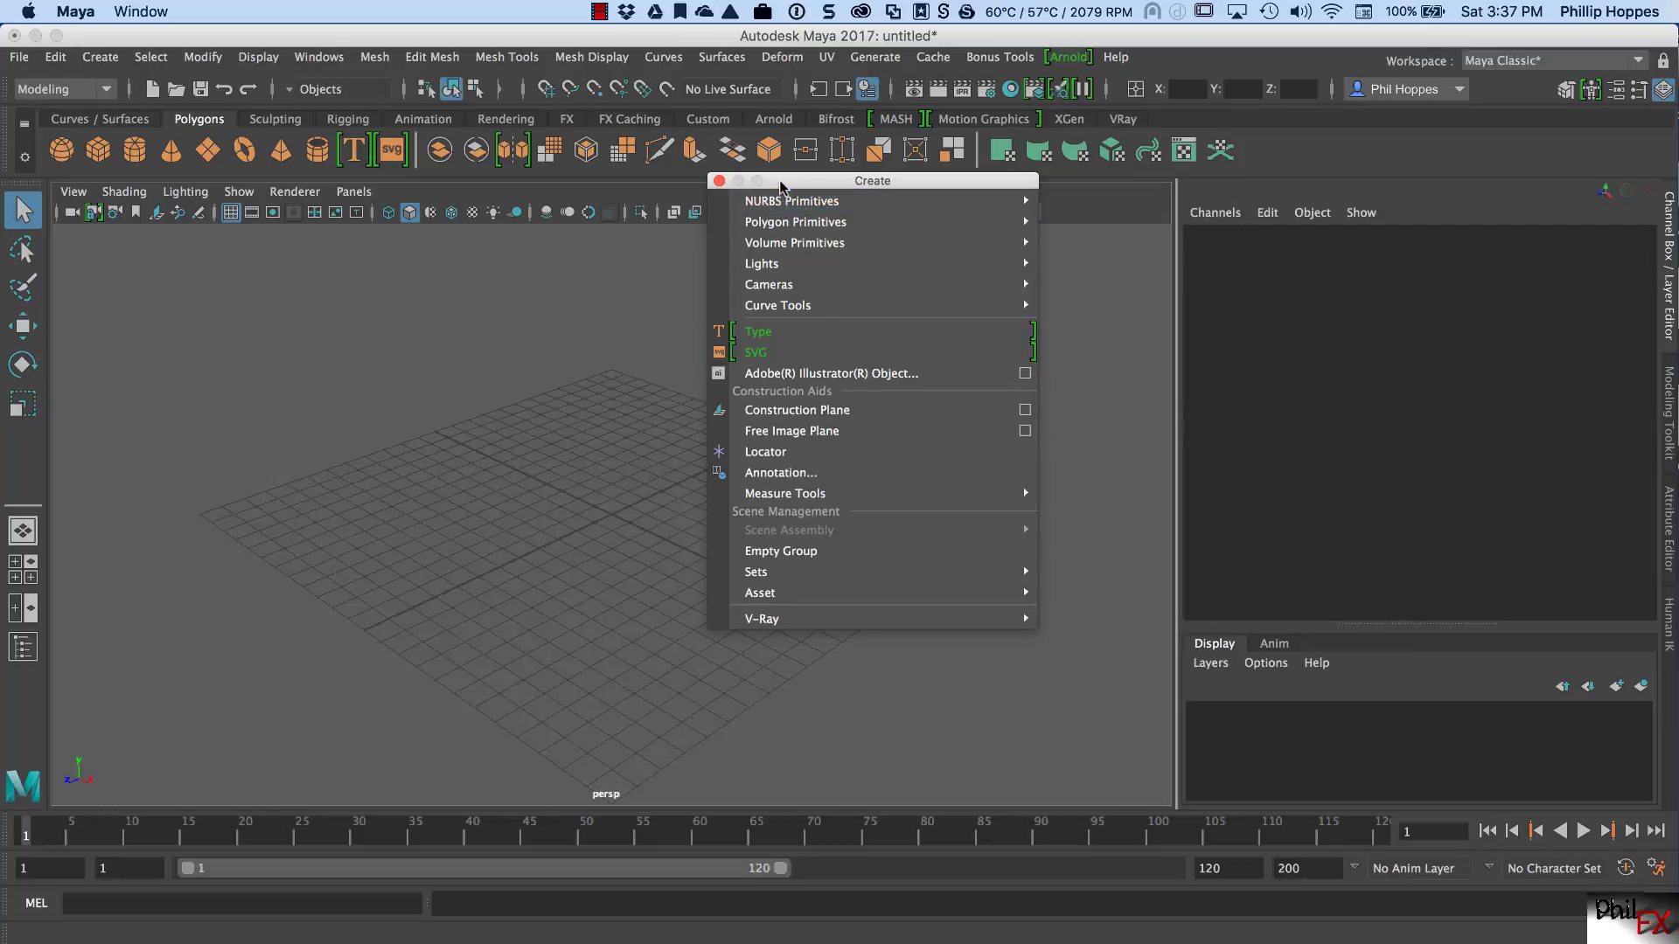
drag(780, 186, 574, 155)
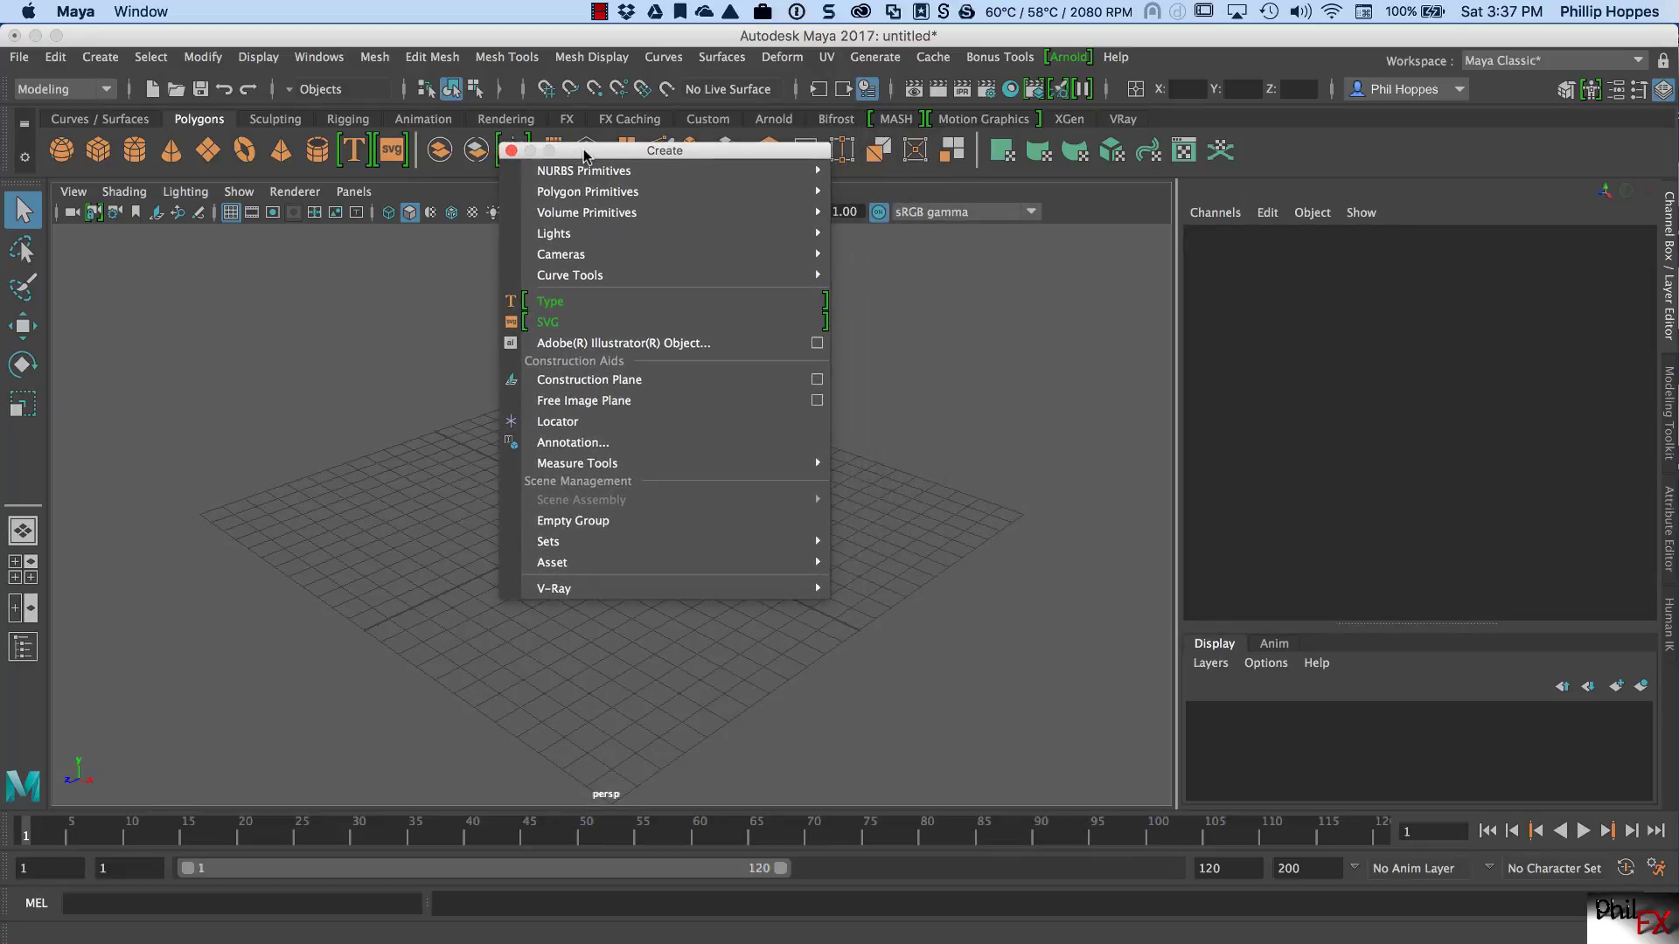
Step: Detach the Polygon Primitives list as a floating window beside the Create one, and close both floating windows
mouse_move(582, 174)
mouse_move(620, 196)
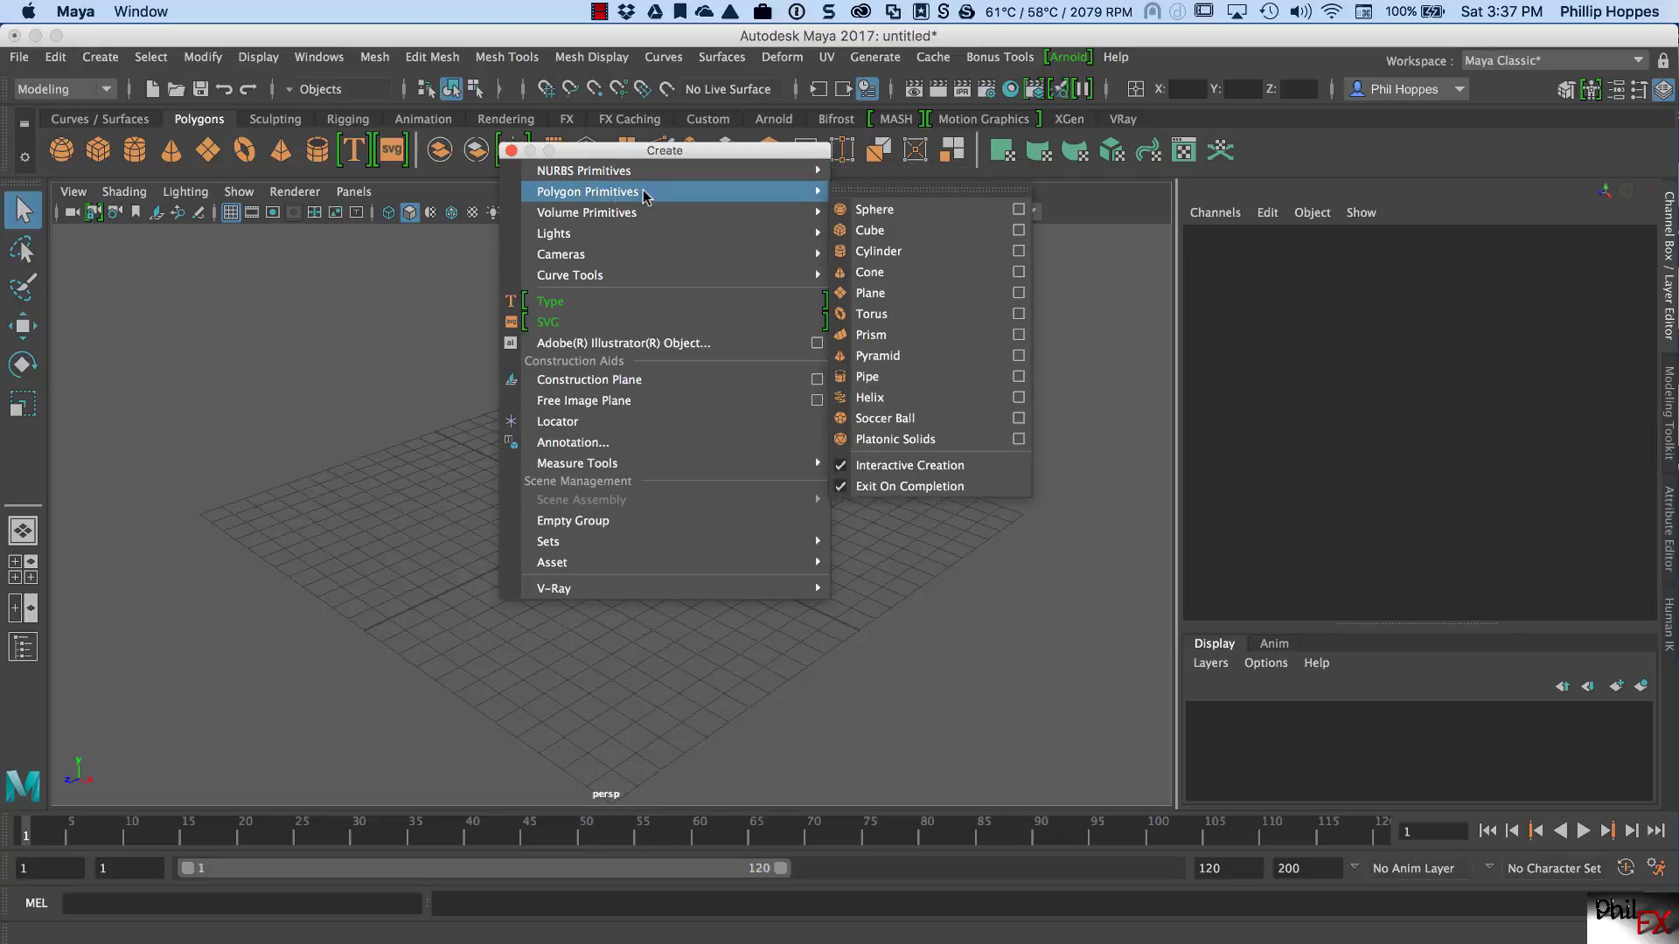
click(873, 189)
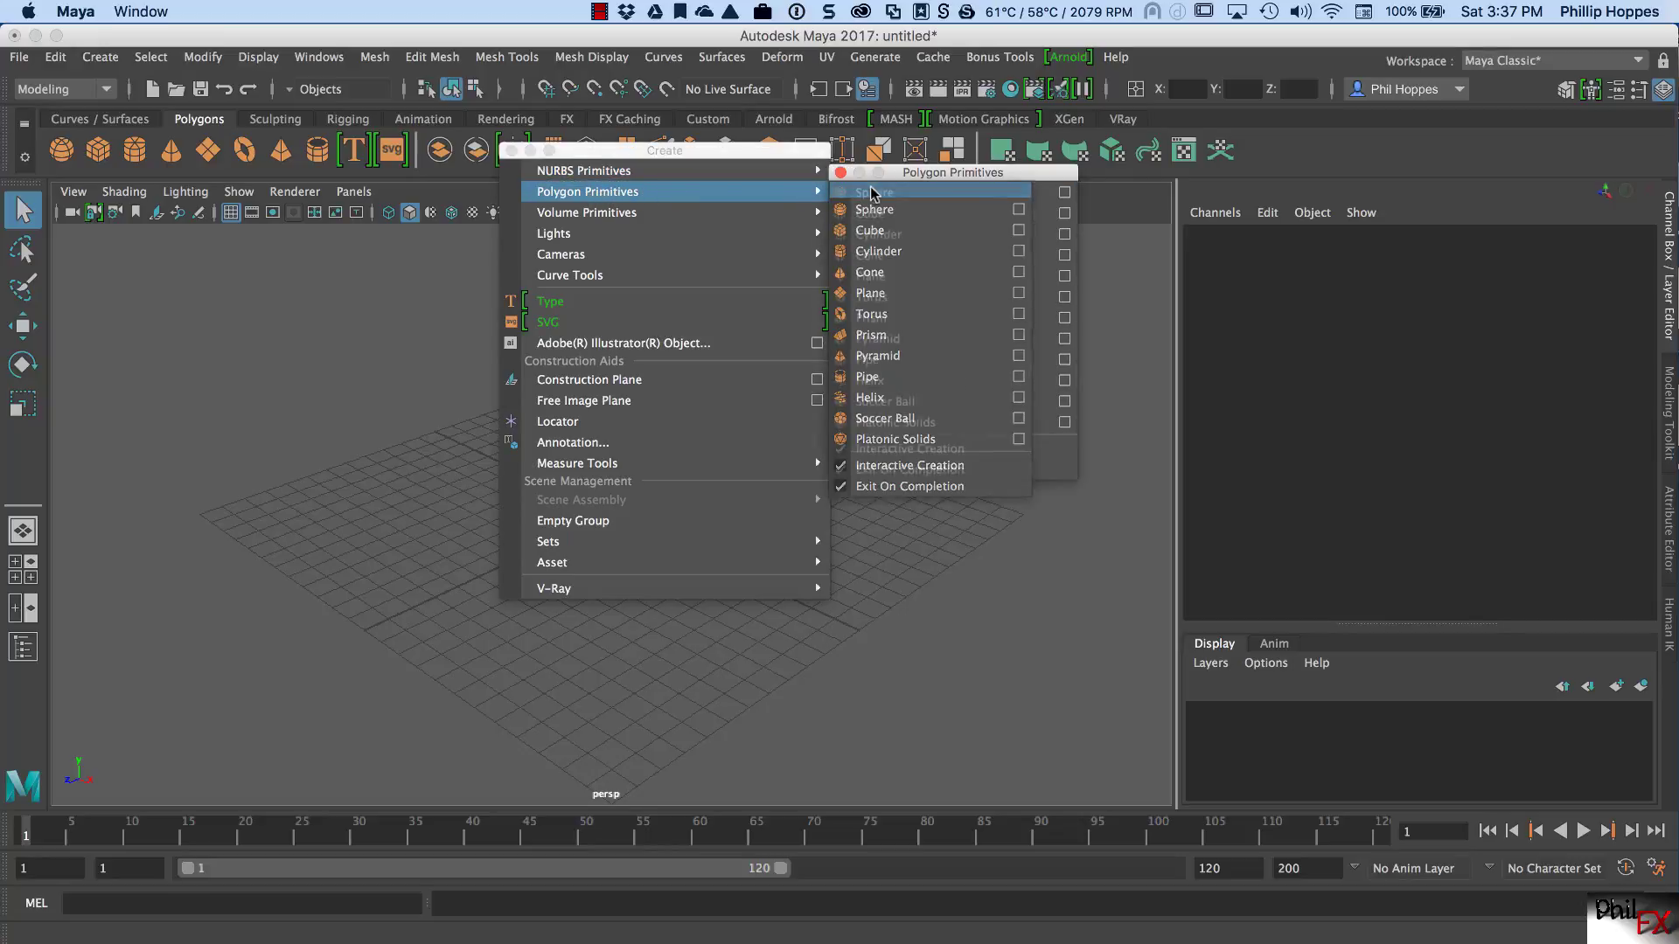
drag(937, 177, 1072, 153)
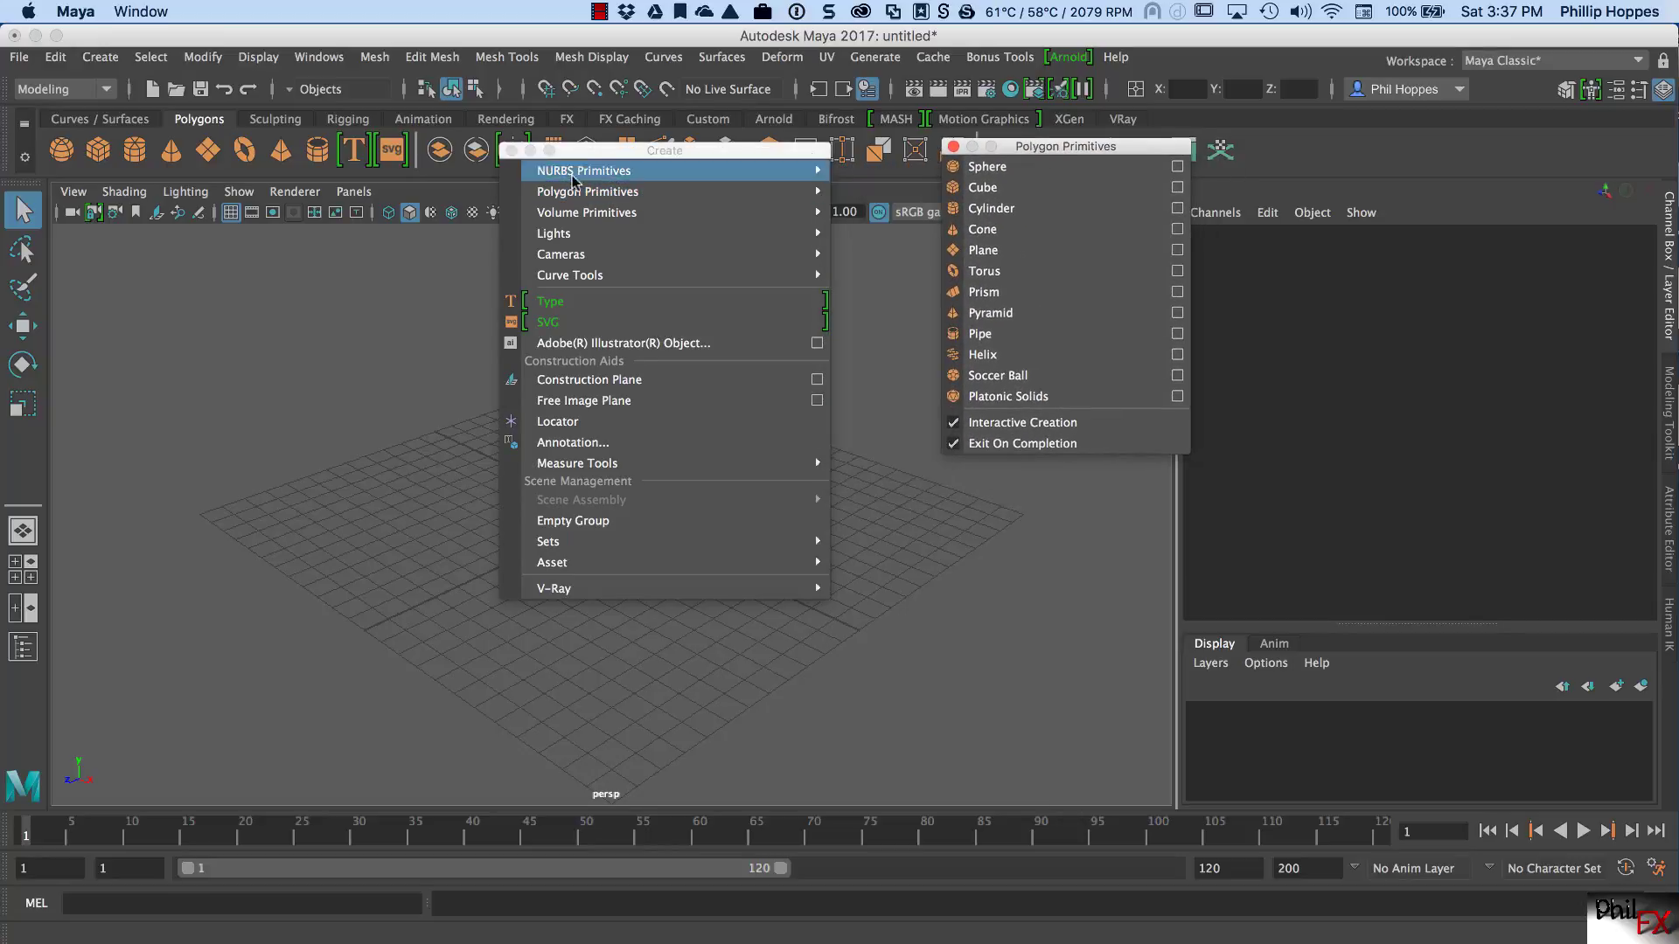
mouse_move(806, 165)
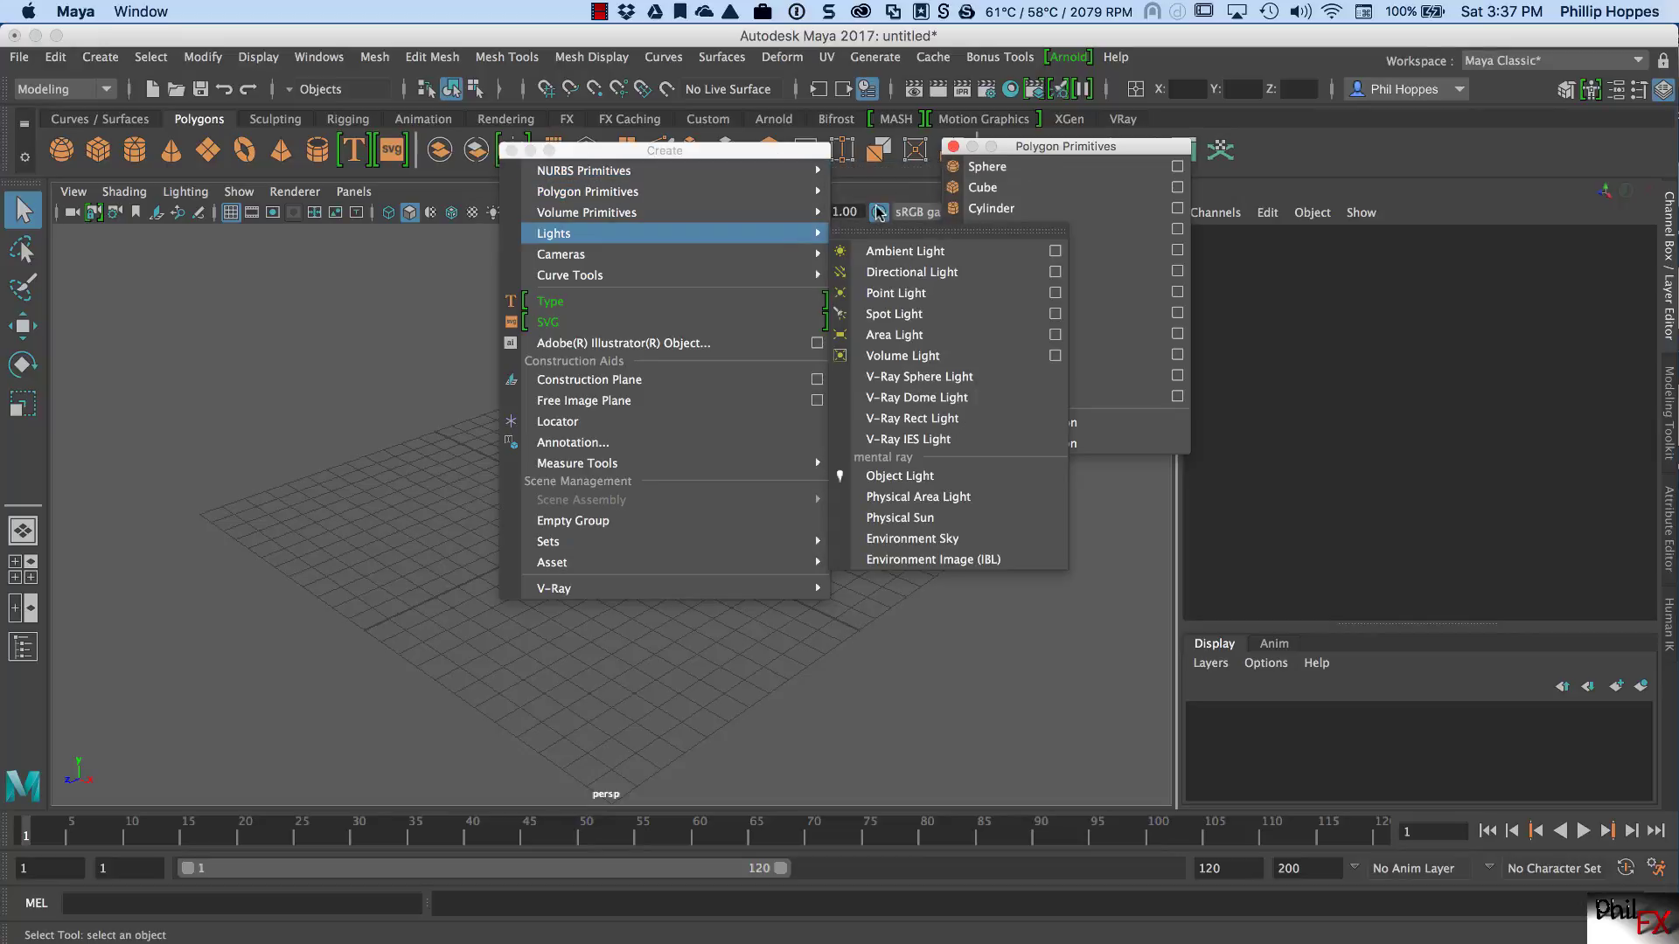
drag(1016, 155, 974, 158)
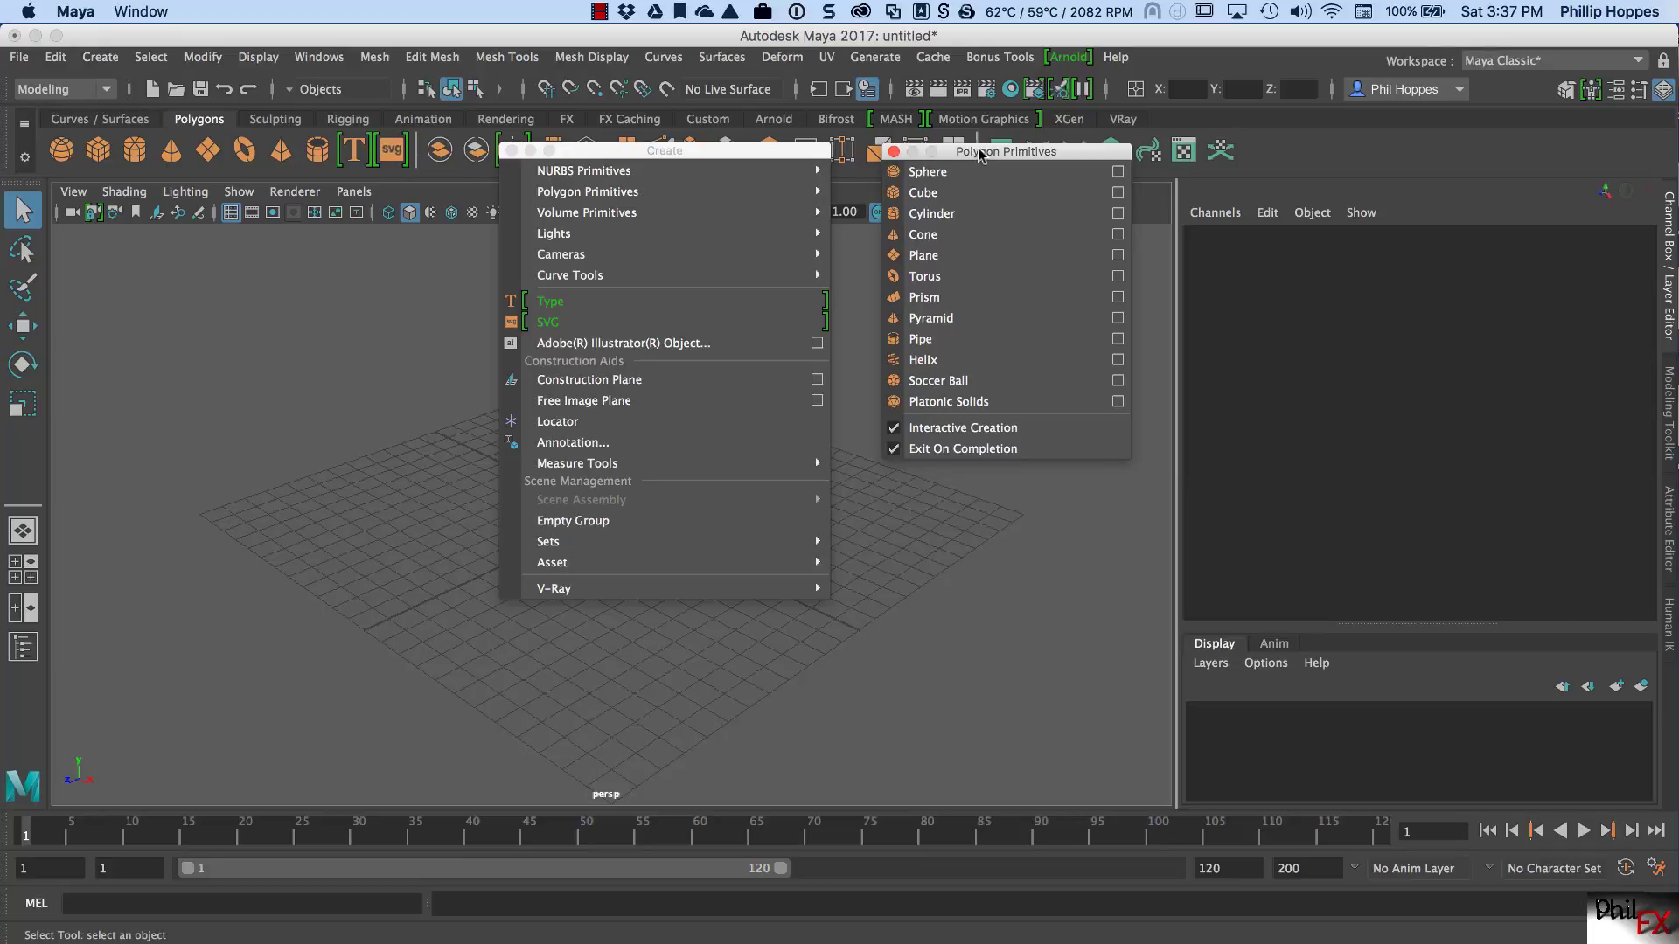
click(894, 151)
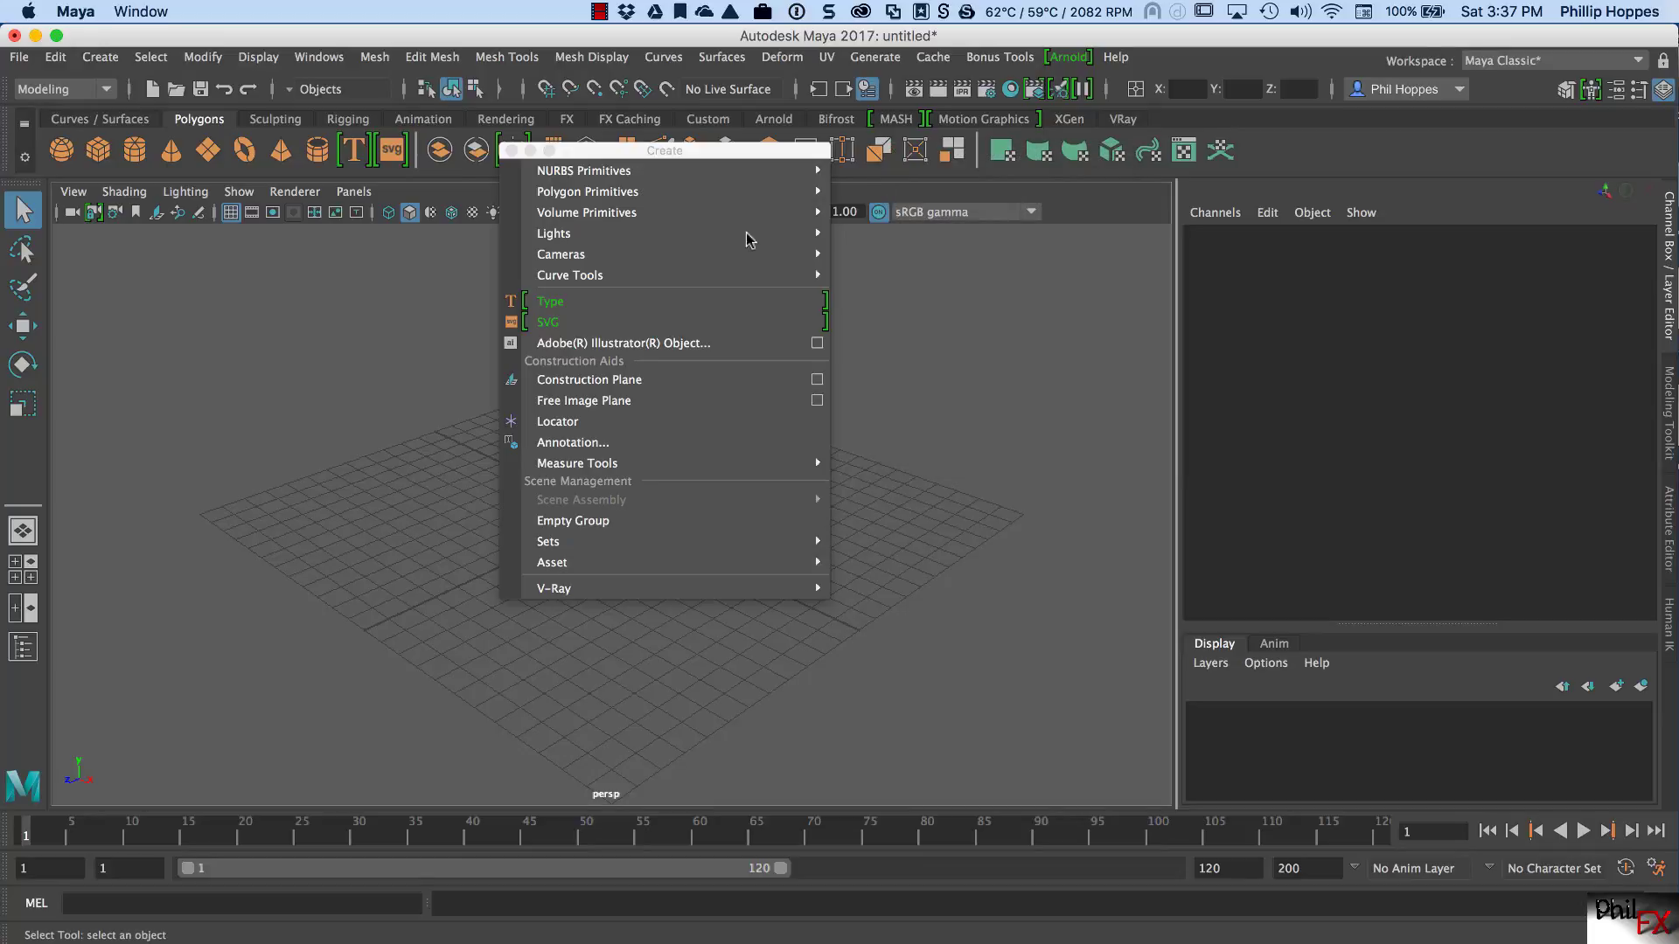
click(511, 152)
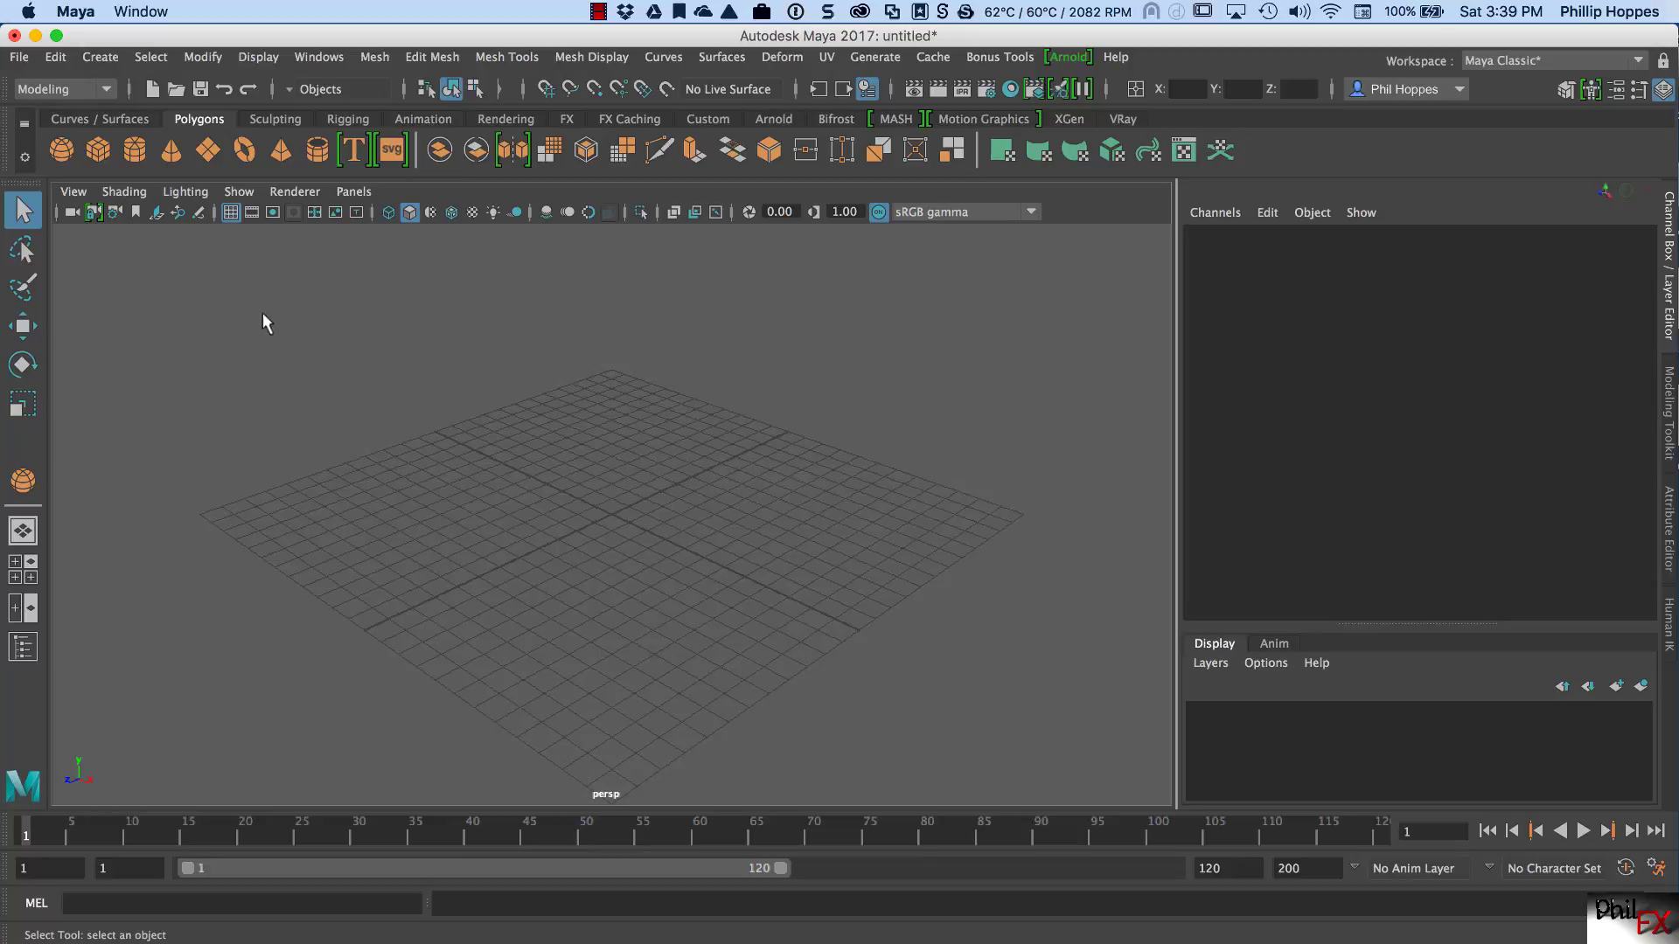
Step: Create a polygon sphere with a radius of 3 at the origin, using the sphere creation options
click(106, 63)
mouse_move(133, 130)
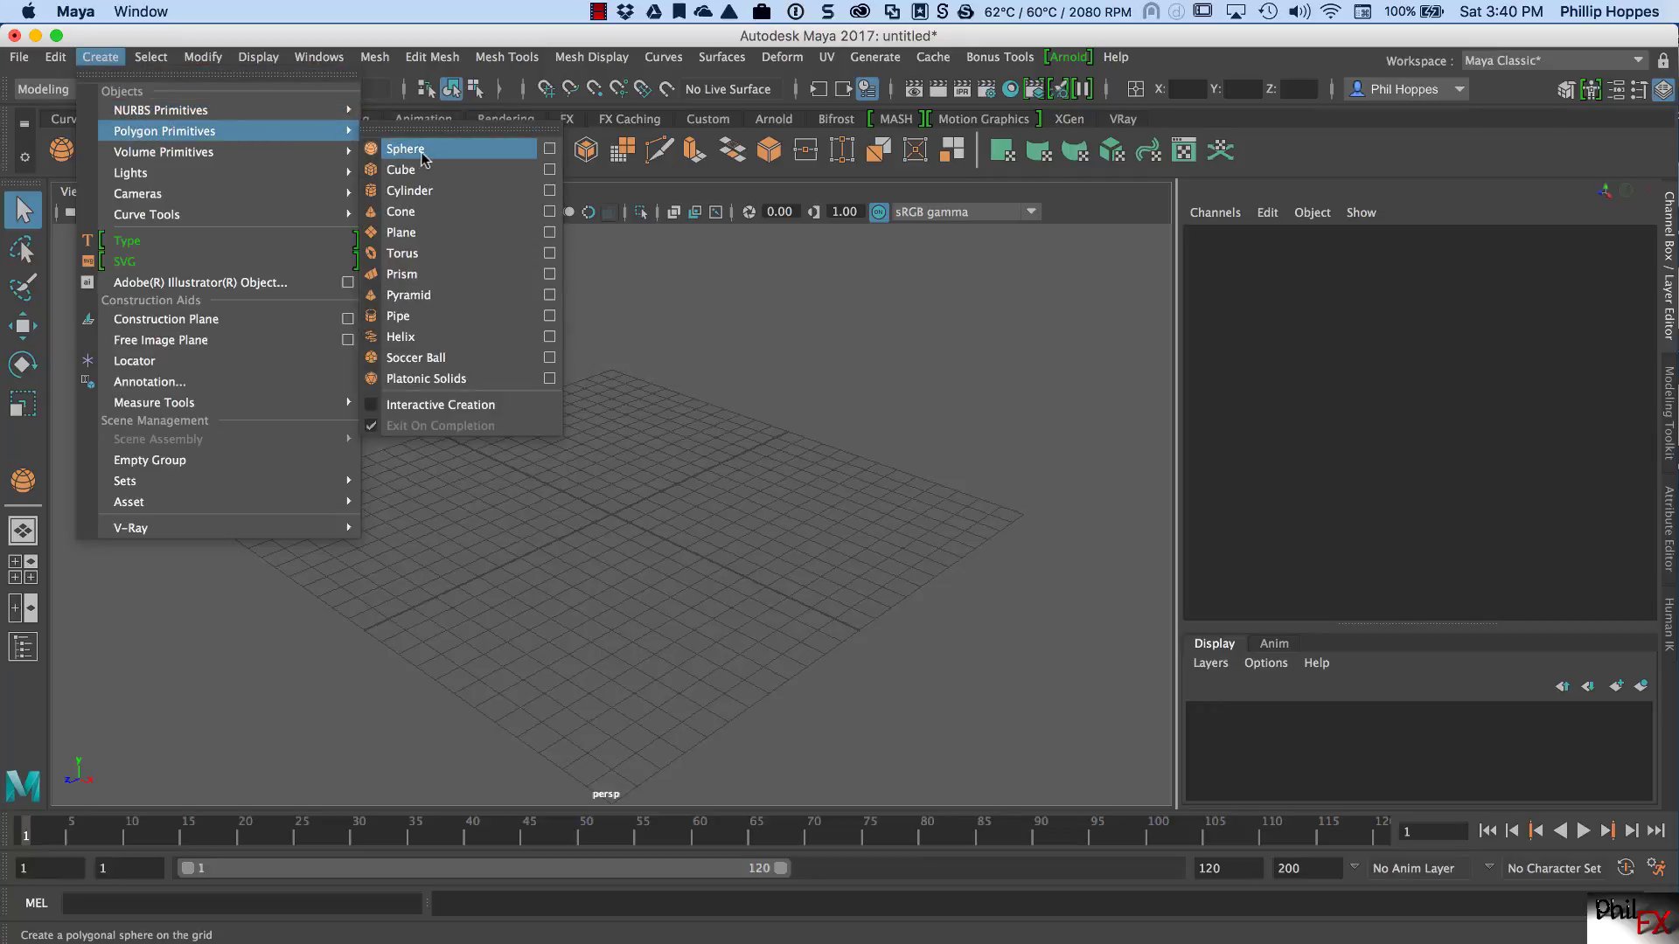
click(550, 150)
drag(749, 251, 519, 278)
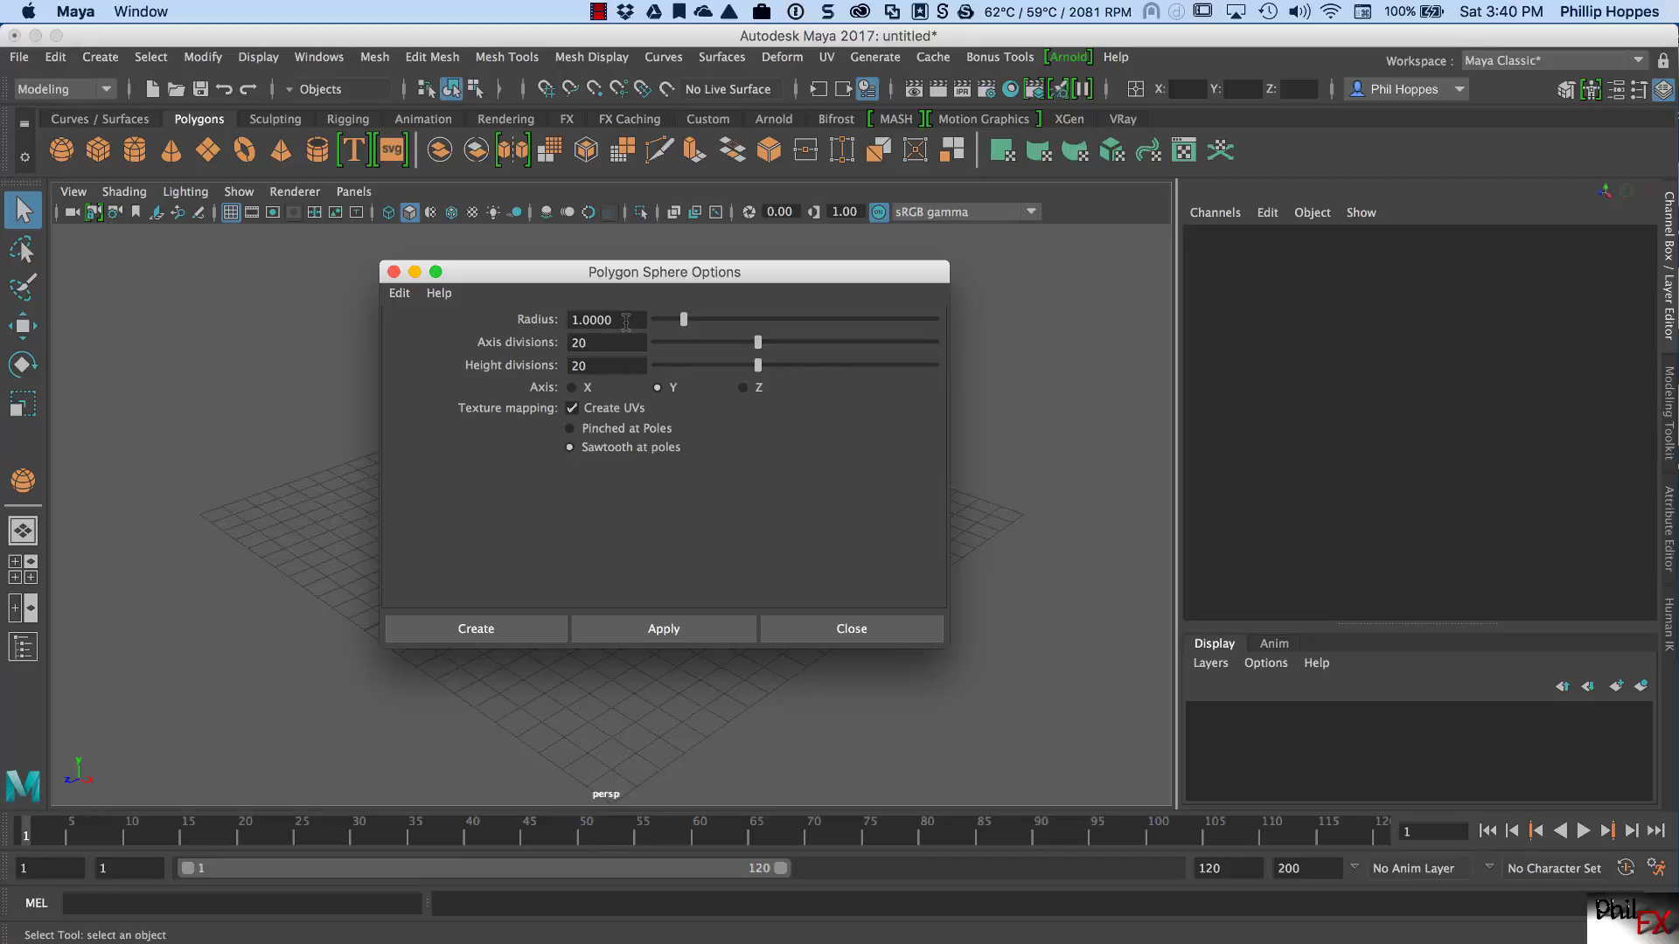
drag(626, 322, 551, 327)
text(3)
click(656, 628)
drag(573, 282, 1093, 242)
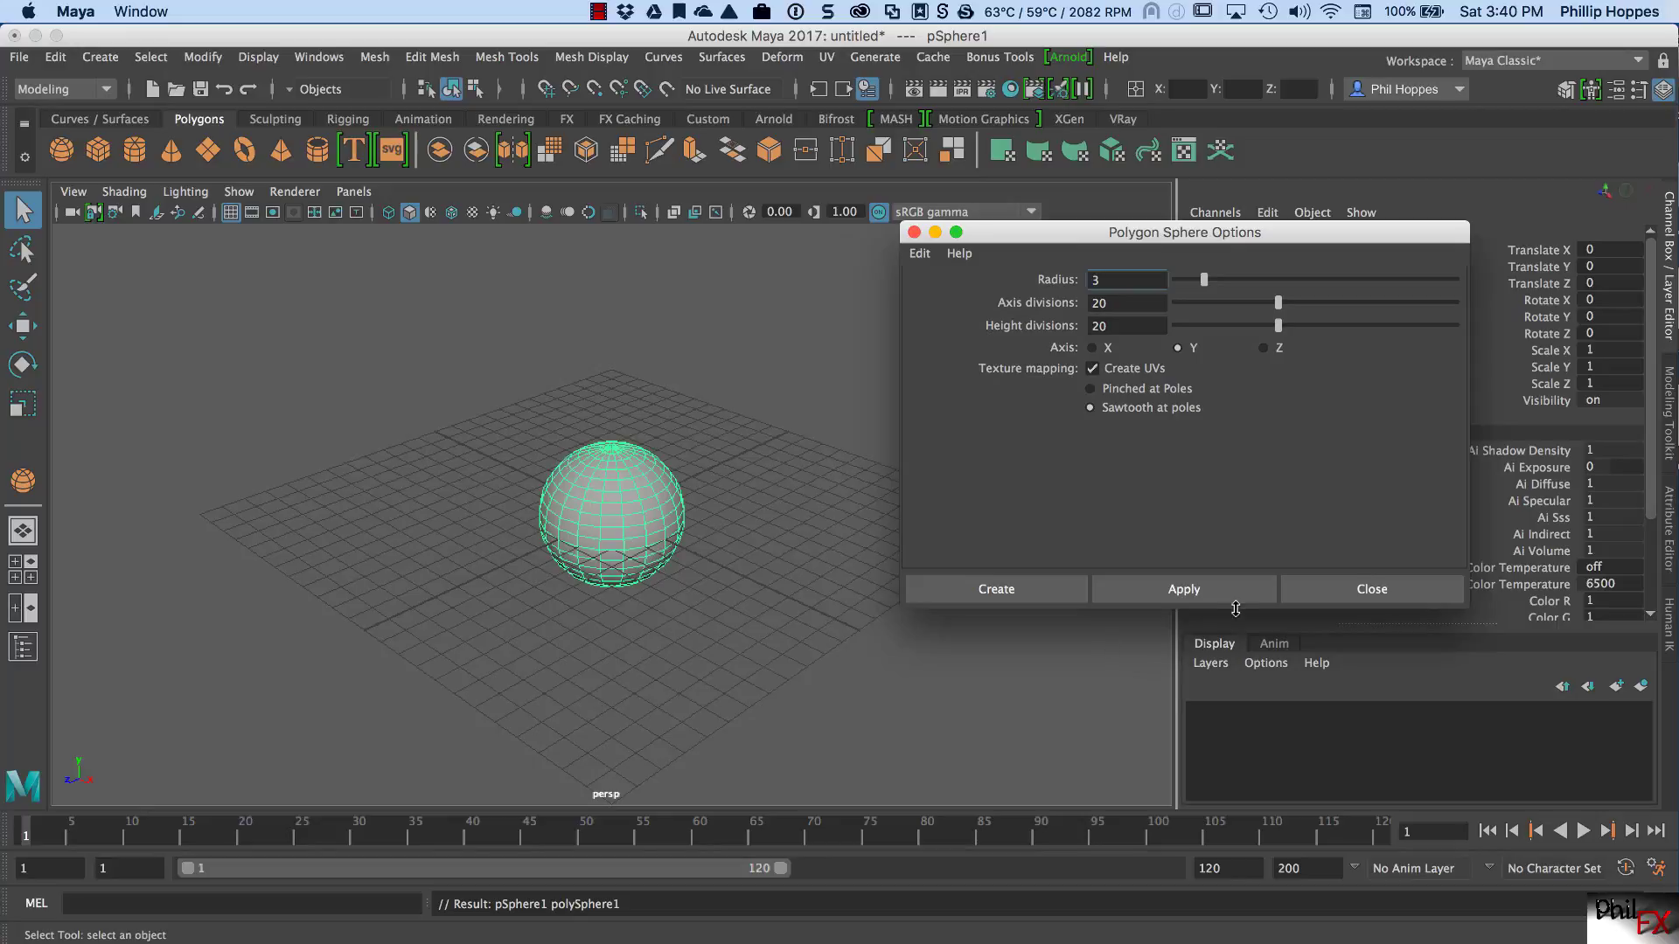
click(1394, 585)
Step: Move the sphere about 10.6 units in the positive direction along the X axis
click(655, 537)
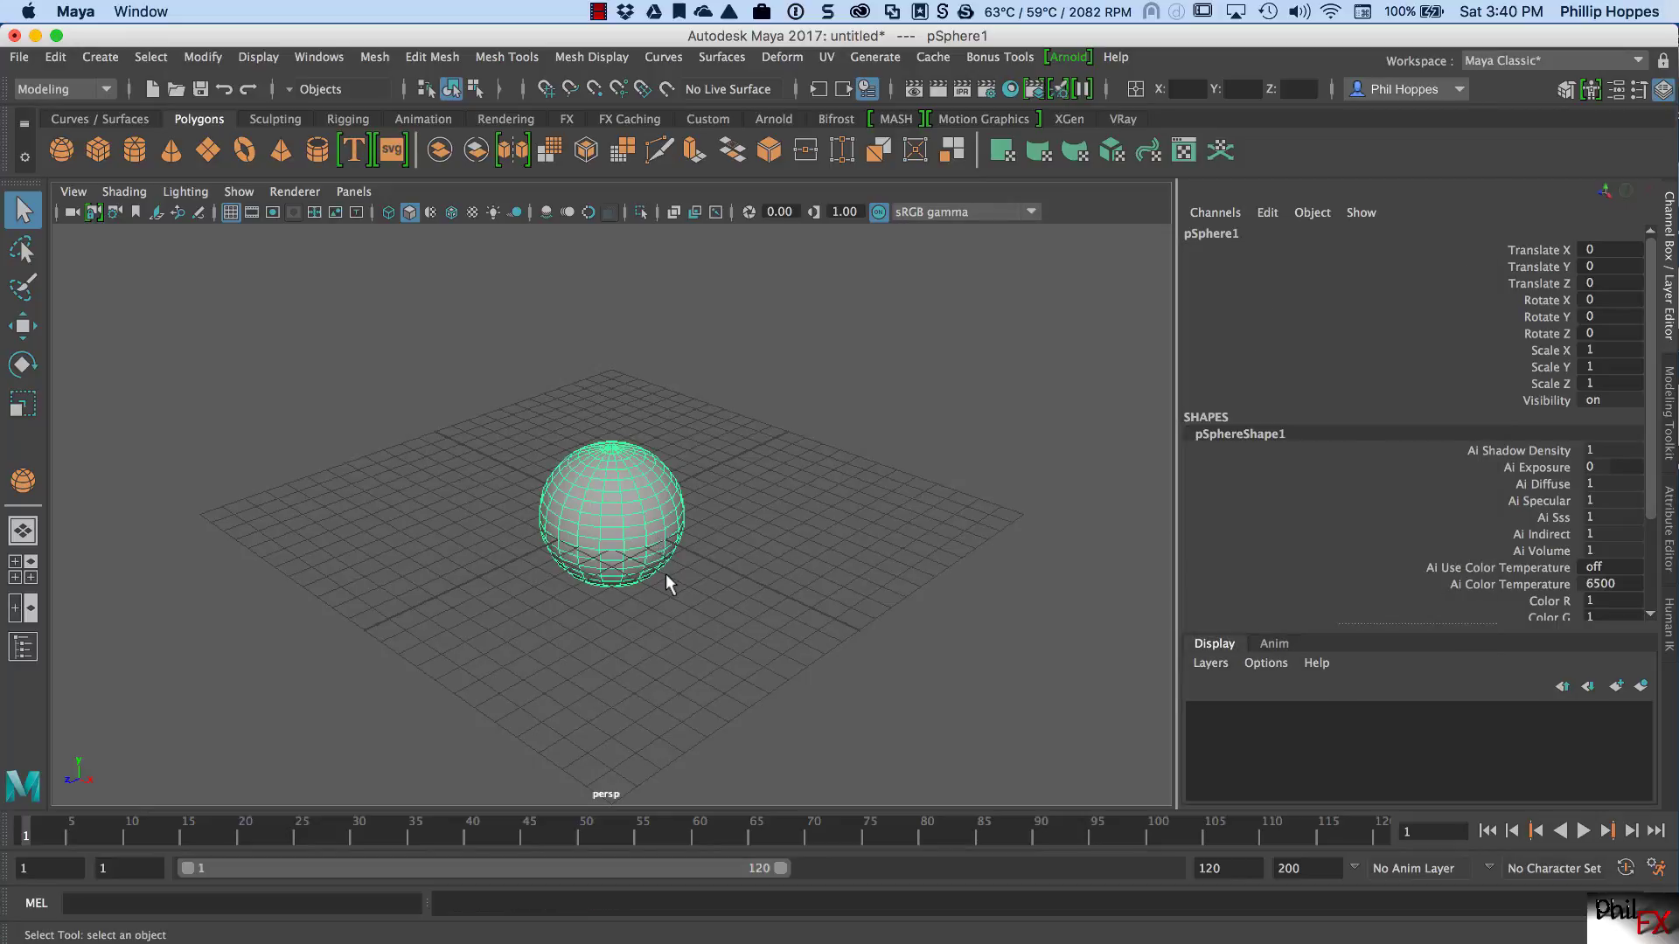
key(w)
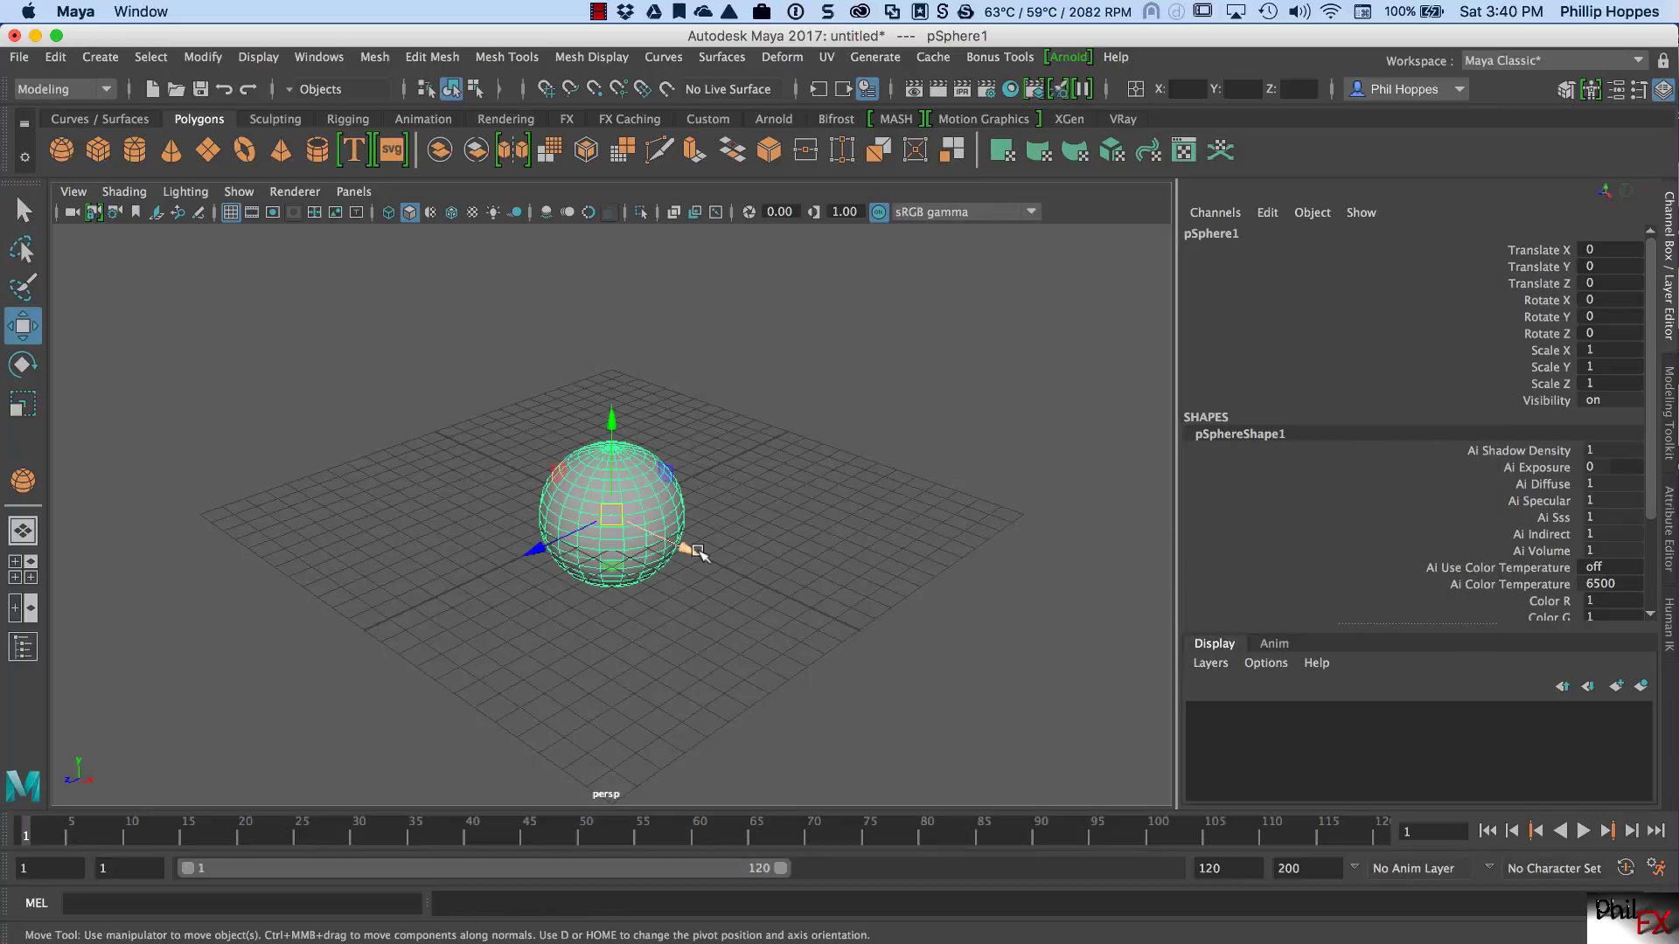
drag(689, 555, 939, 680)
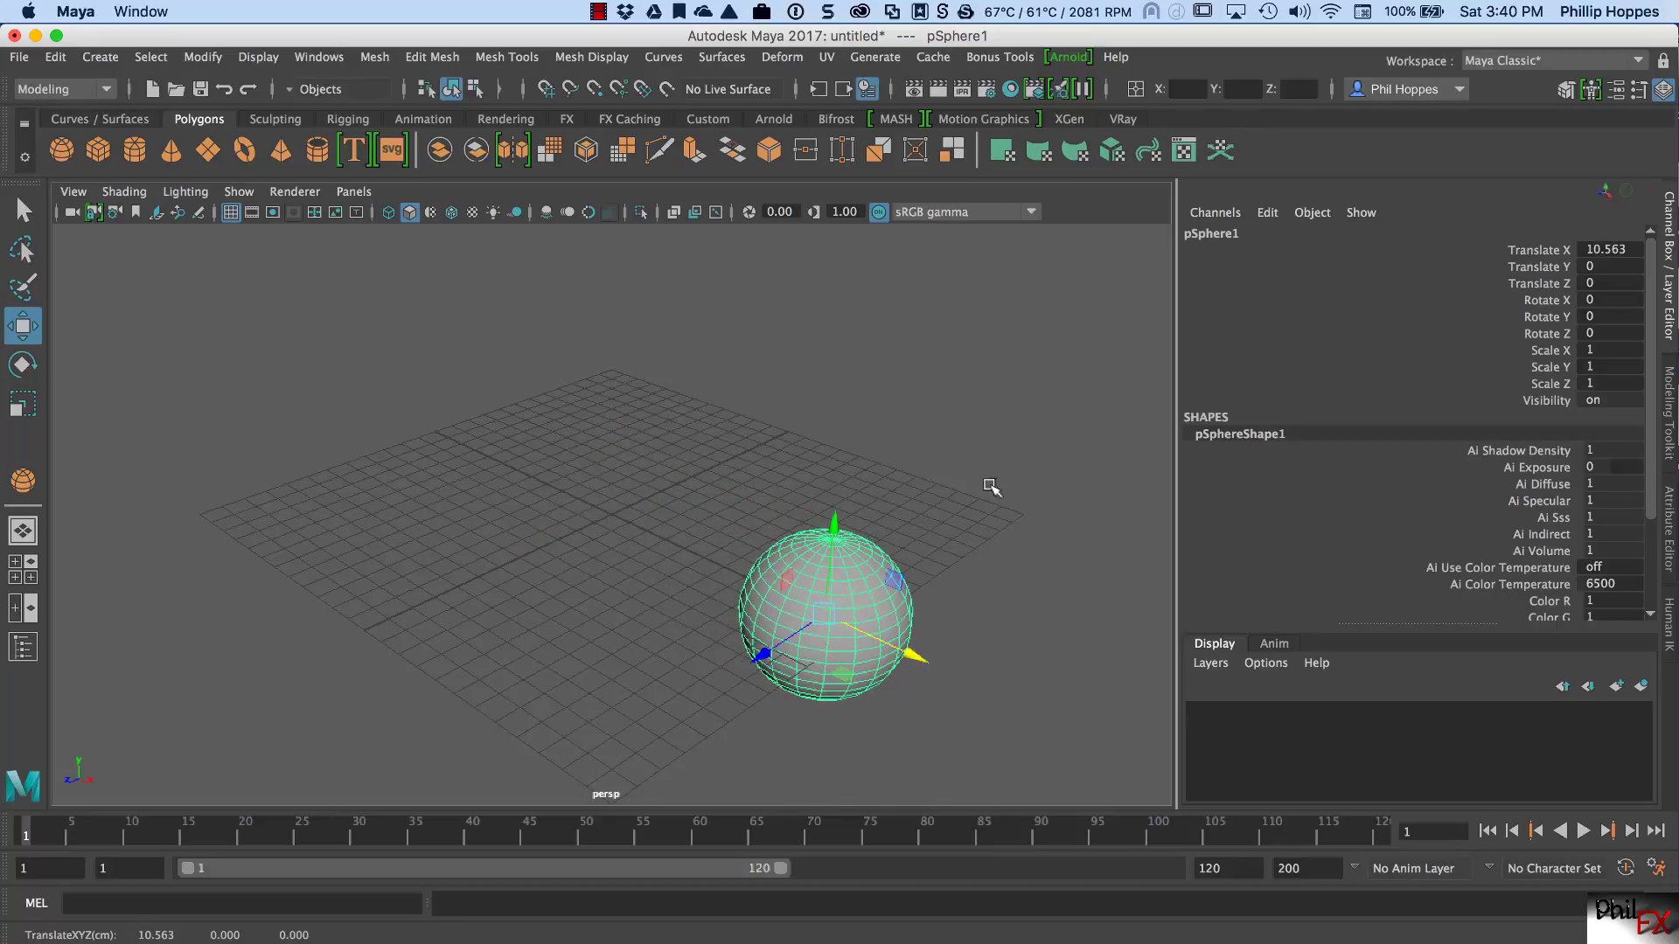
click(99, 57)
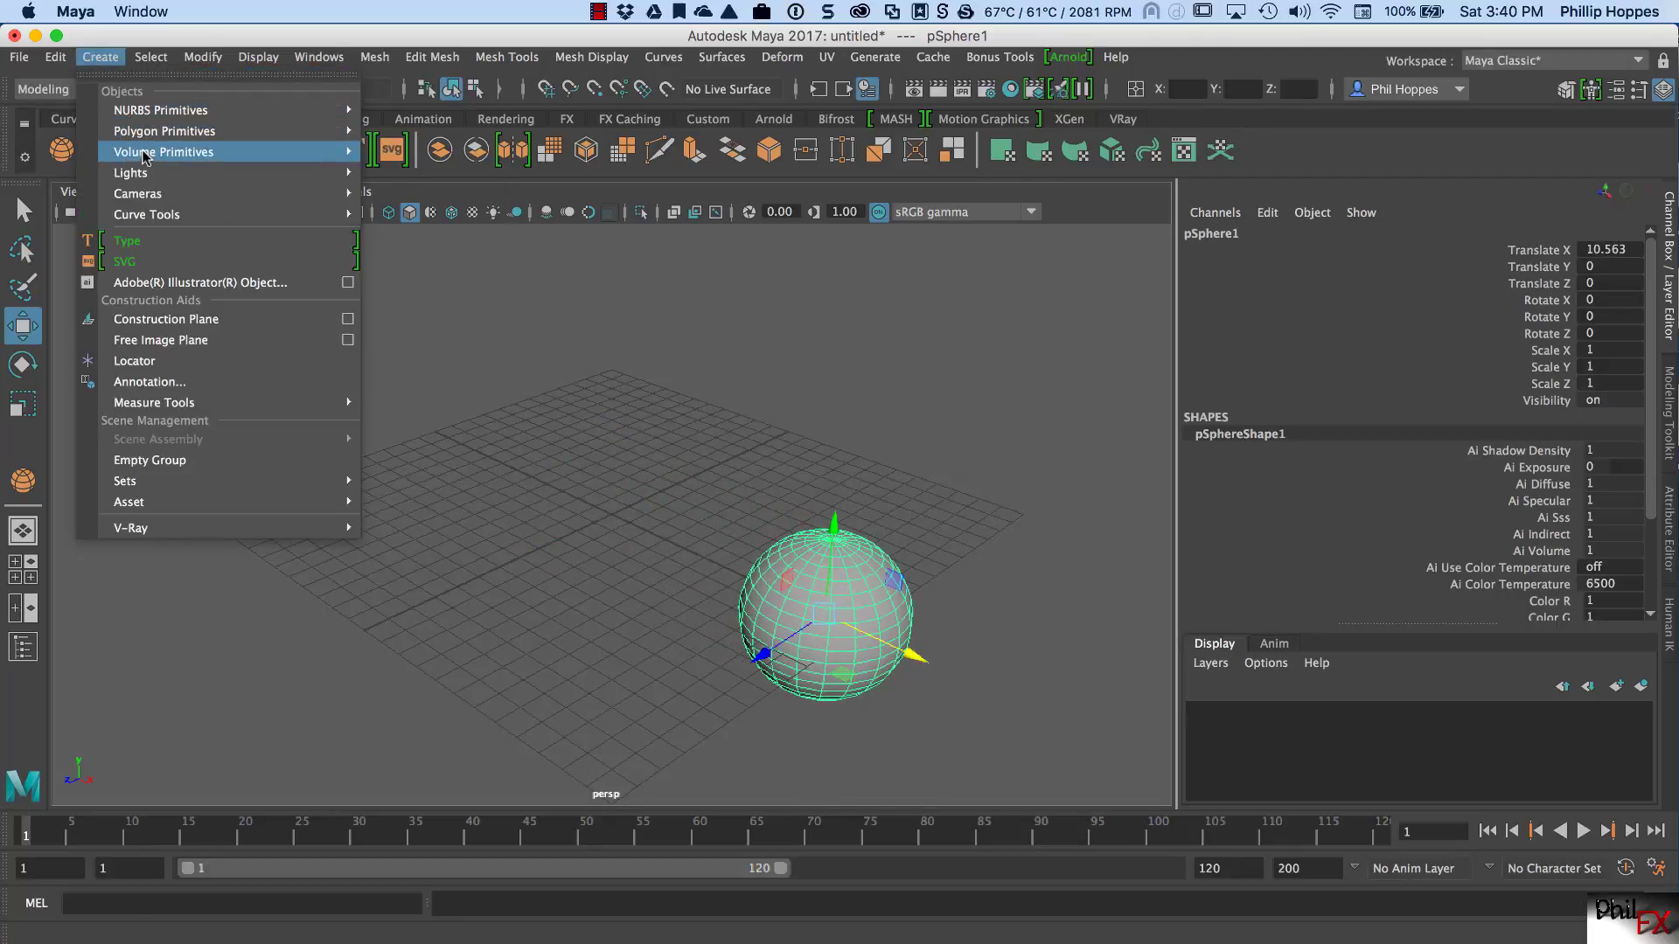
mouse_move(143, 140)
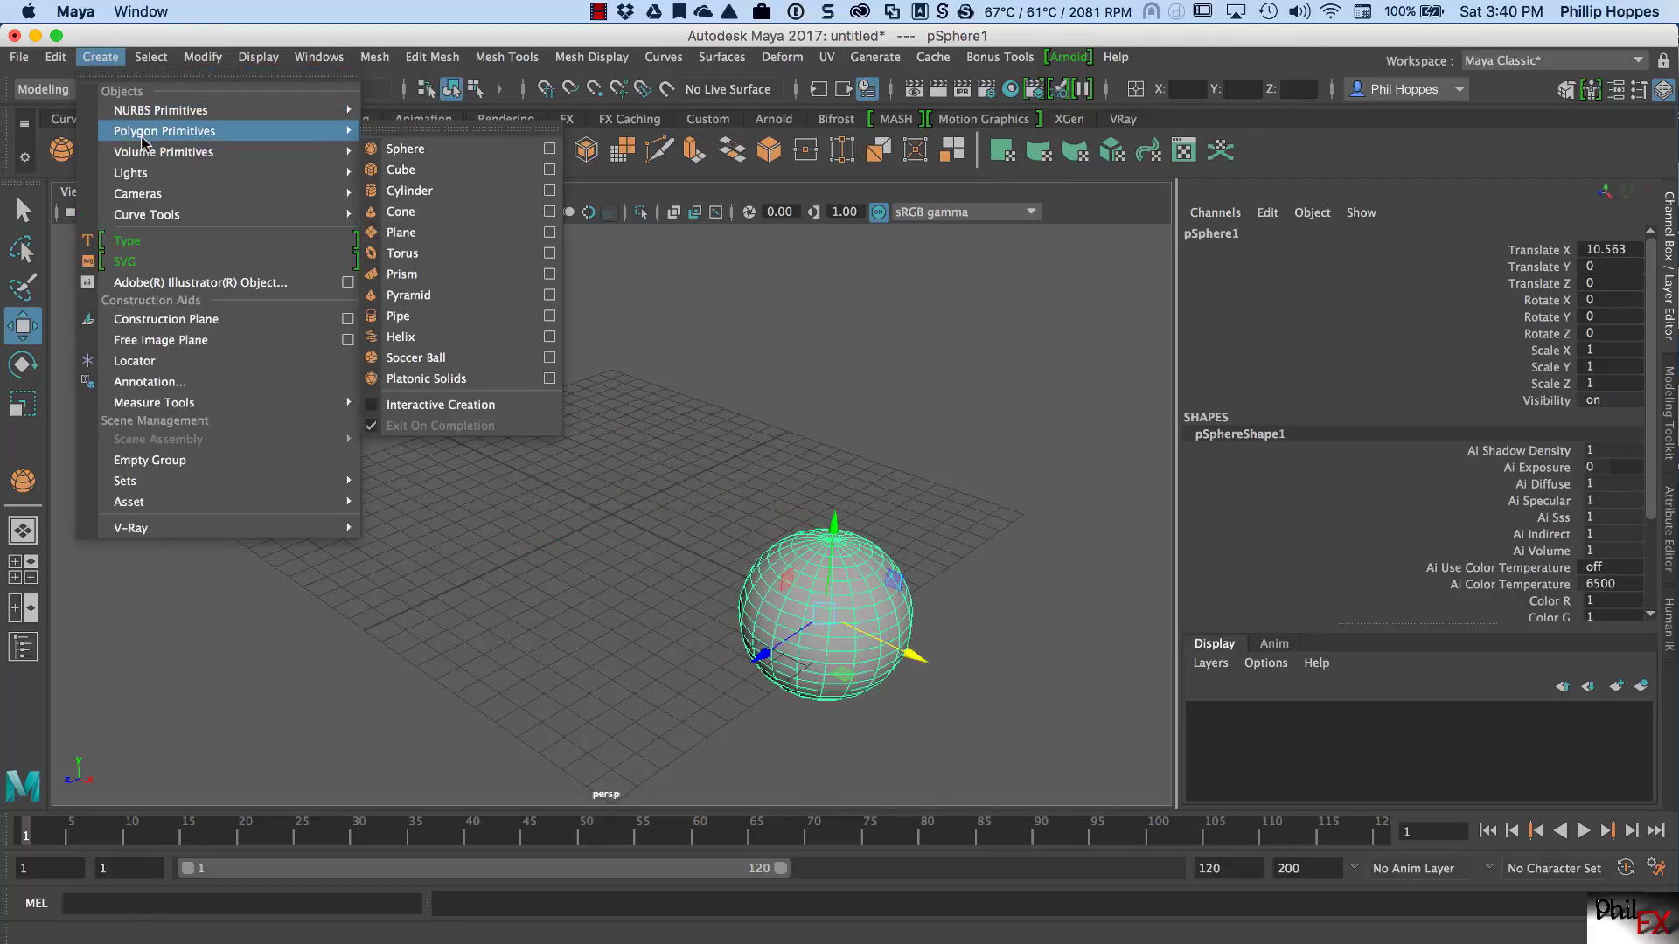
click(550, 150)
drag(1094, 237, 441, 112)
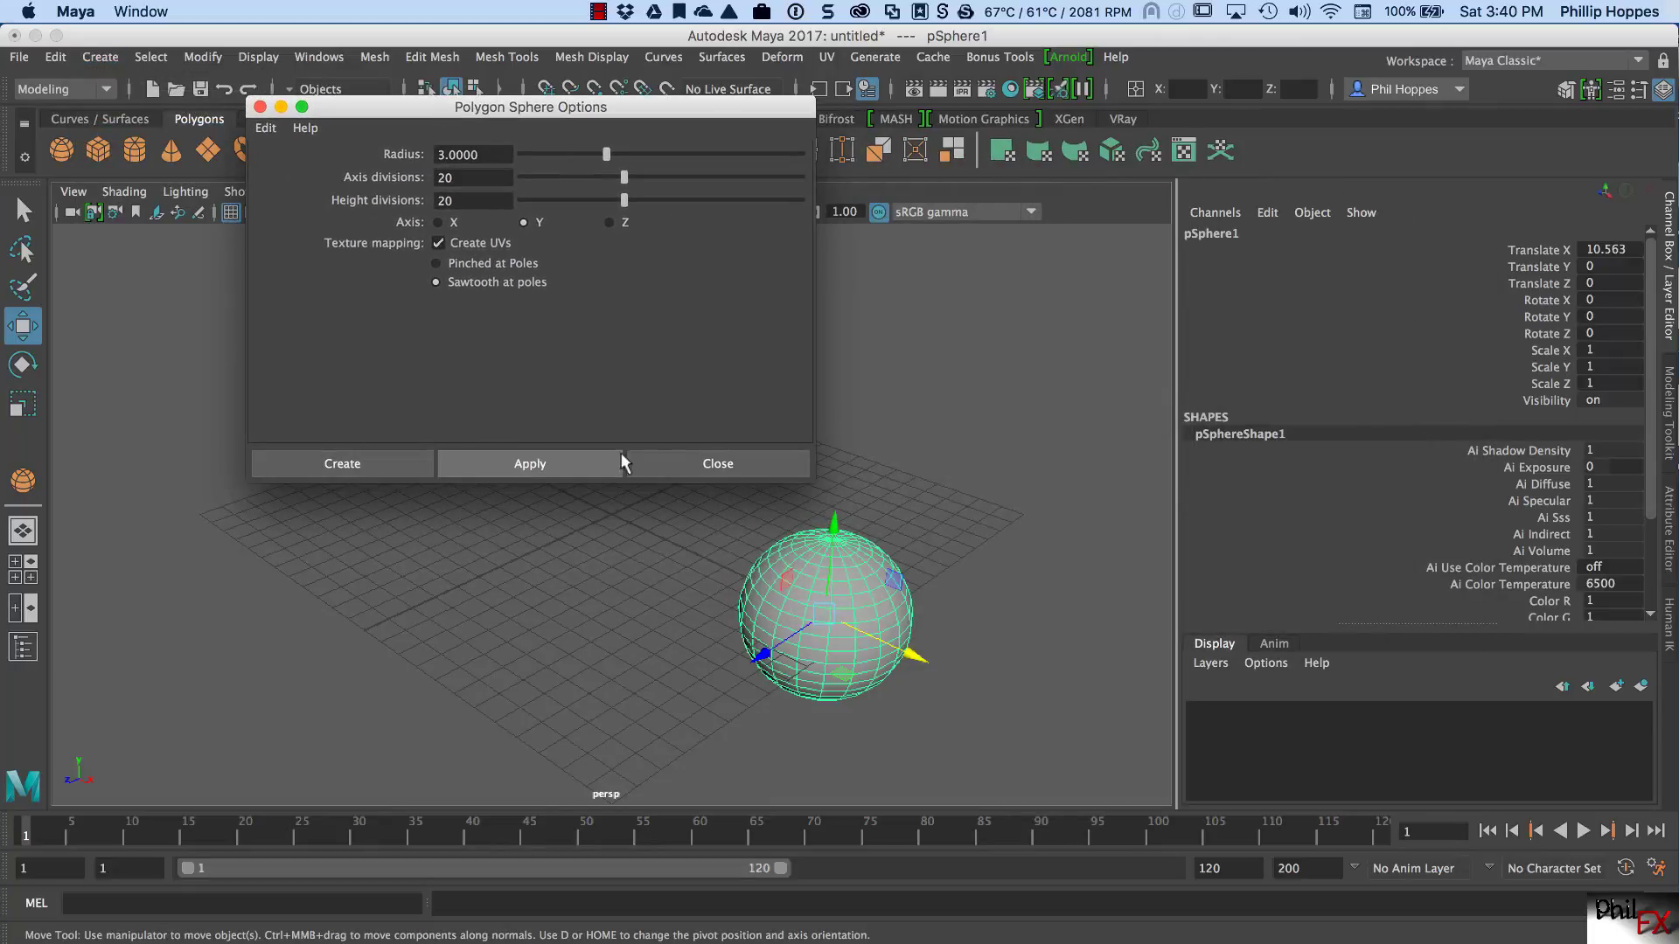
click(705, 462)
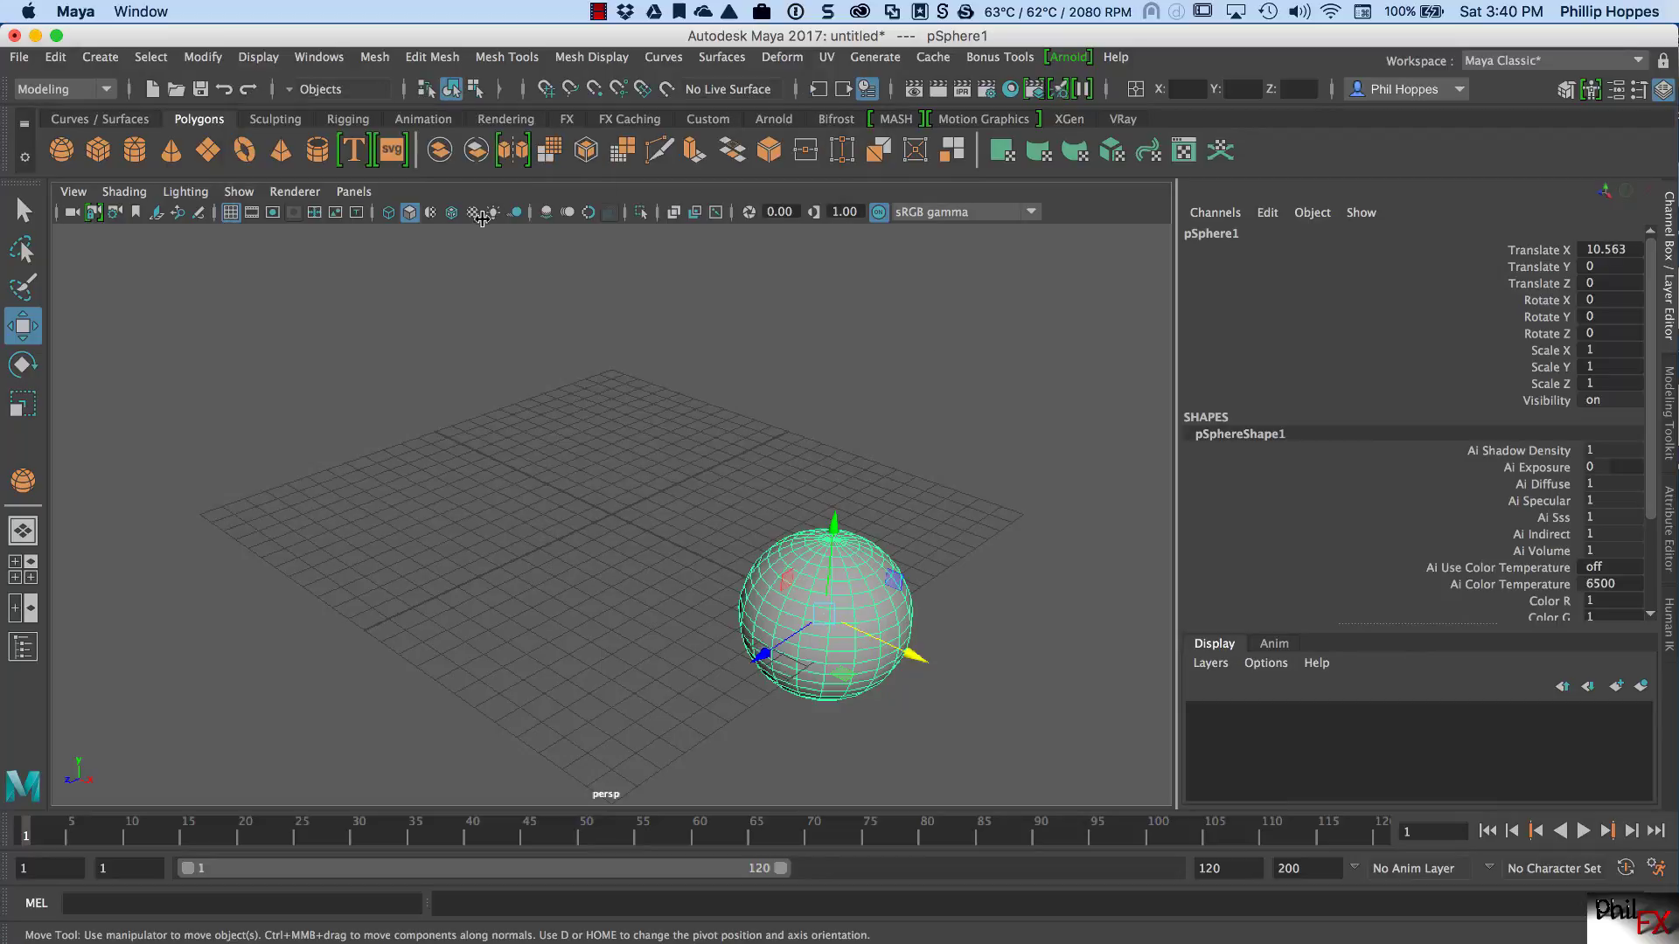
Step: Create a second polygon sphere of radius 3 and move it about 7.3 units along the Z axis
click(99, 56)
mouse_move(135, 133)
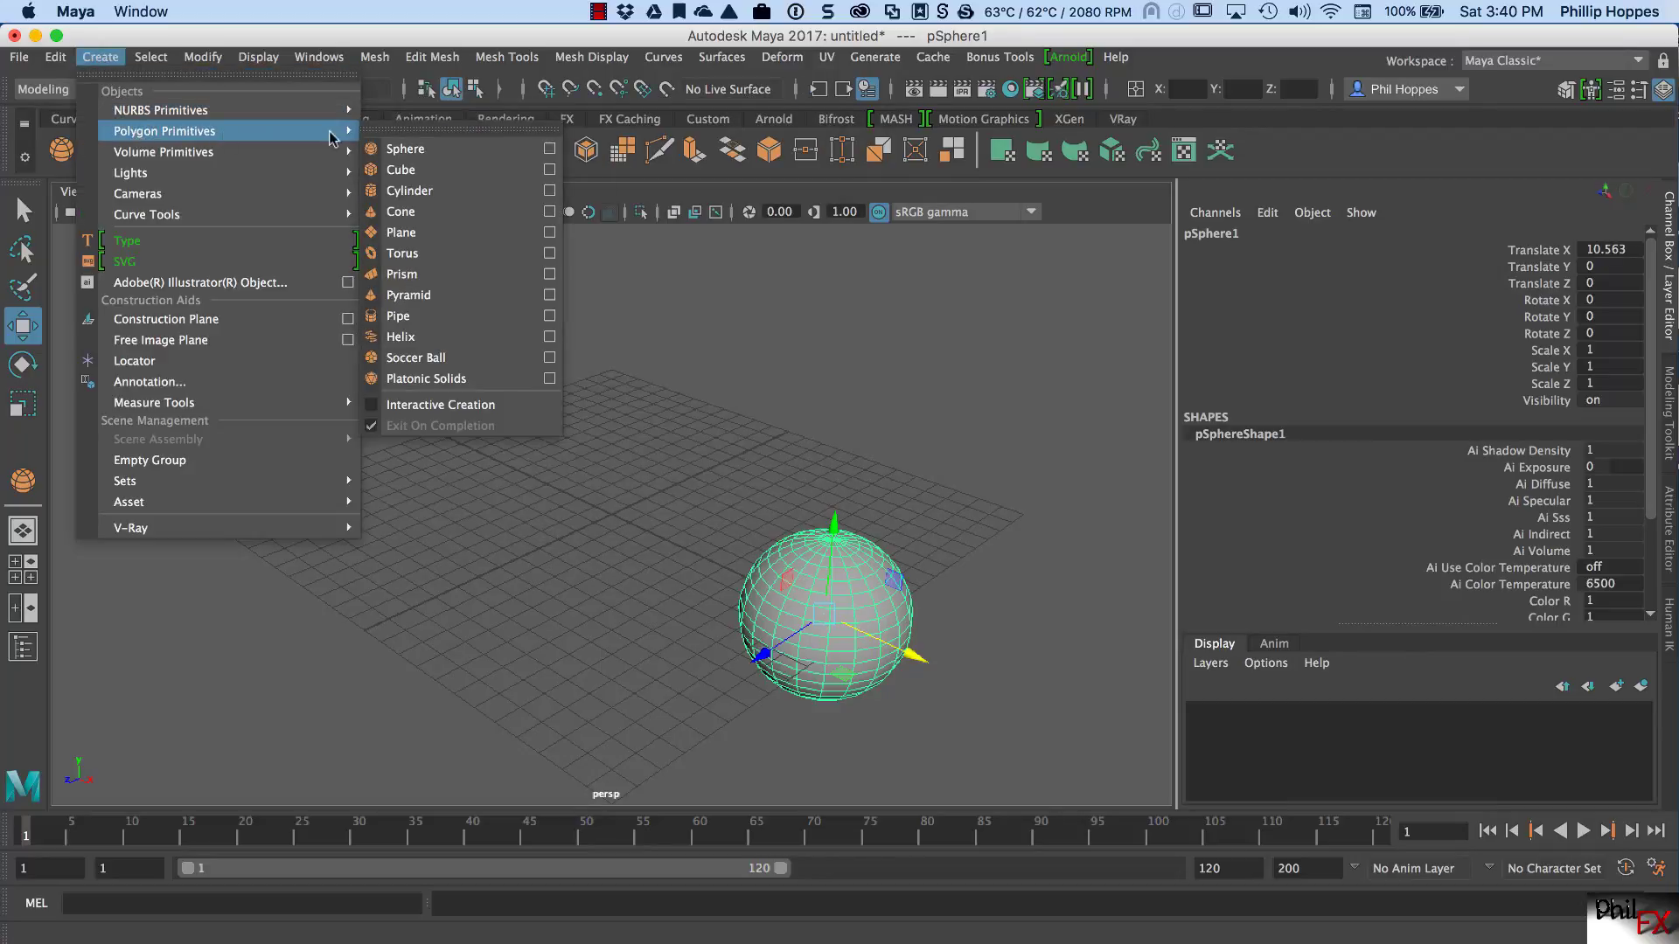
click(550, 150)
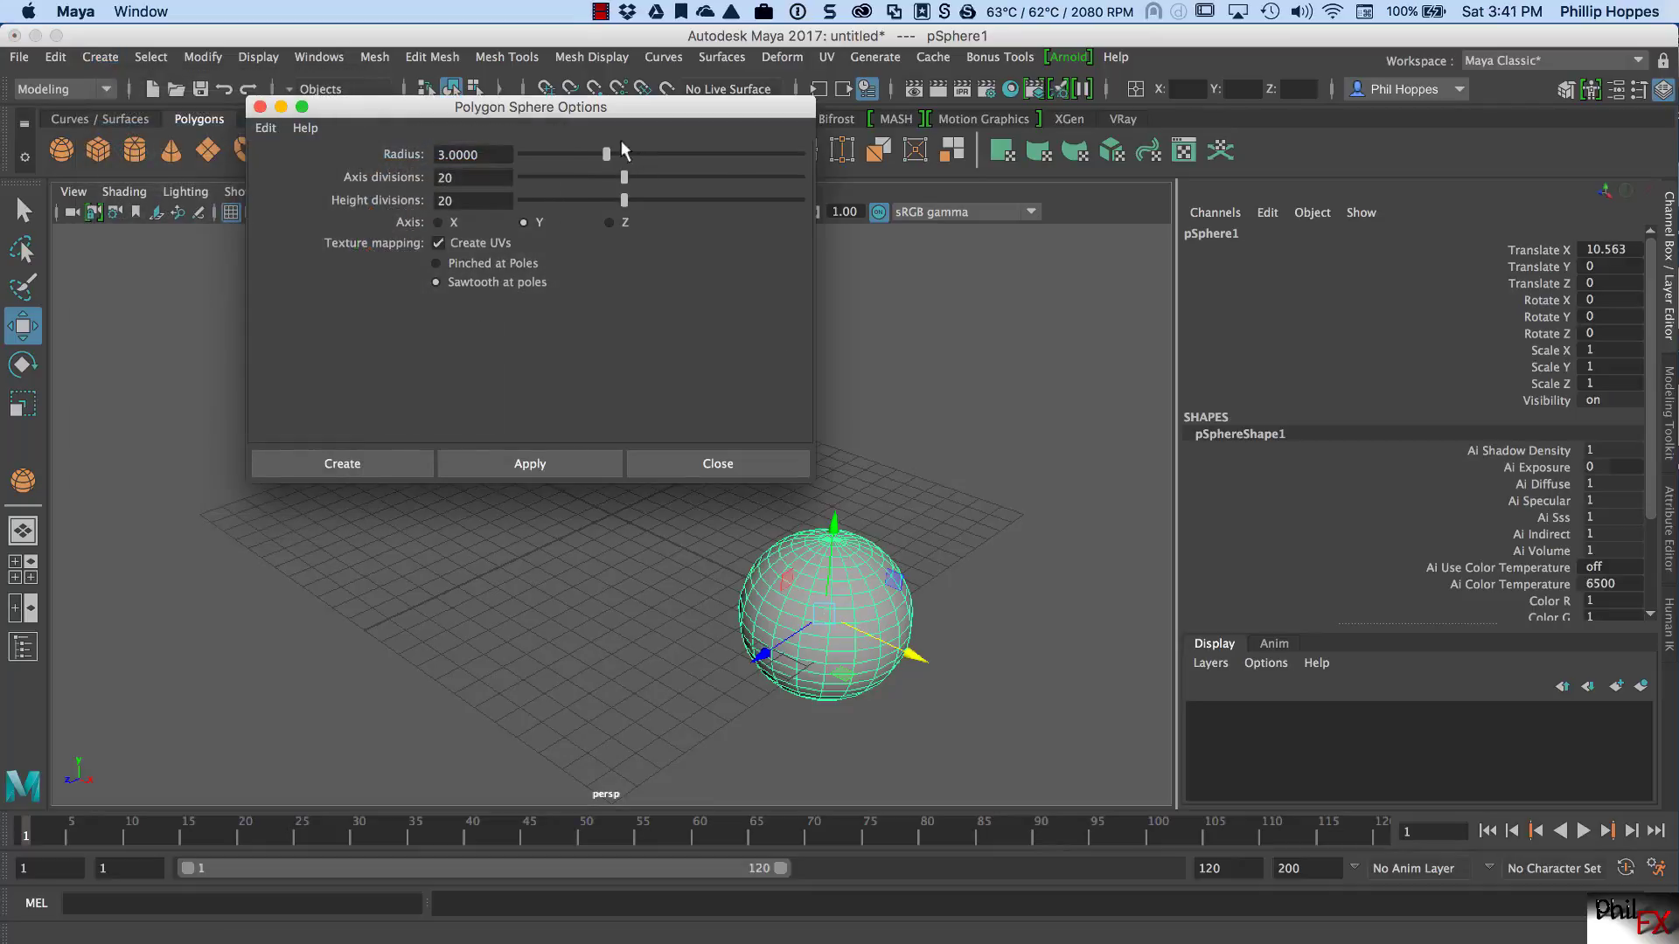
drag(583, 116, 599, 130)
click(378, 472)
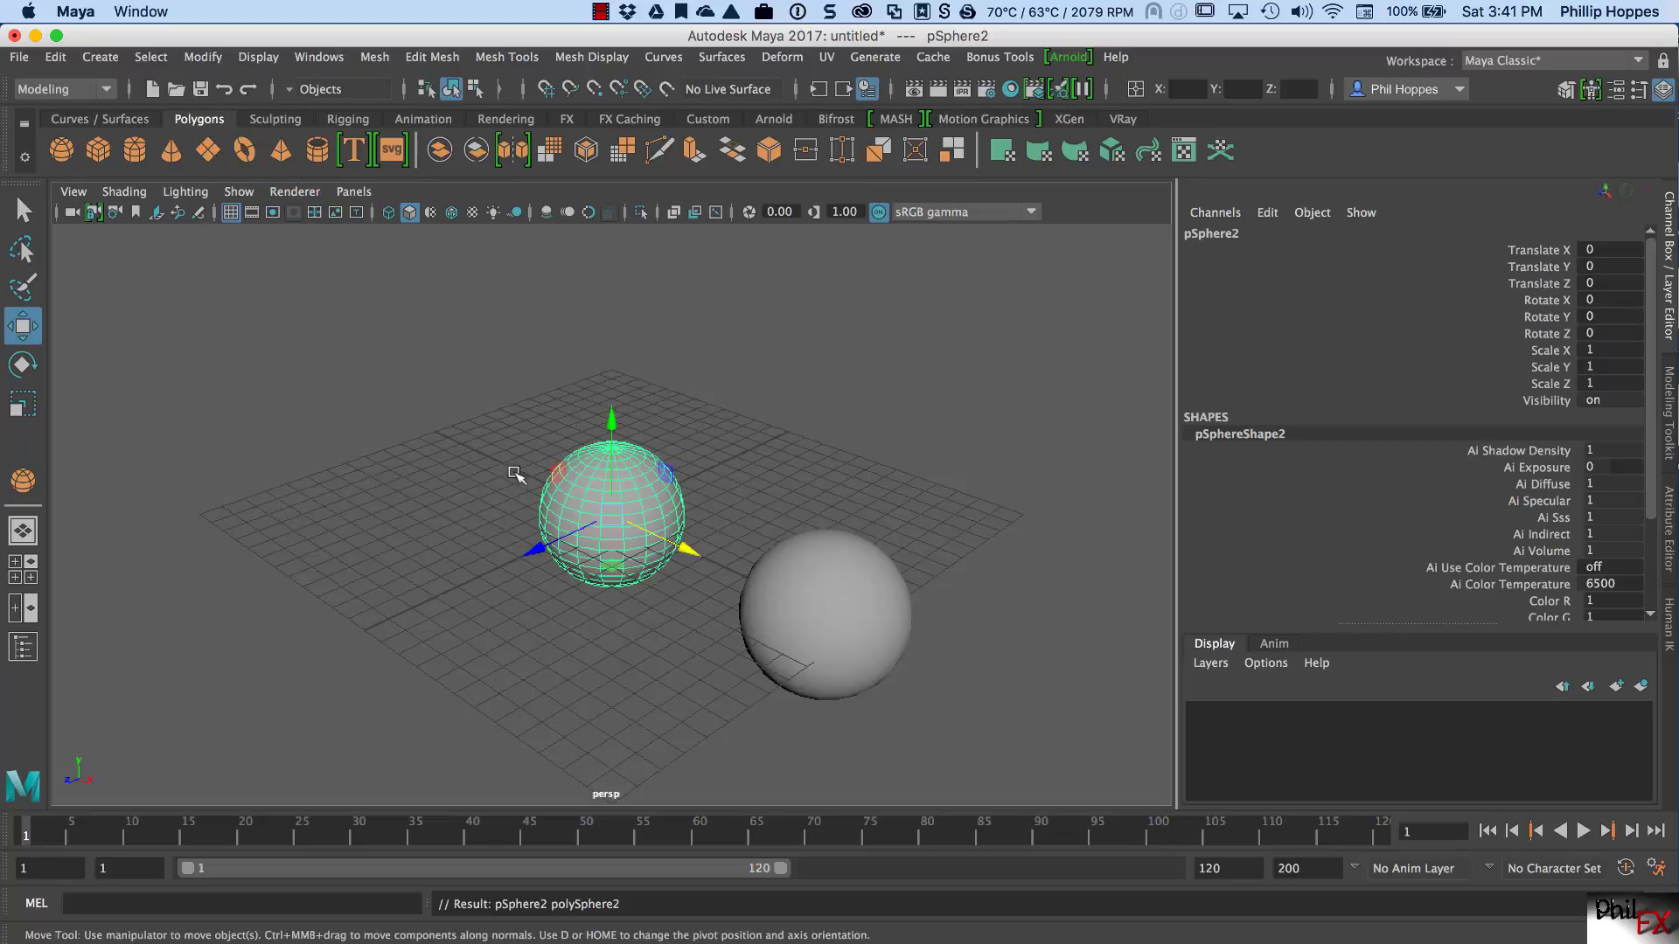
drag(689, 550, 401, 628)
Step: Apply a third polygon sphere of radius 3, keeping its options open, and move it to about -9.3 on the X axis
click(100, 57)
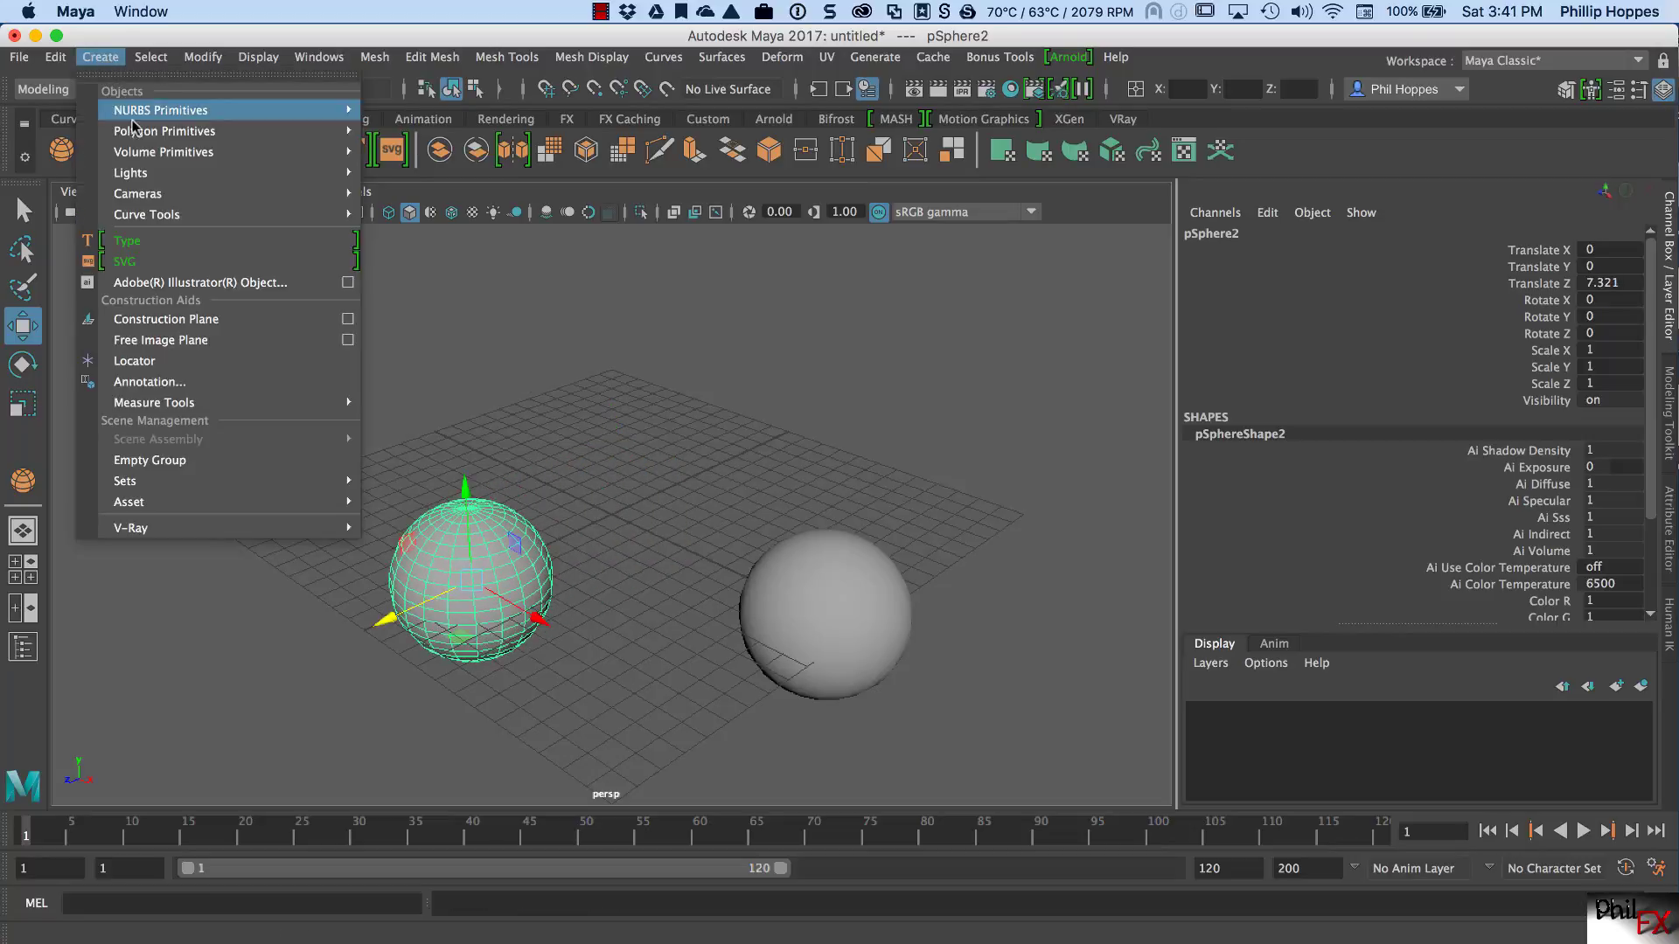
mouse_move(138, 135)
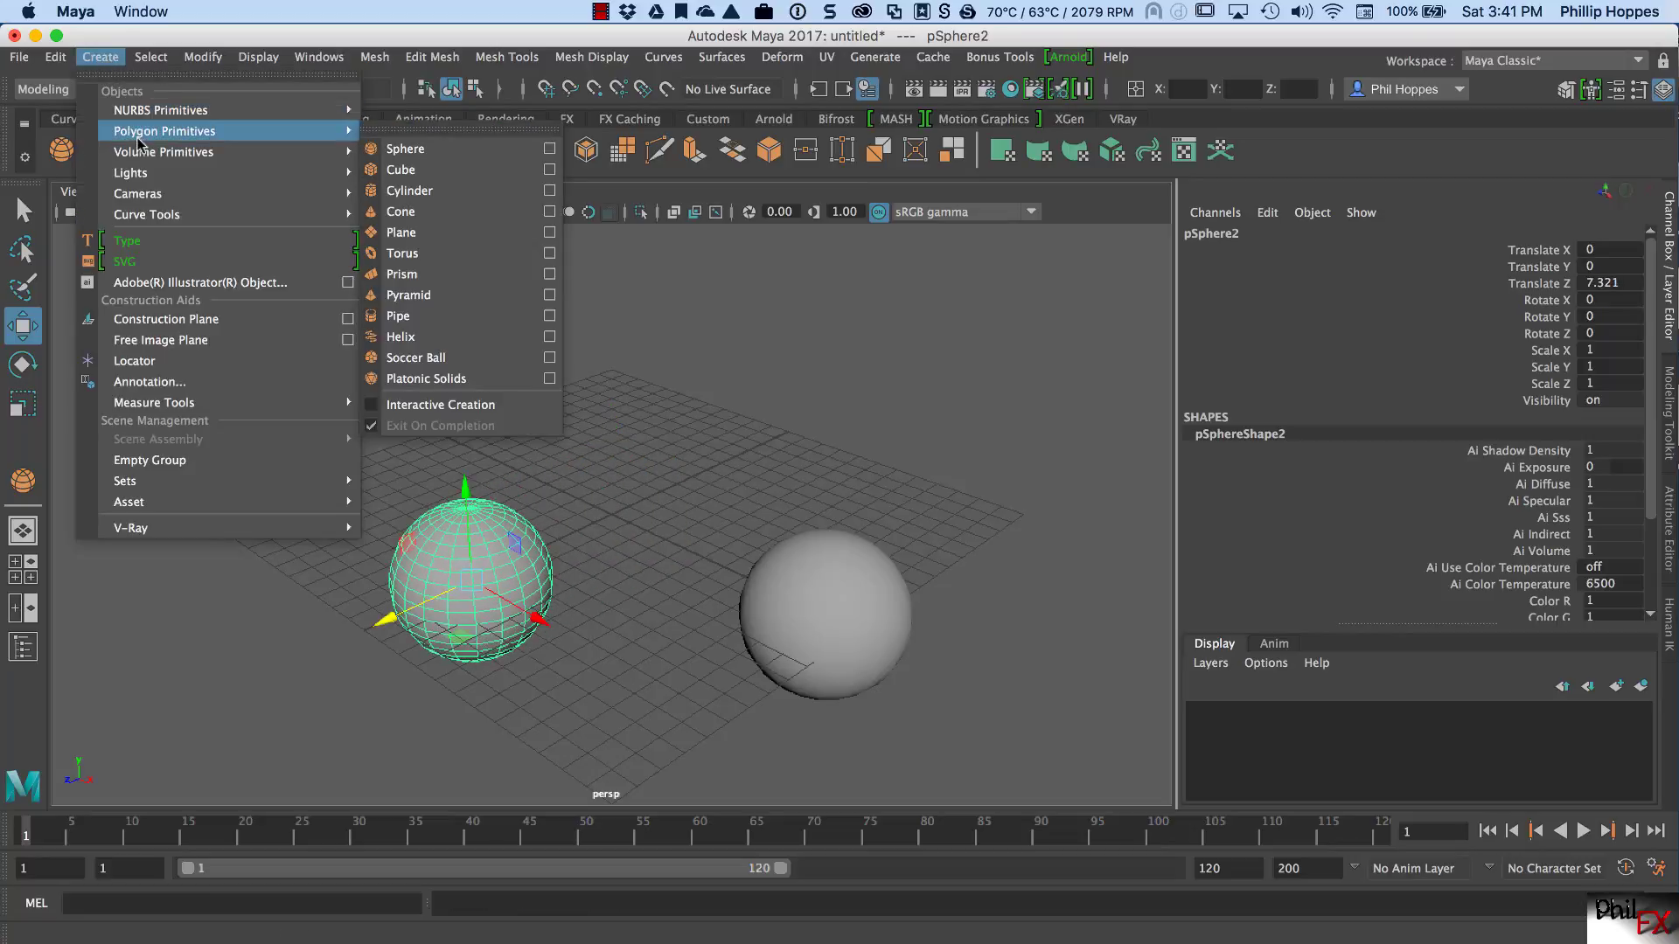
click(550, 150)
drag(558, 127, 1300, 71)
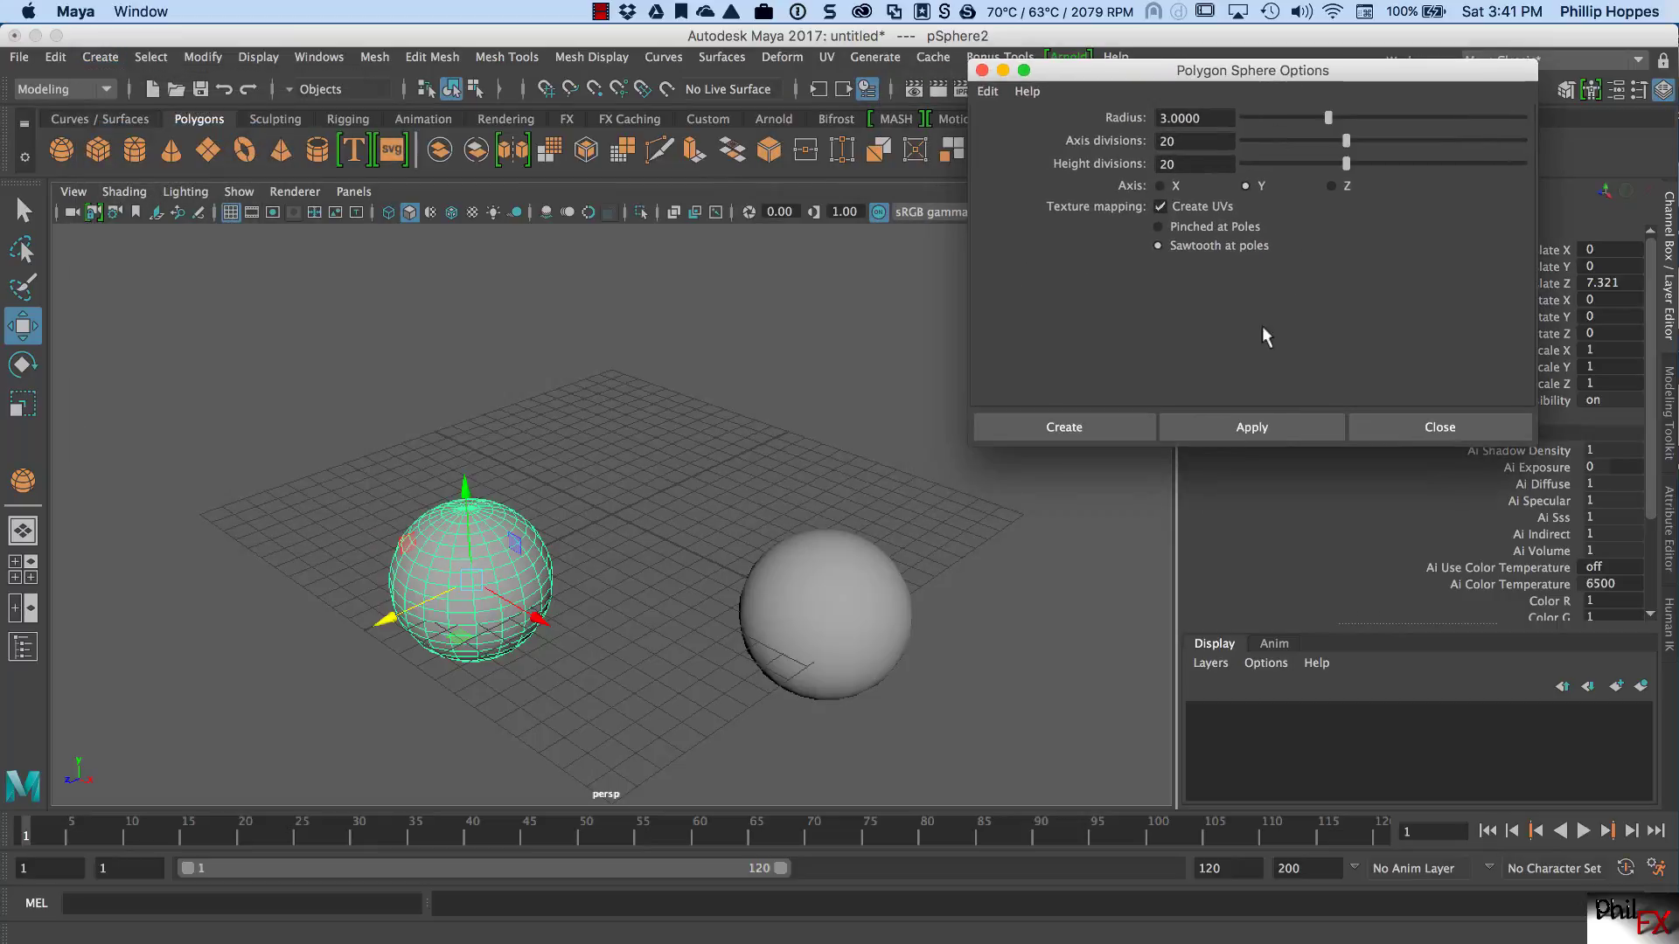
click(1261, 427)
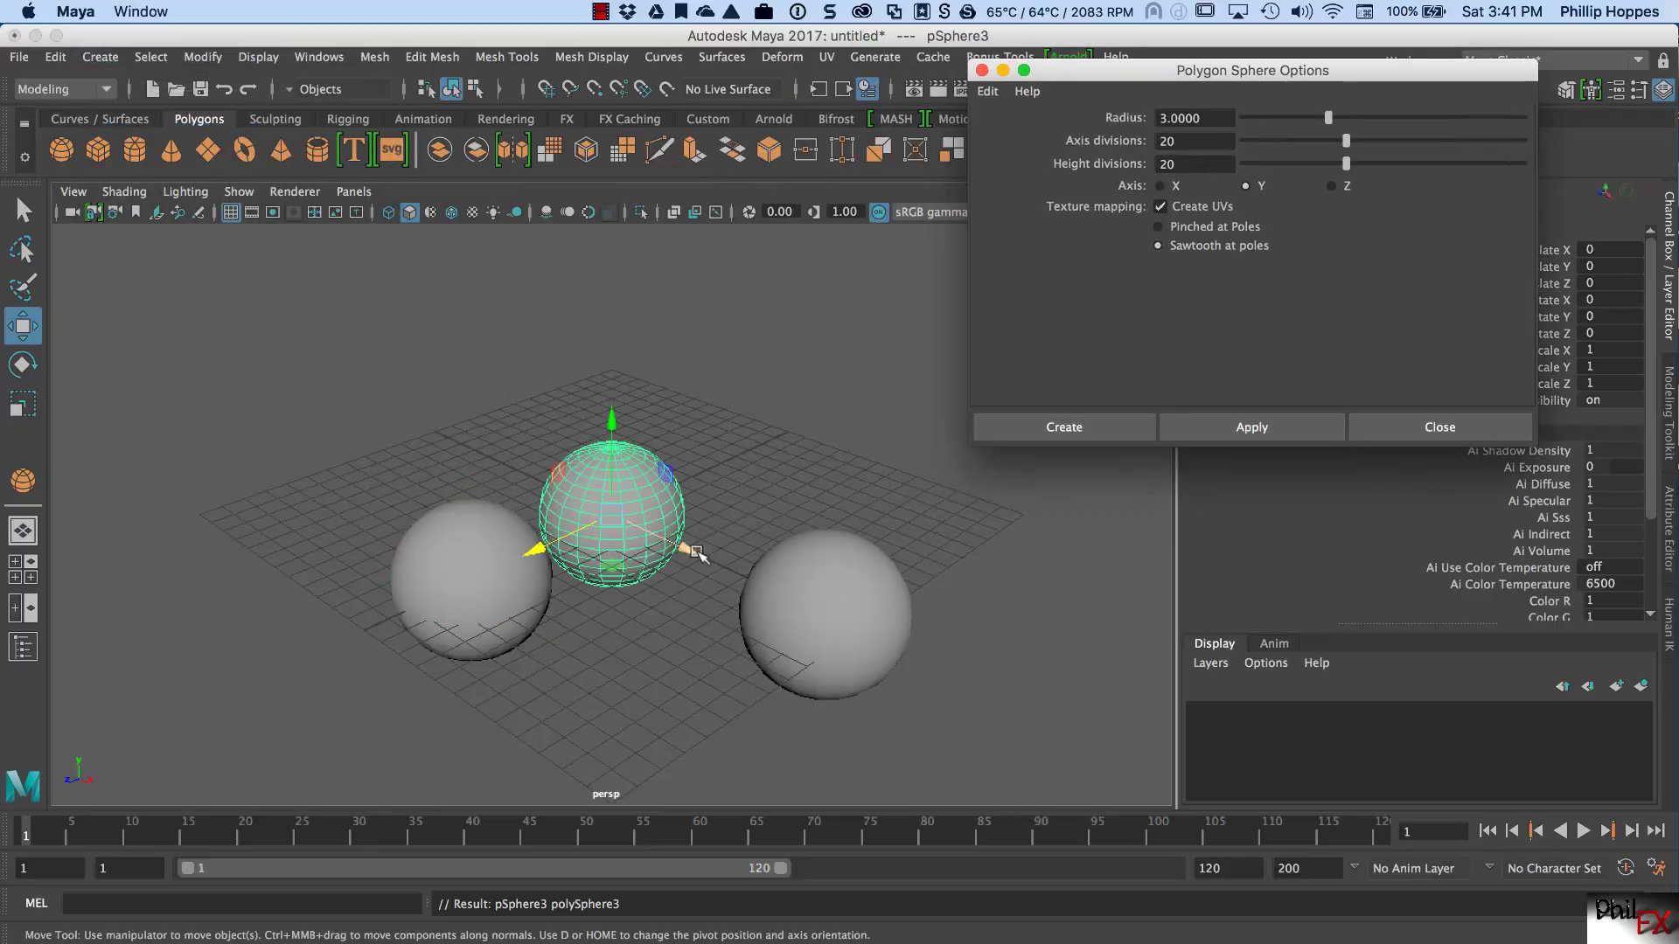
drag(695, 553, 537, 478)
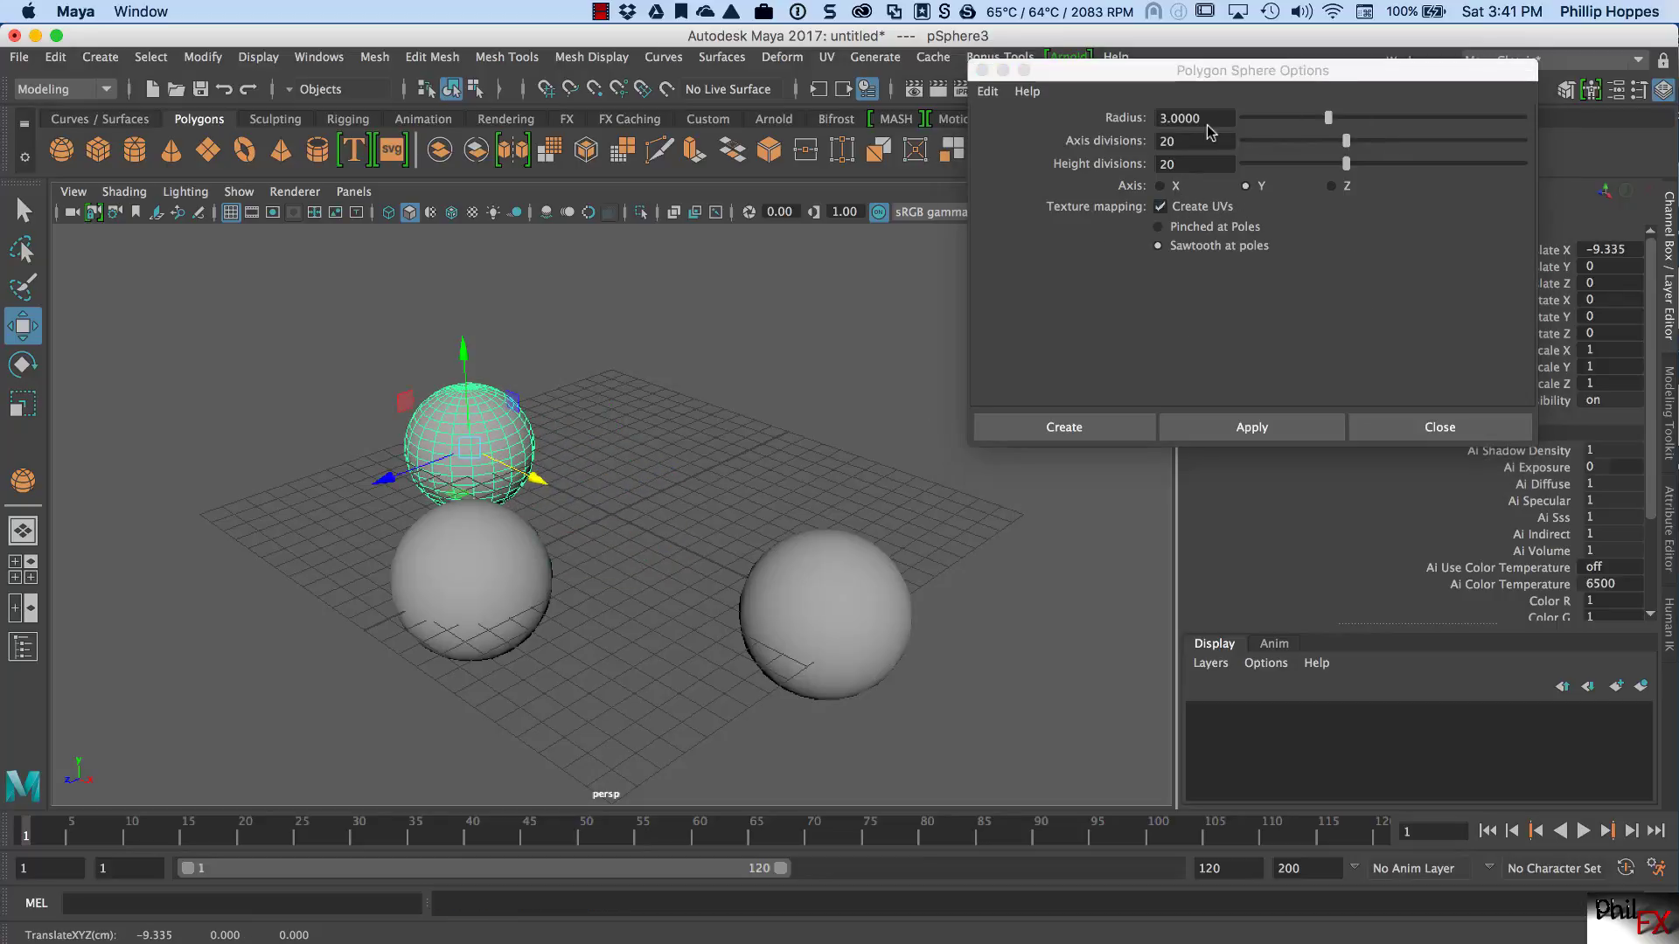
Step: Apply a fourth polygon sphere with a radius of 2 and move it to about -8.6 on X and 8.5 on Z
drag(1205, 118, 1154, 118)
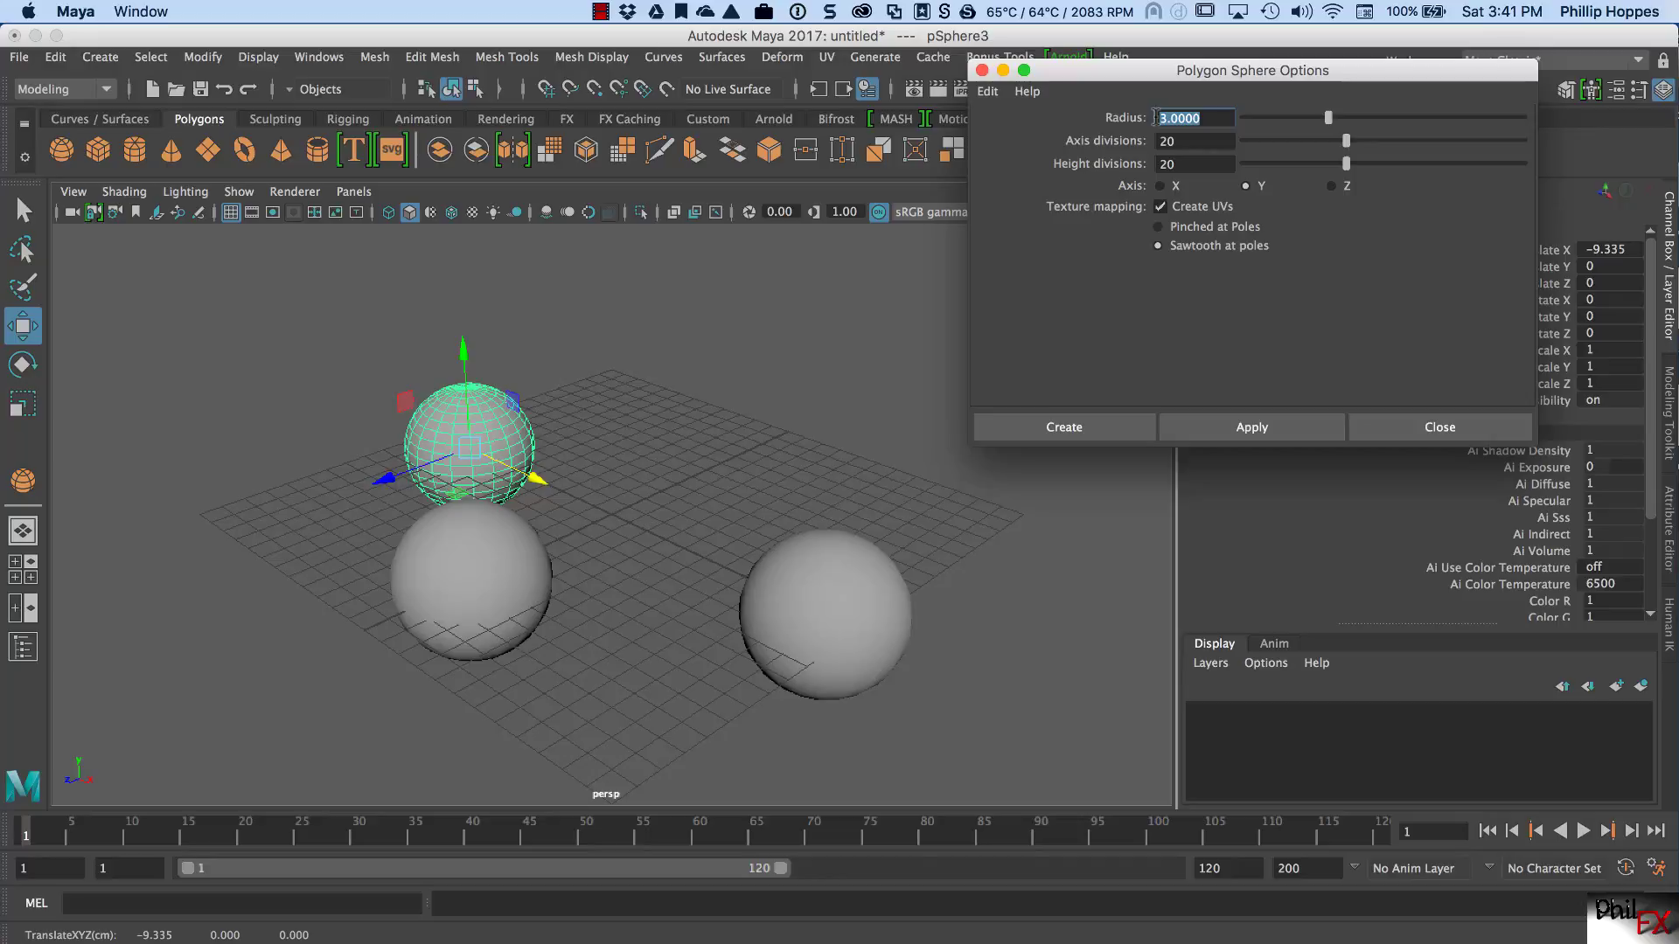
text(2)
key(Return)
click(1269, 422)
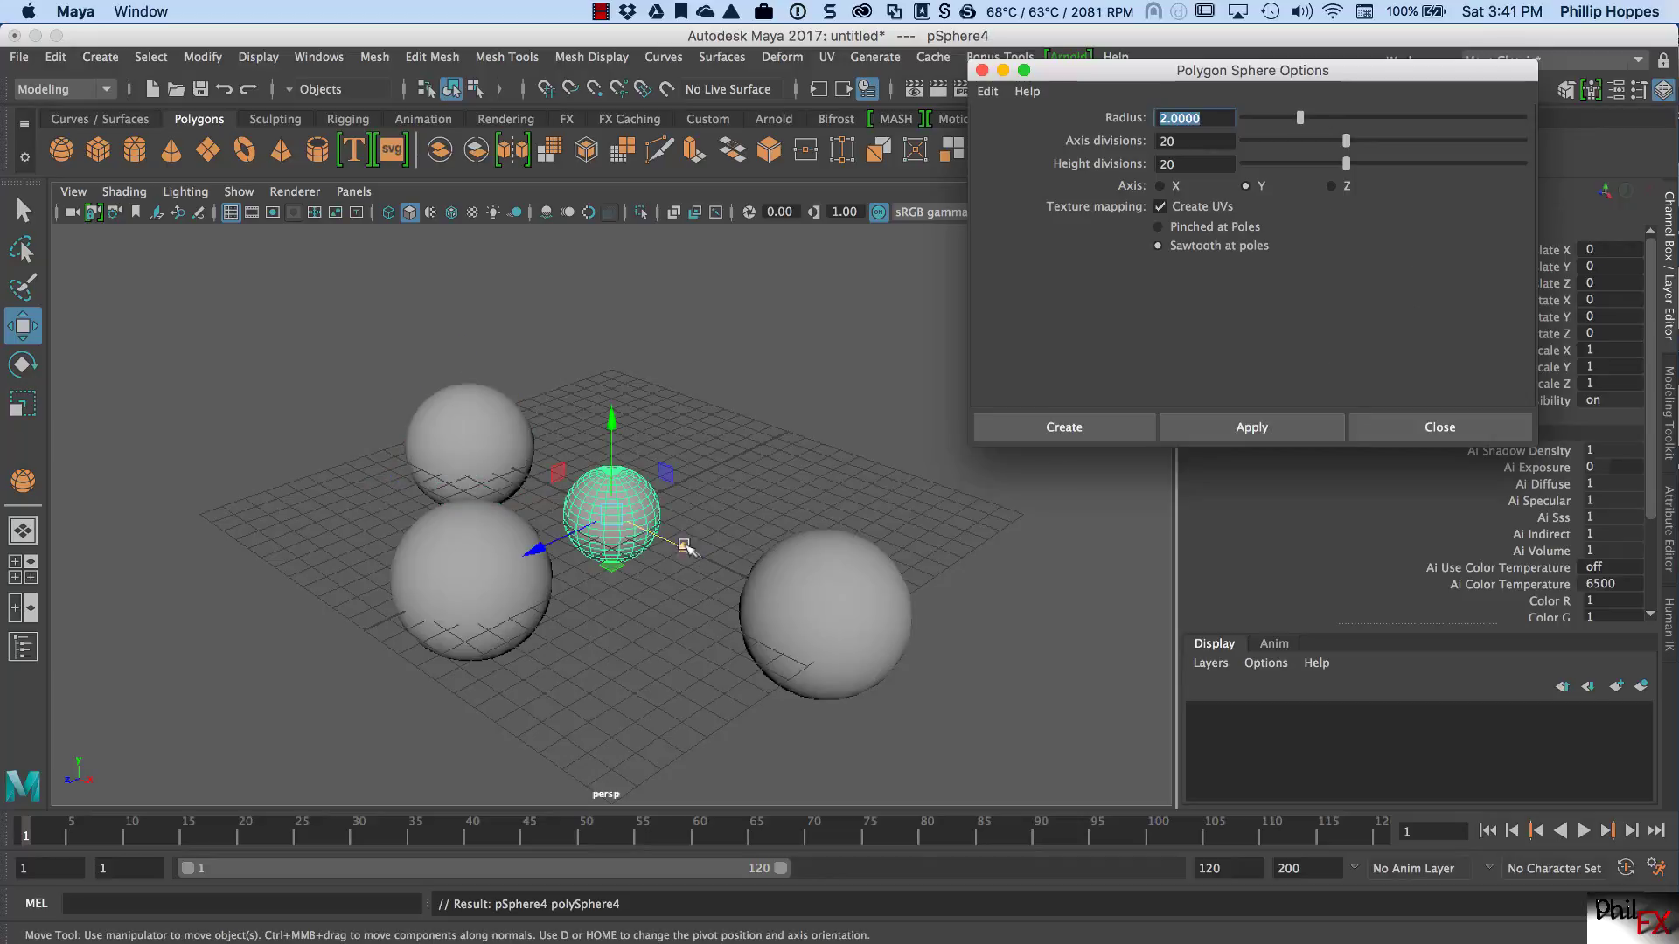
drag(536, 549, 348, 606)
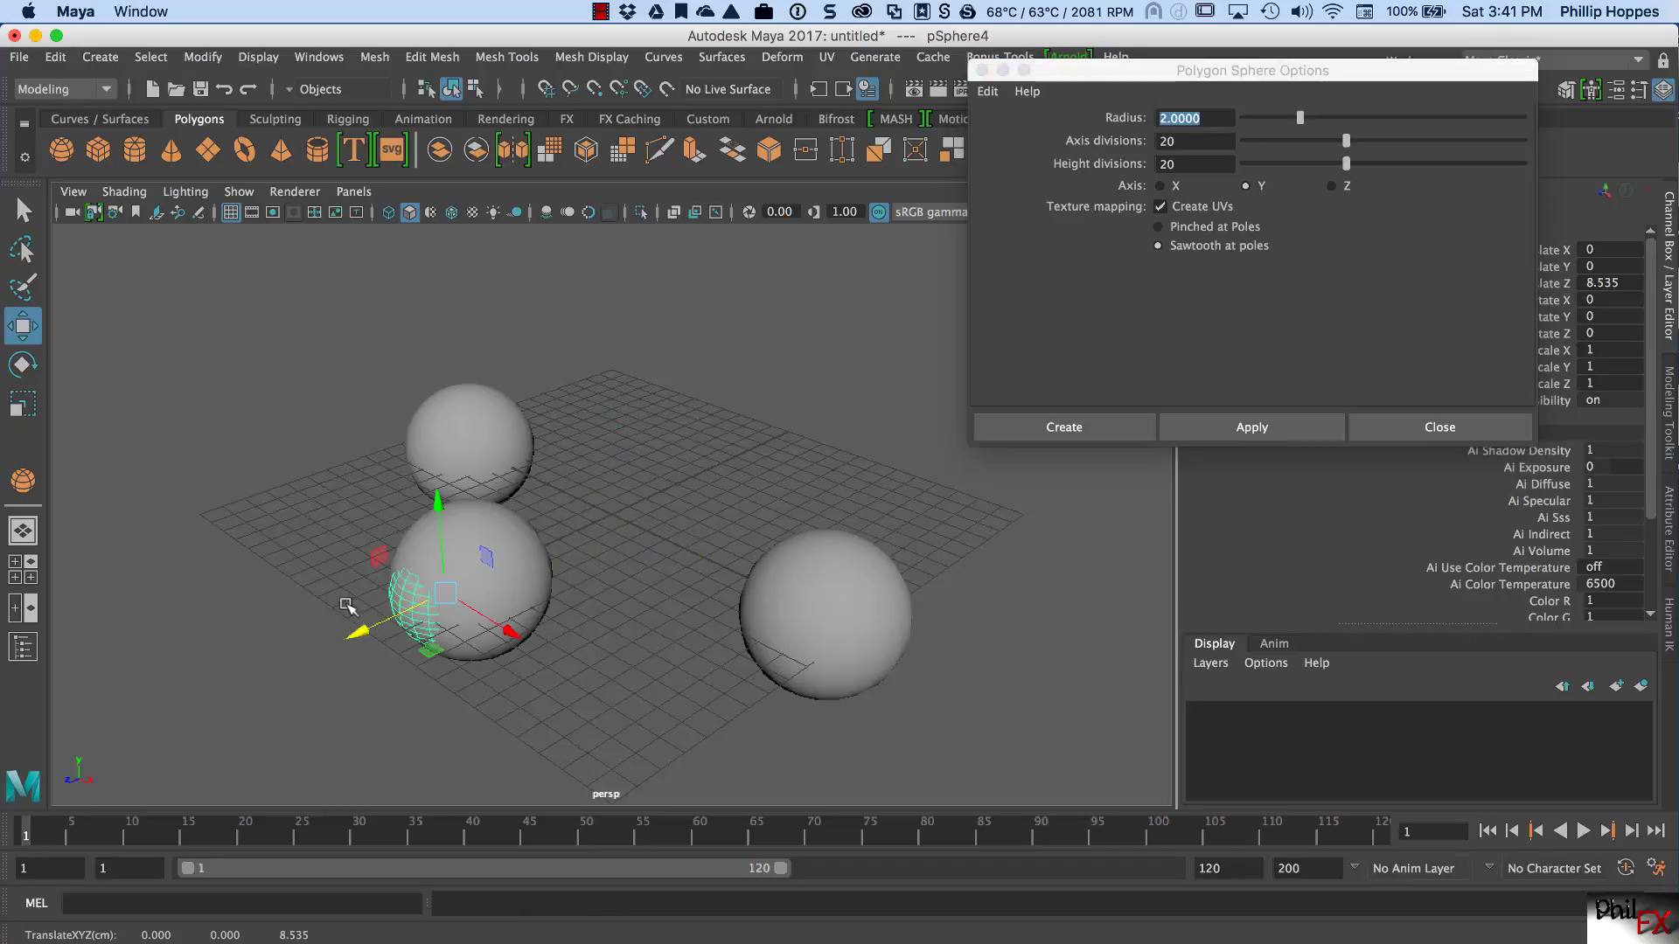
drag(511, 633, 381, 549)
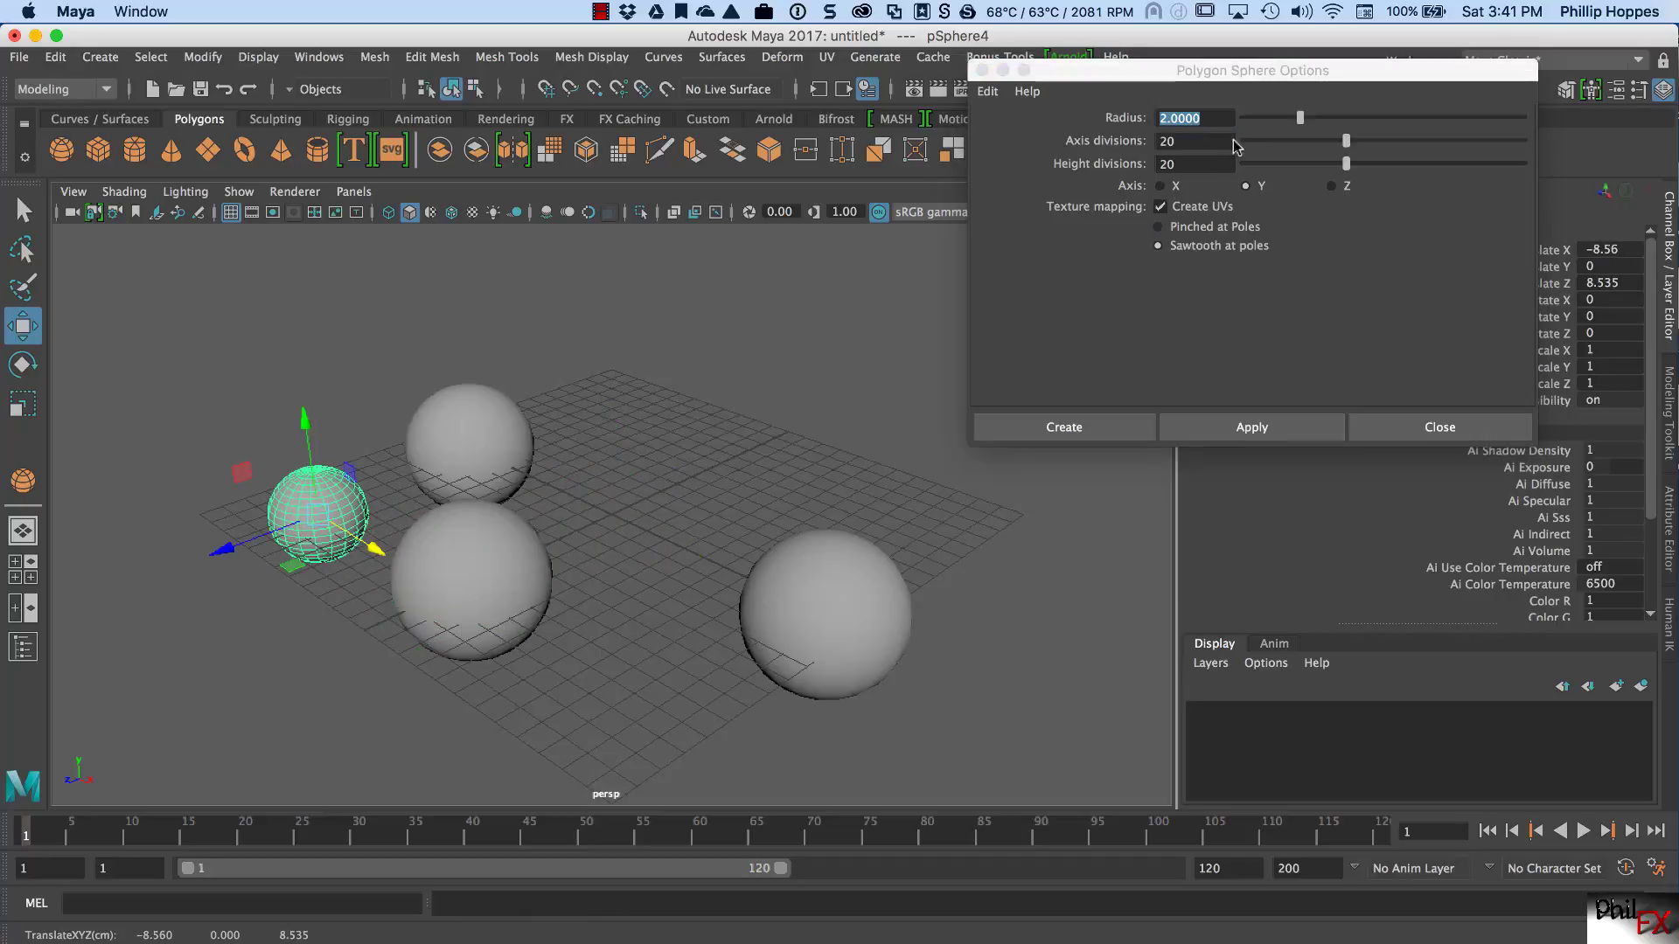
Step: Apply a fifth polygon sphere with a radius of 0.5, move it away from the origin, and close the sphere options
click(1242, 120)
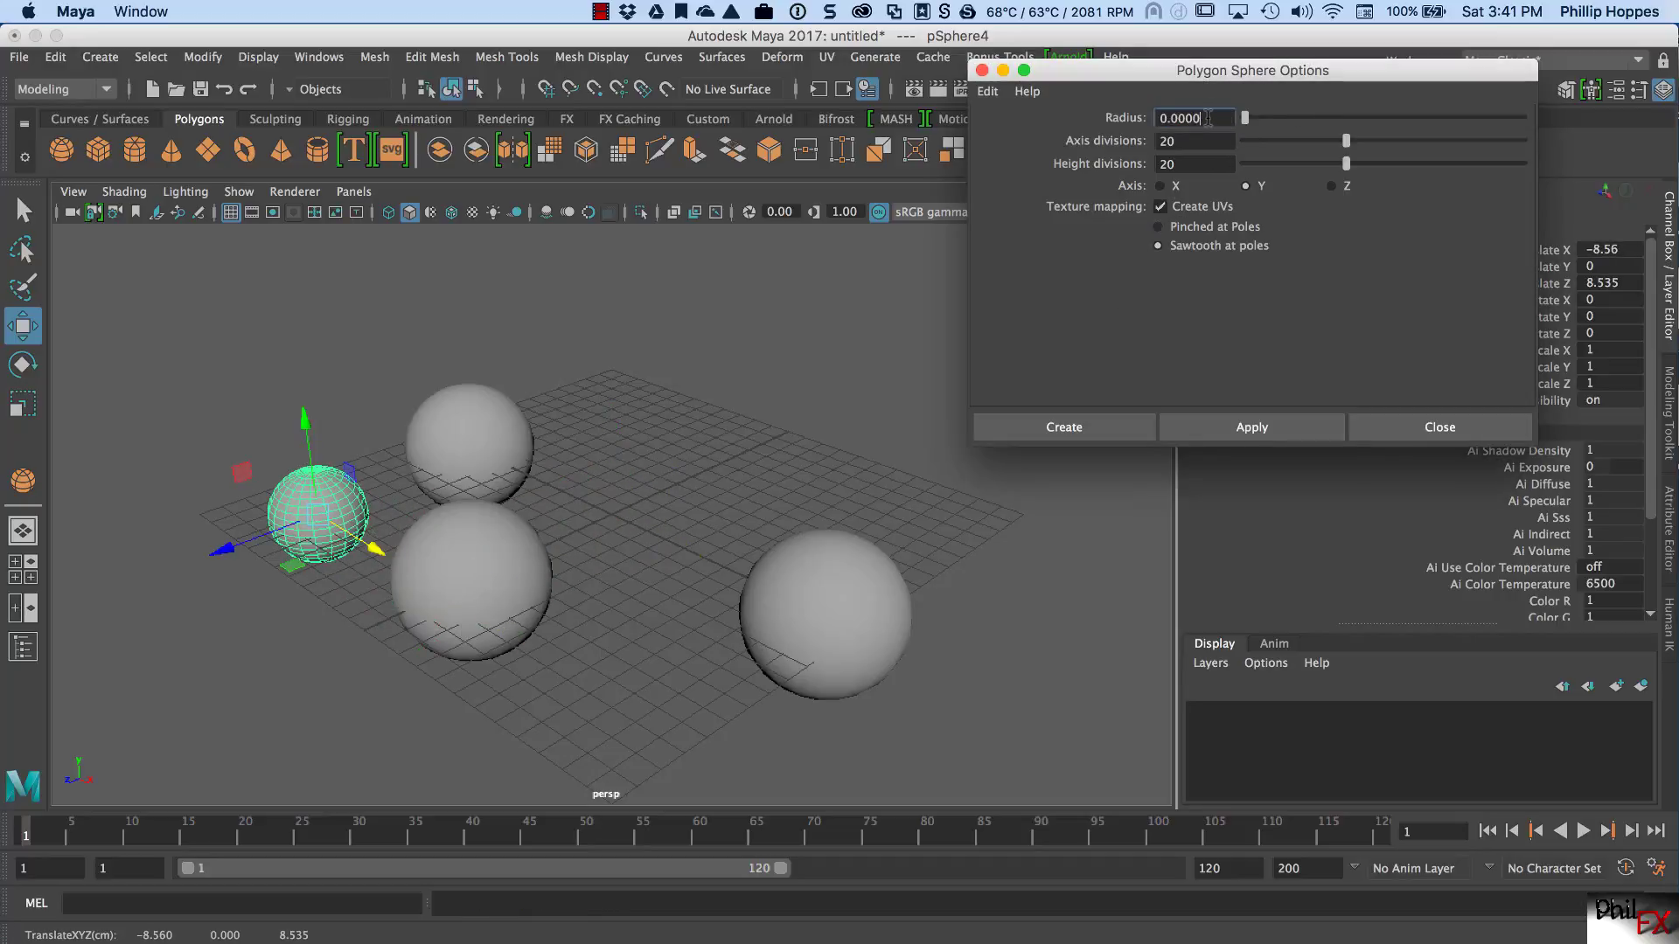
drag(1208, 118, 1101, 127)
text(0.5)
key(Return)
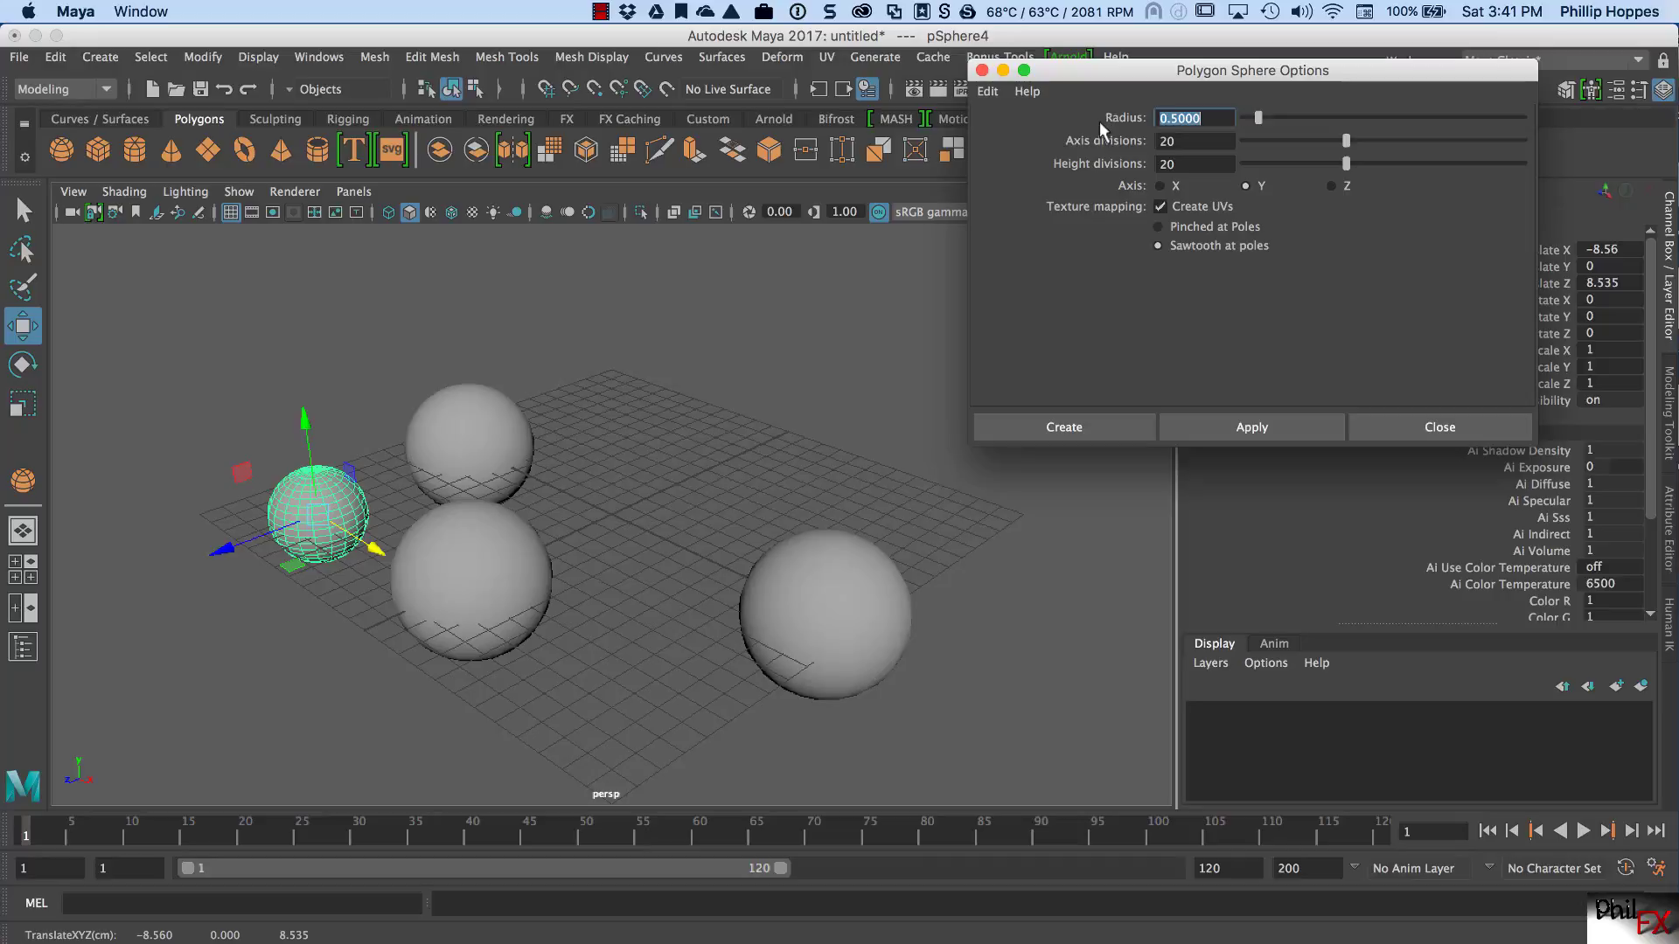
click(1249, 418)
drag(533, 551, 783, 490)
click(884, 476)
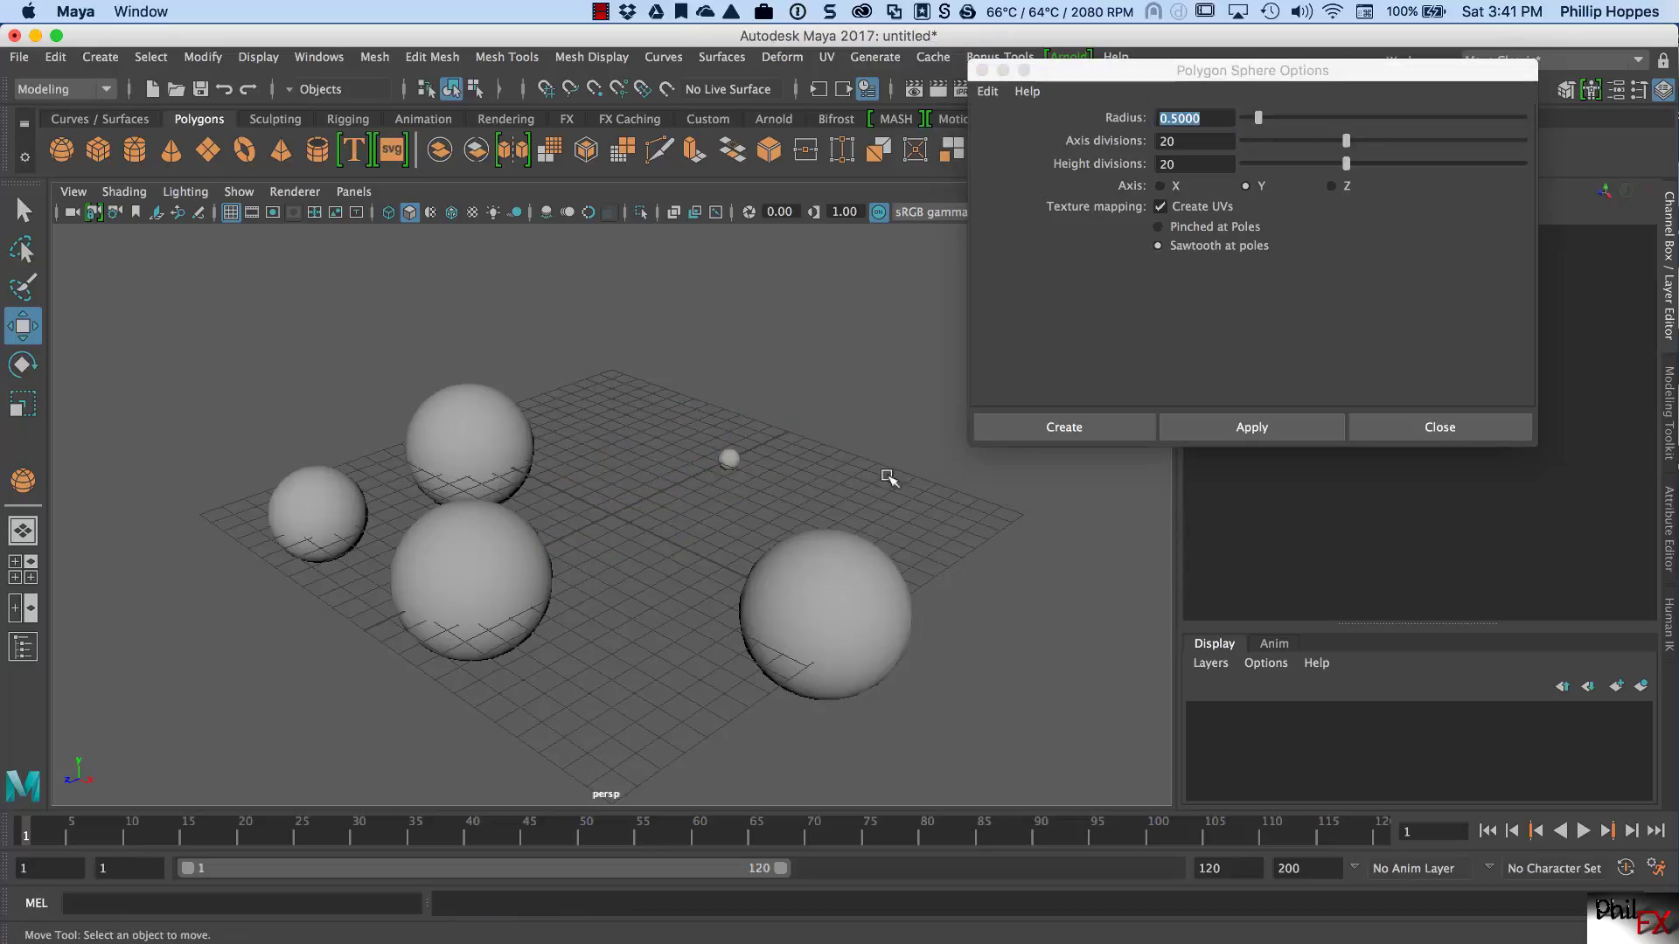
click(1368, 427)
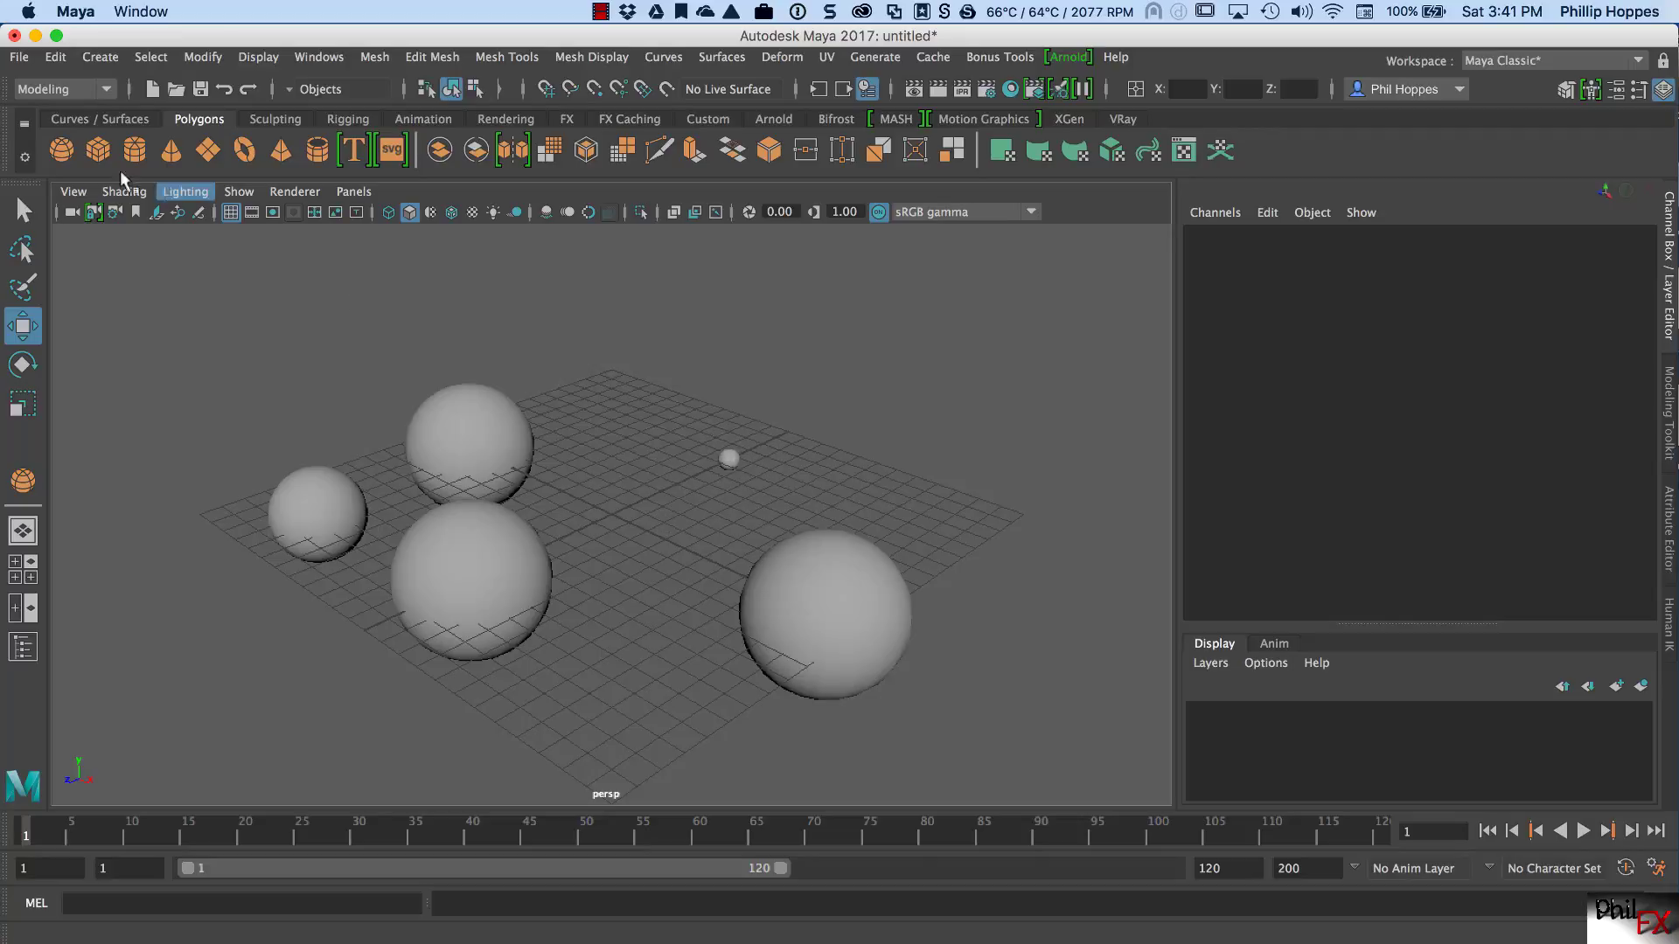
Step: Create a sixth polygon sphere with the current settings, move it to about -4.6 on X and -10.4 on Z, and deselect it
click(62, 152)
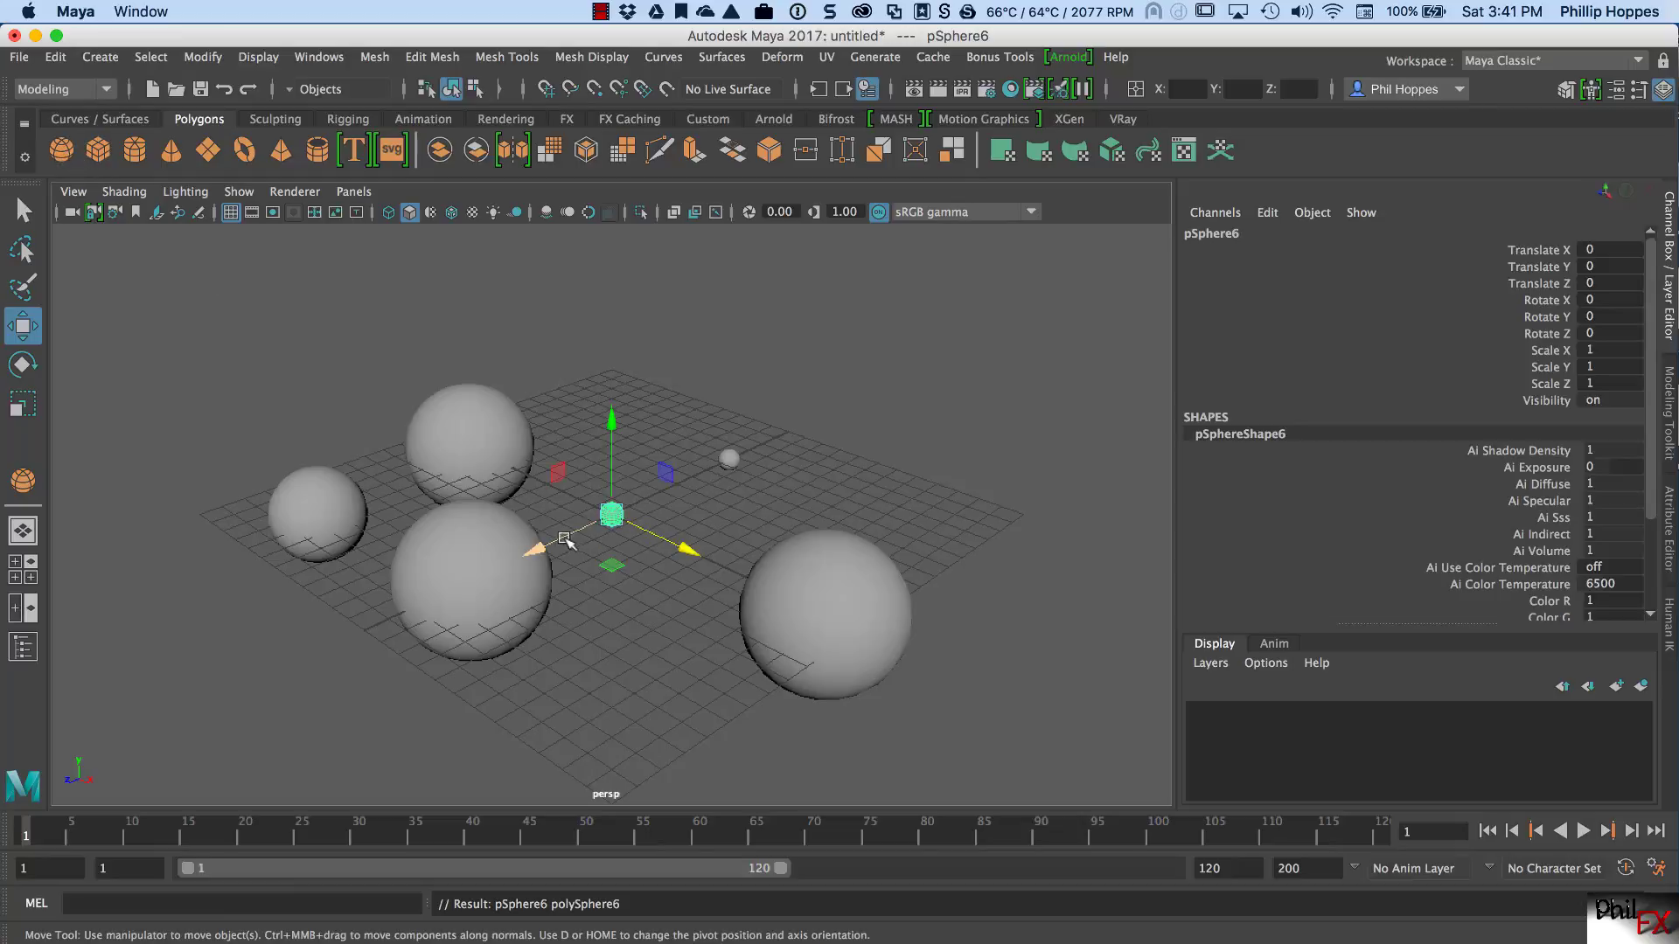
drag(548, 548, 619, 442)
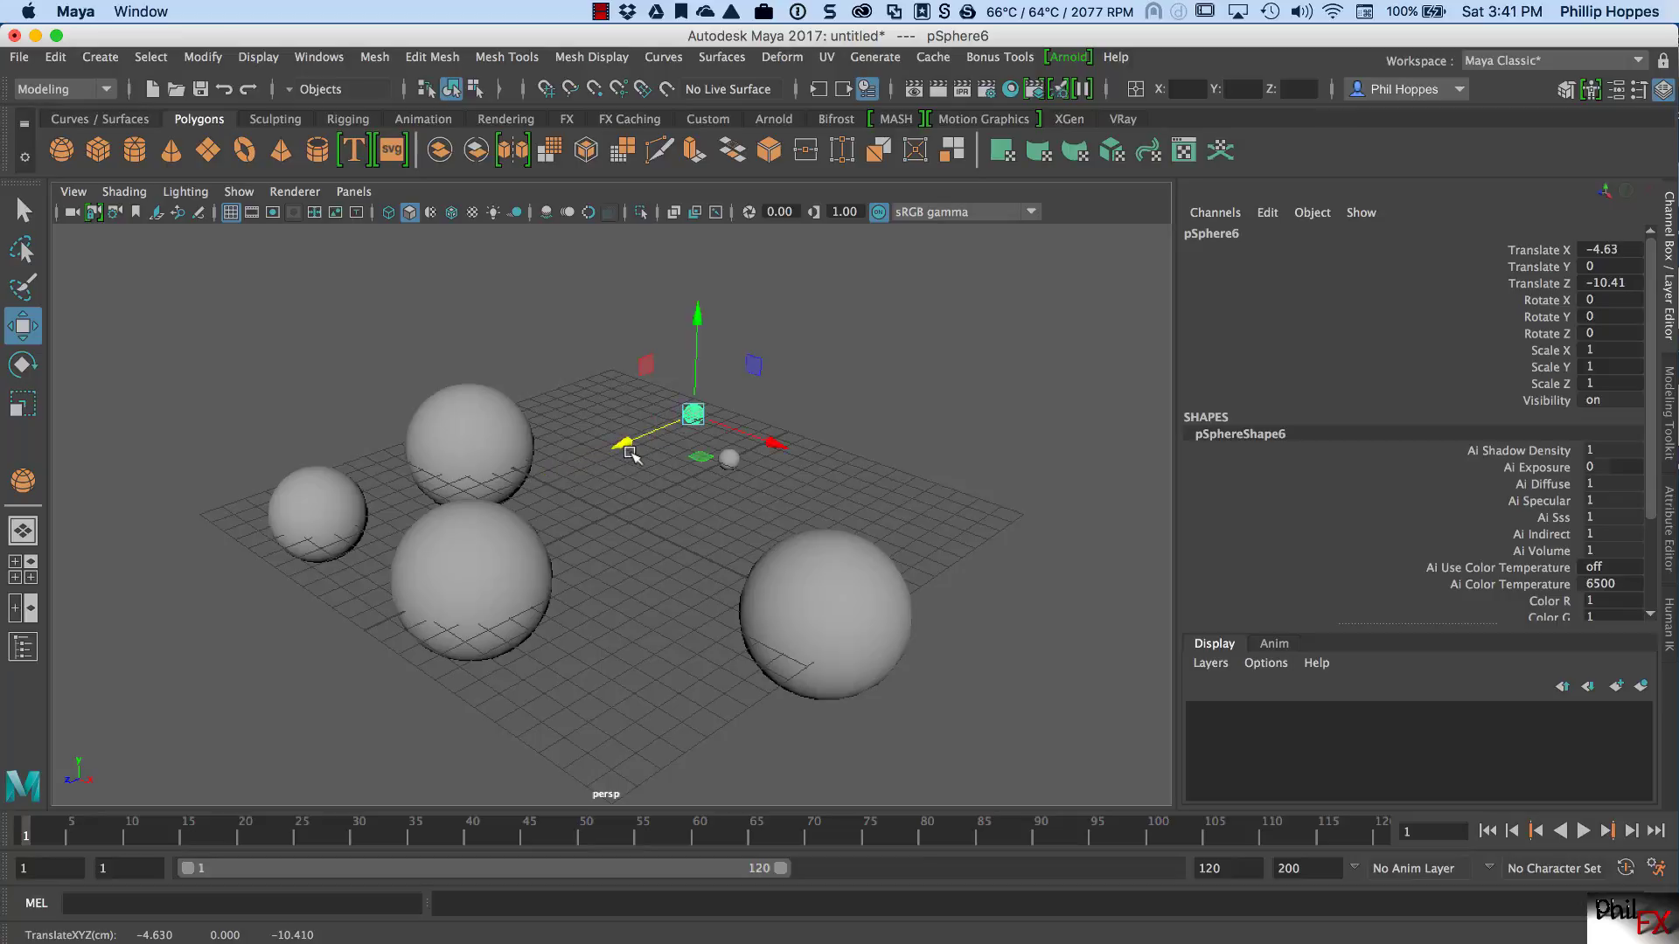
click(877, 471)
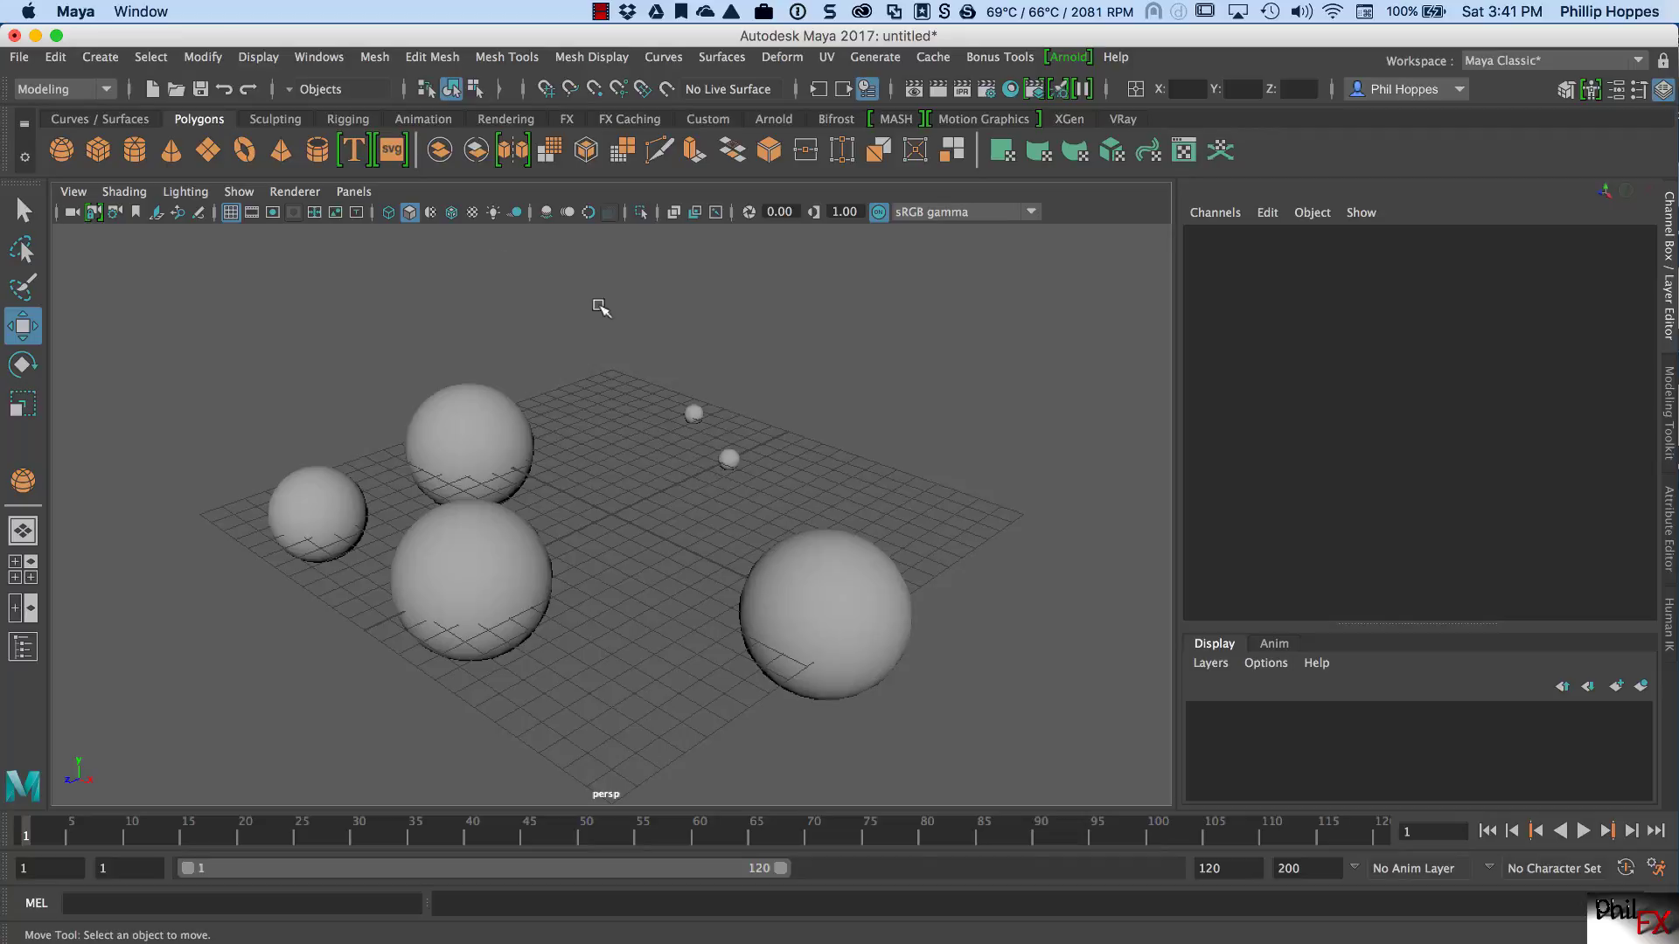
Step: Start a new scene without saving the changes and create a polygon sphere using the current settings
click(154, 91)
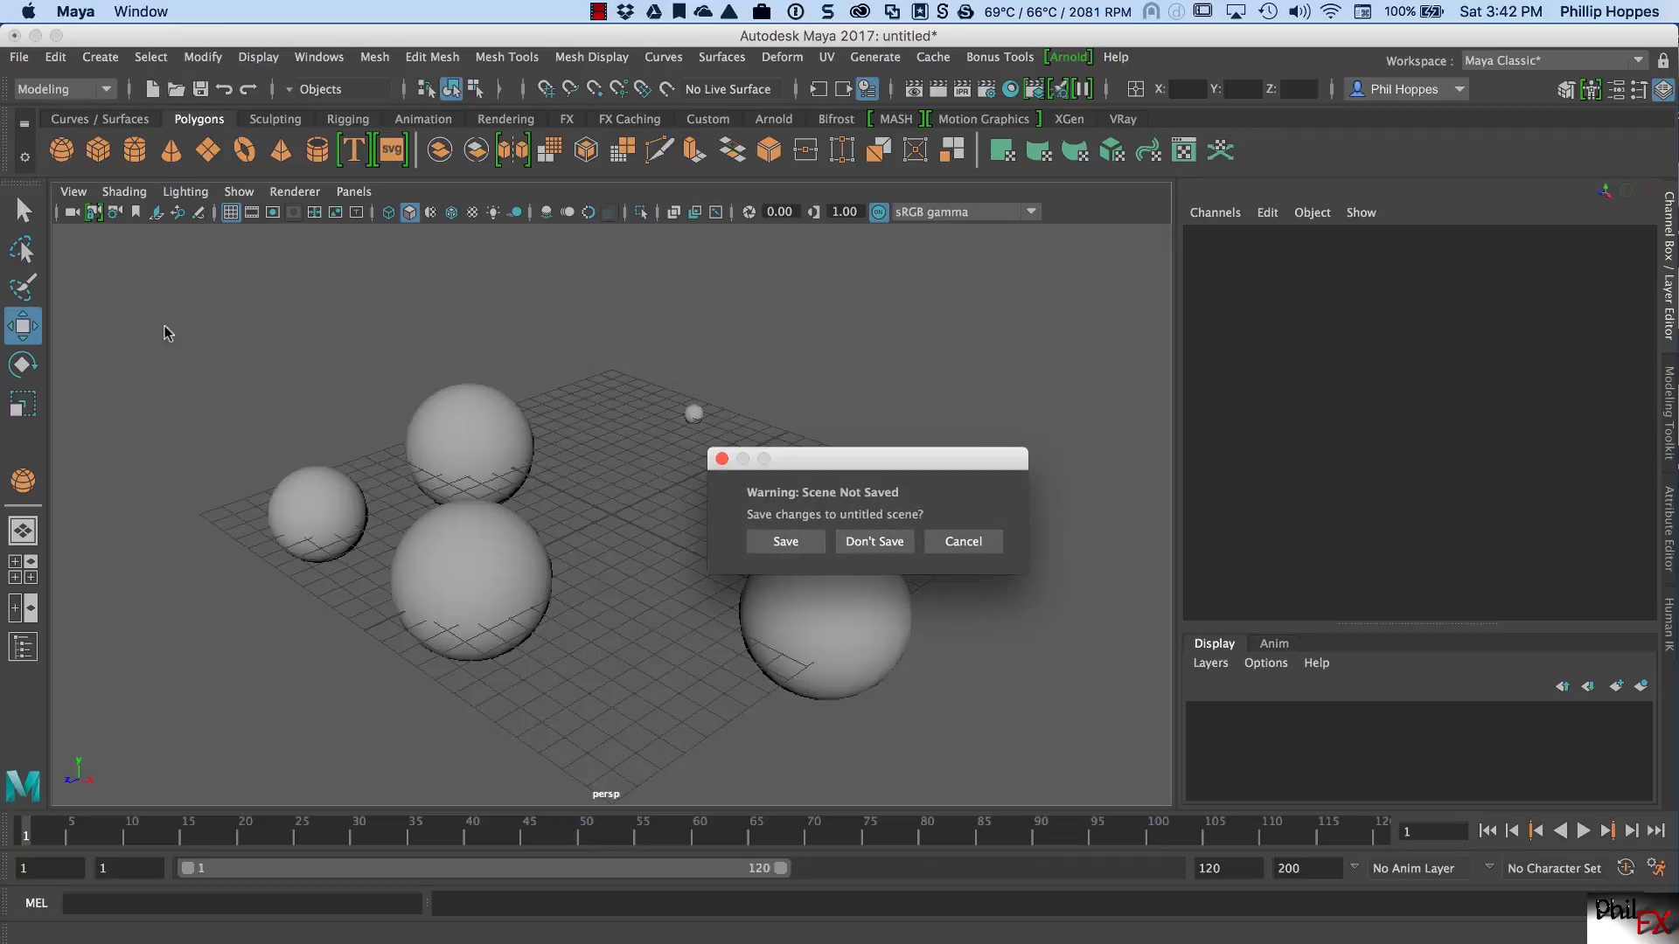
click(875, 542)
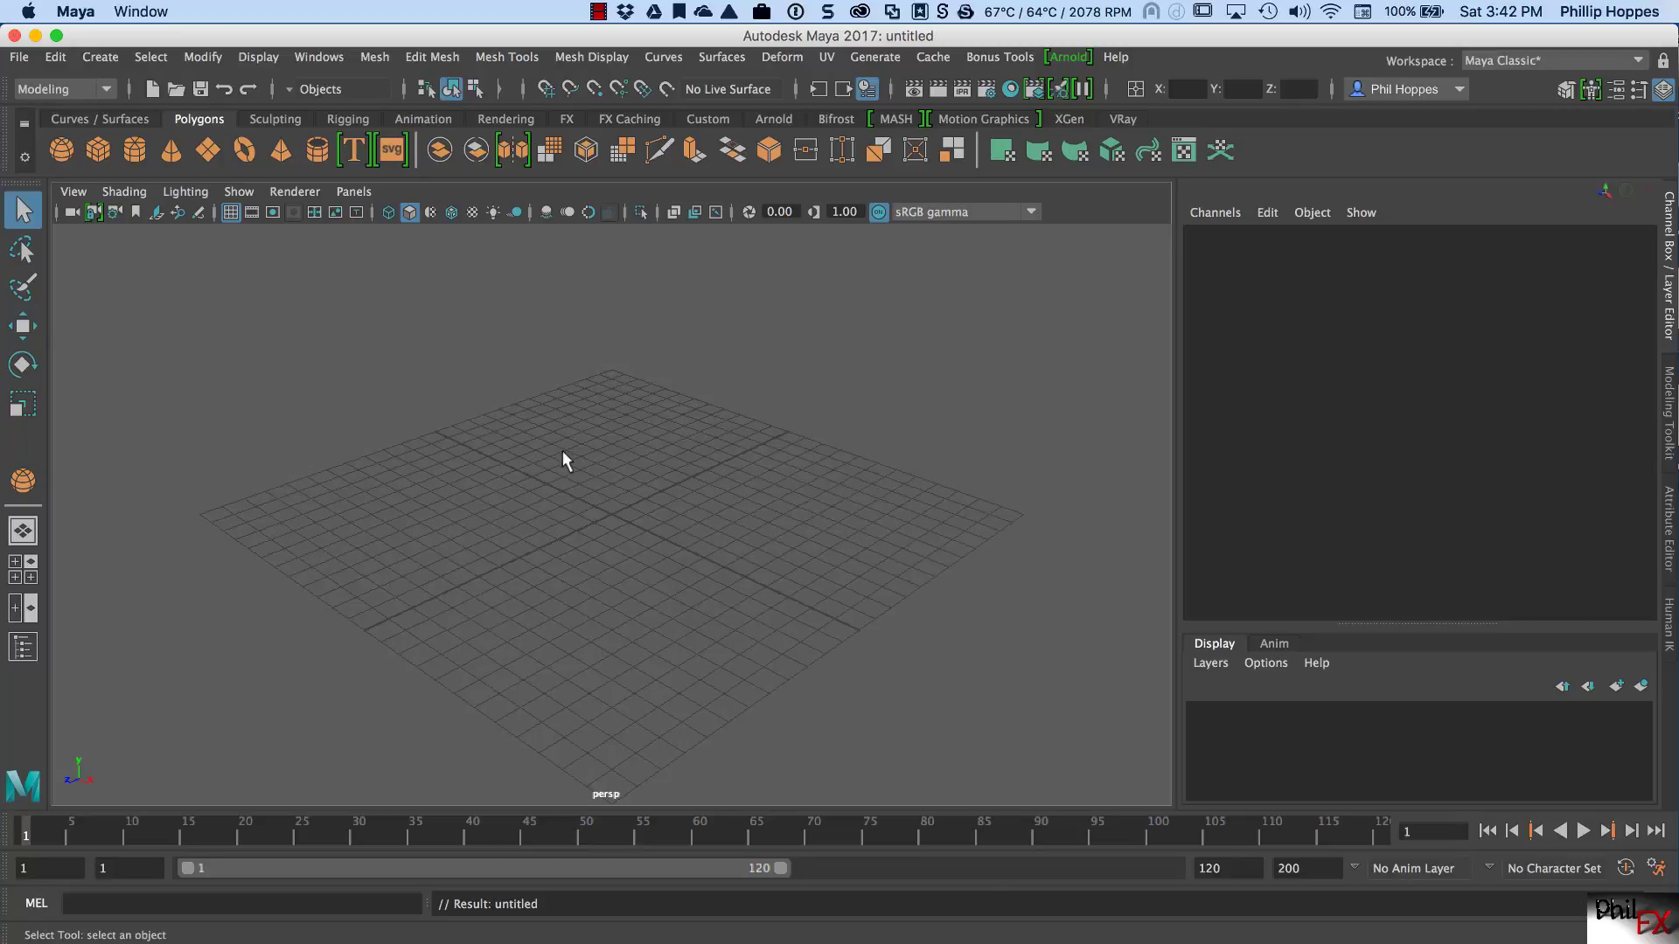
click(54, 157)
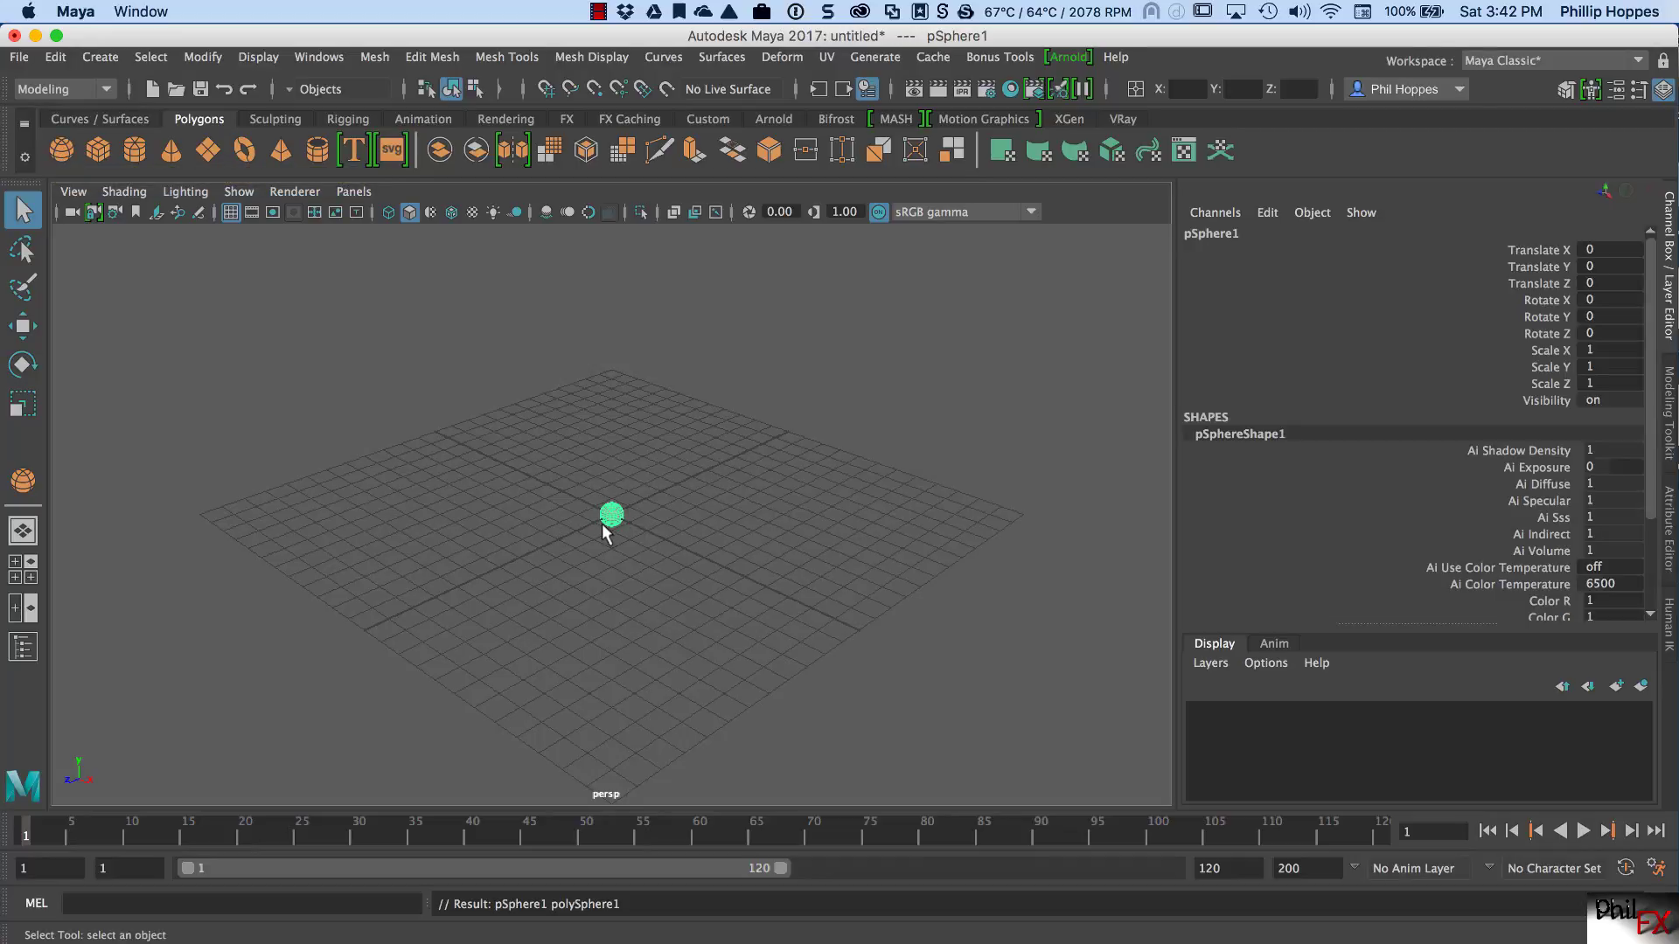
Step: Move the new sphere to about -6.9 on X and -7.05 on Z, and deselect it
click(610, 515)
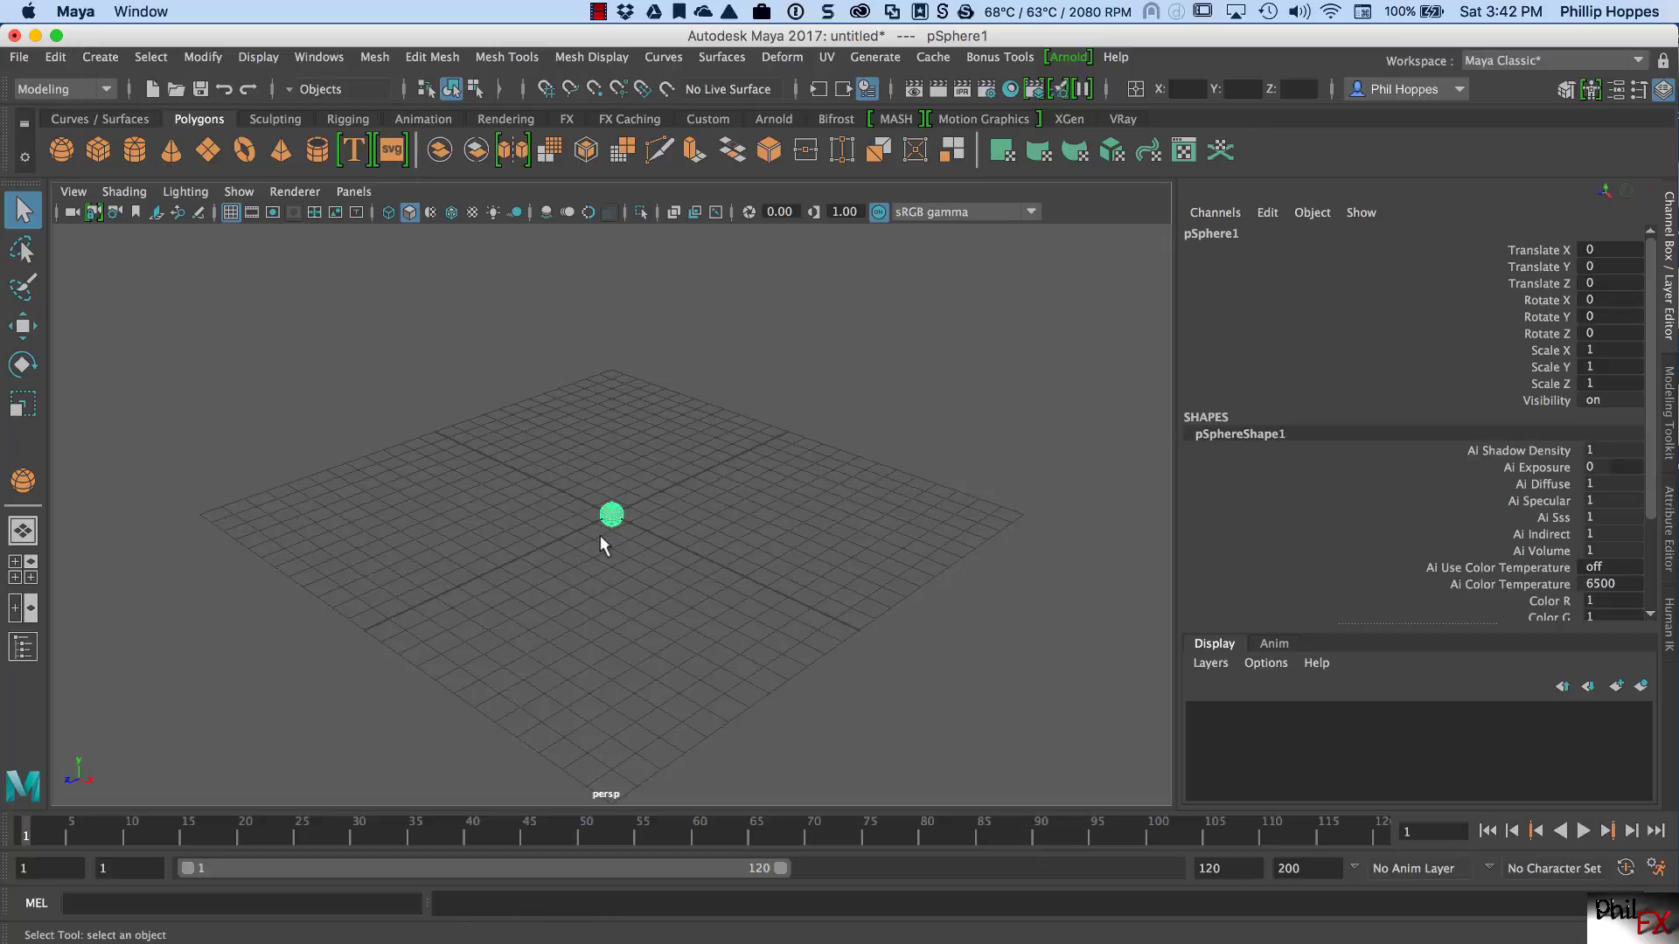
key(w)
drag(539, 550, 665, 505)
drag(798, 487, 682, 433)
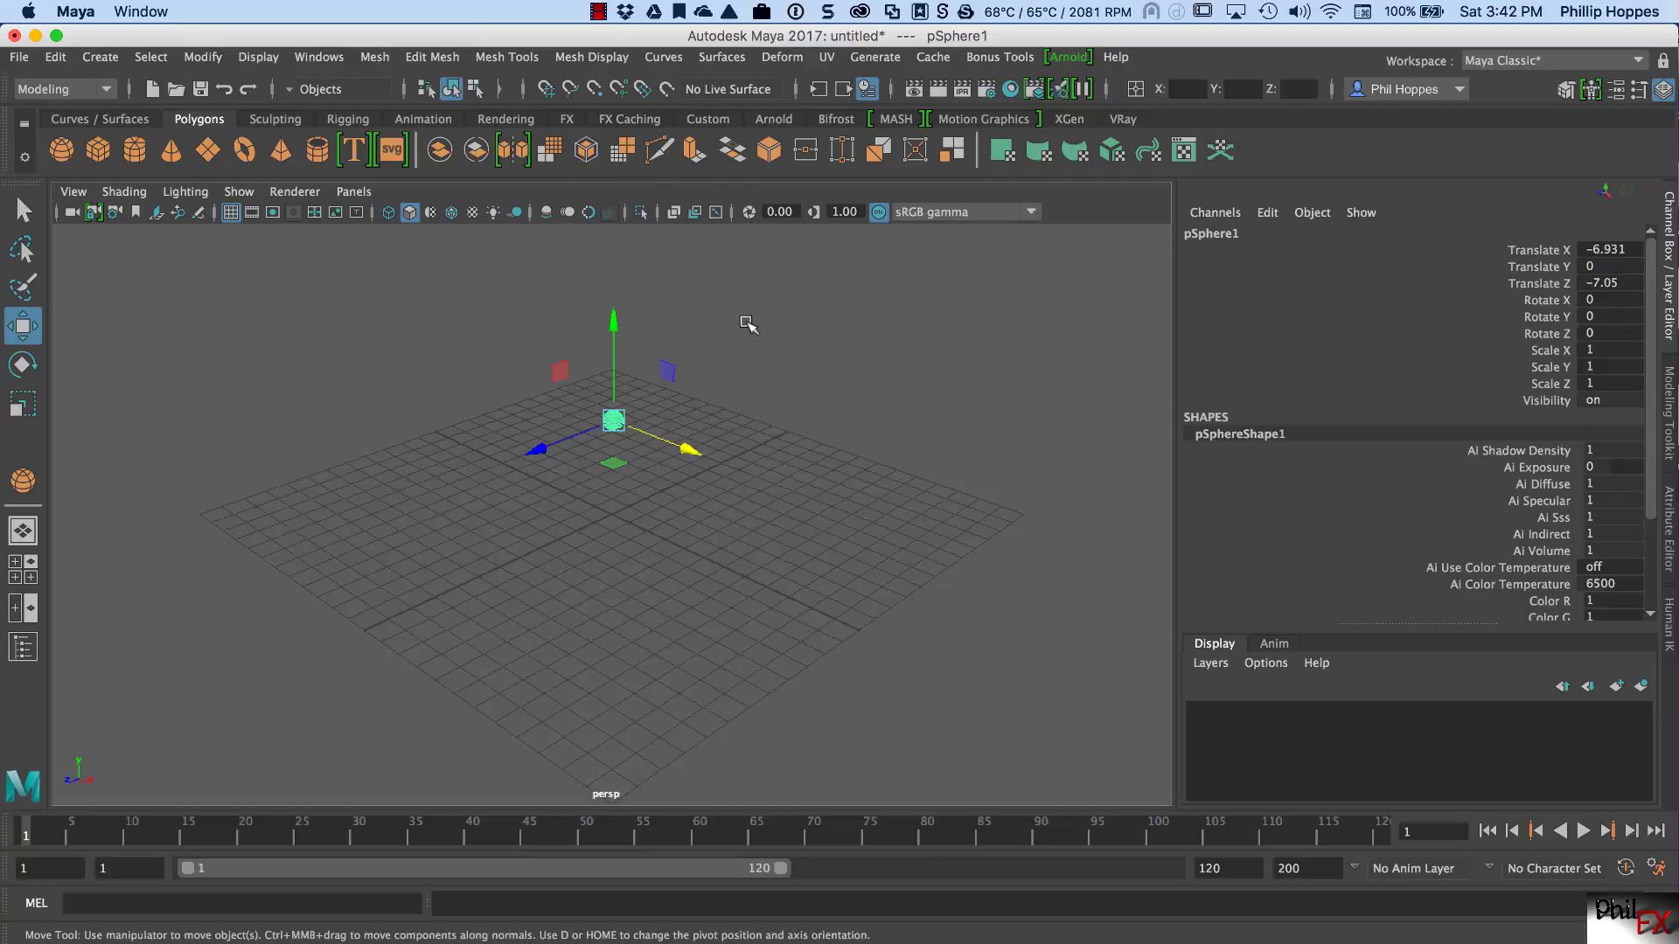
click(652, 494)
click(610, 424)
click(643, 500)
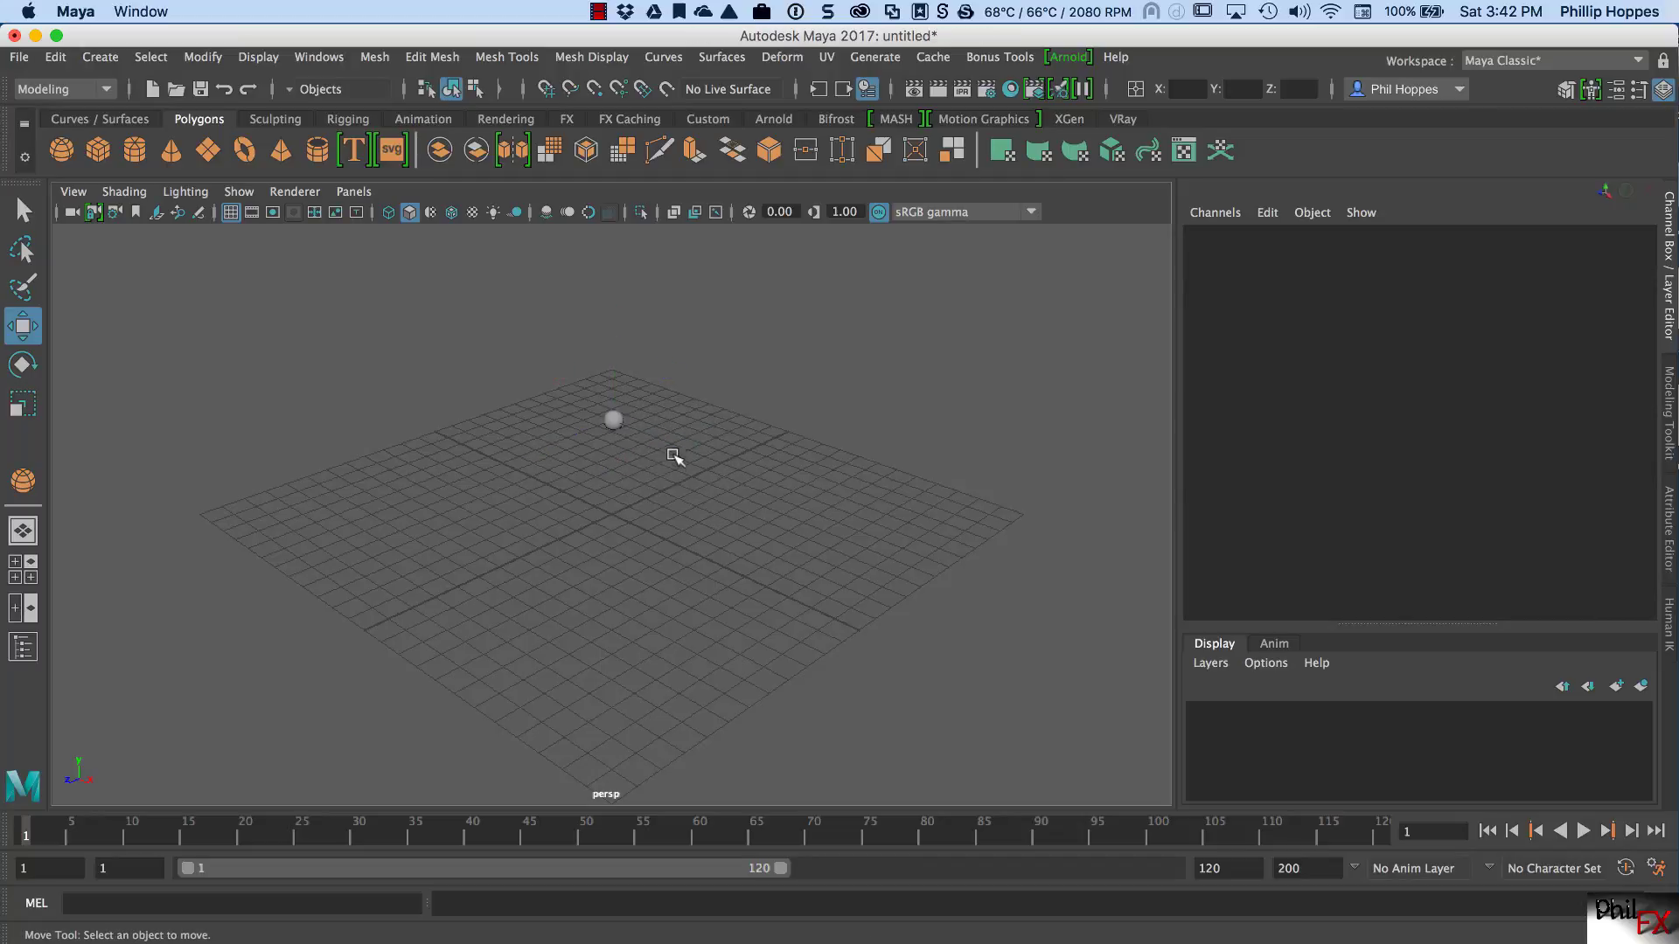
Step: Open the polygon sphere options and reset them to their default settings
click(92, 61)
mouse_move(175, 133)
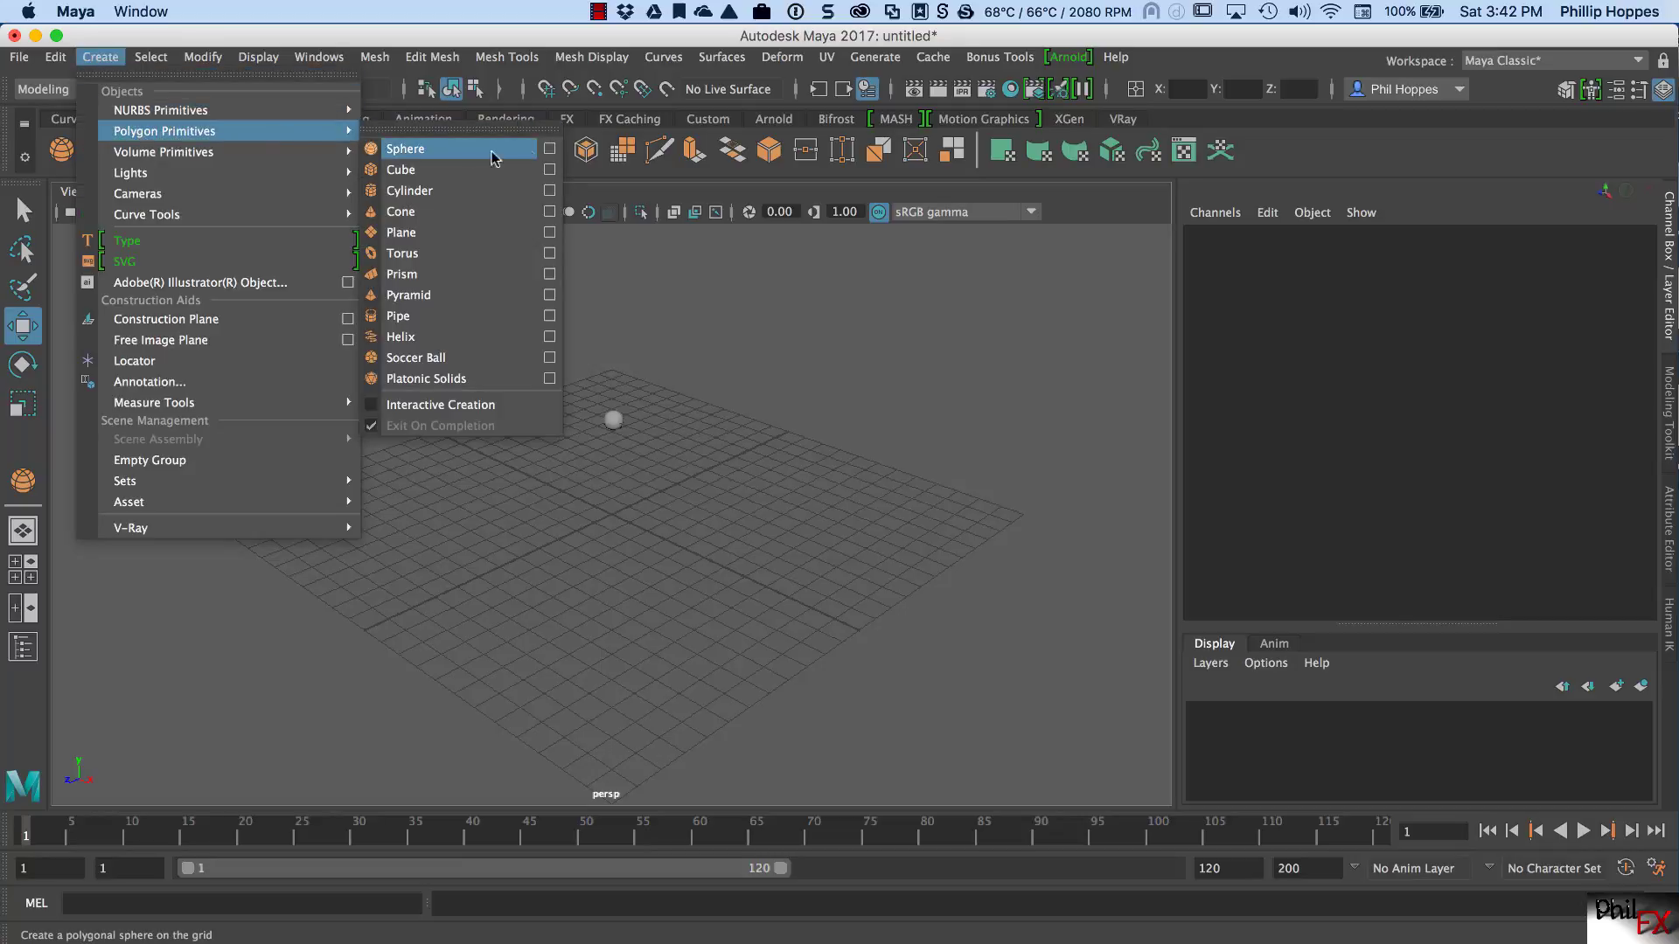
click(549, 148)
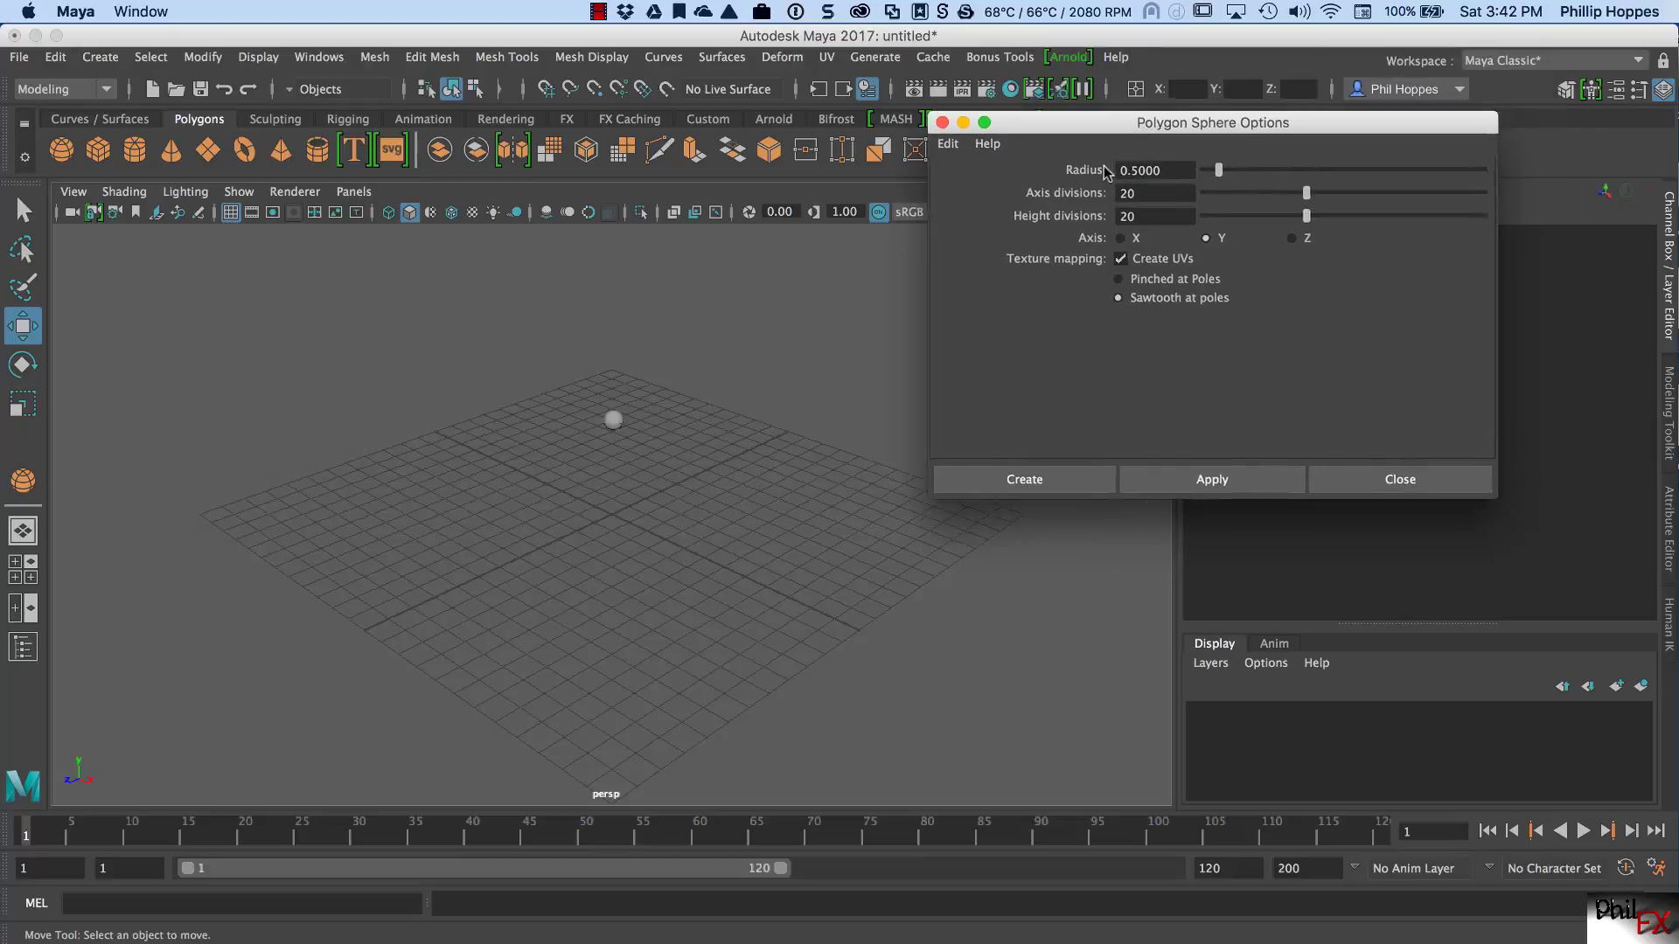
click(667, 254)
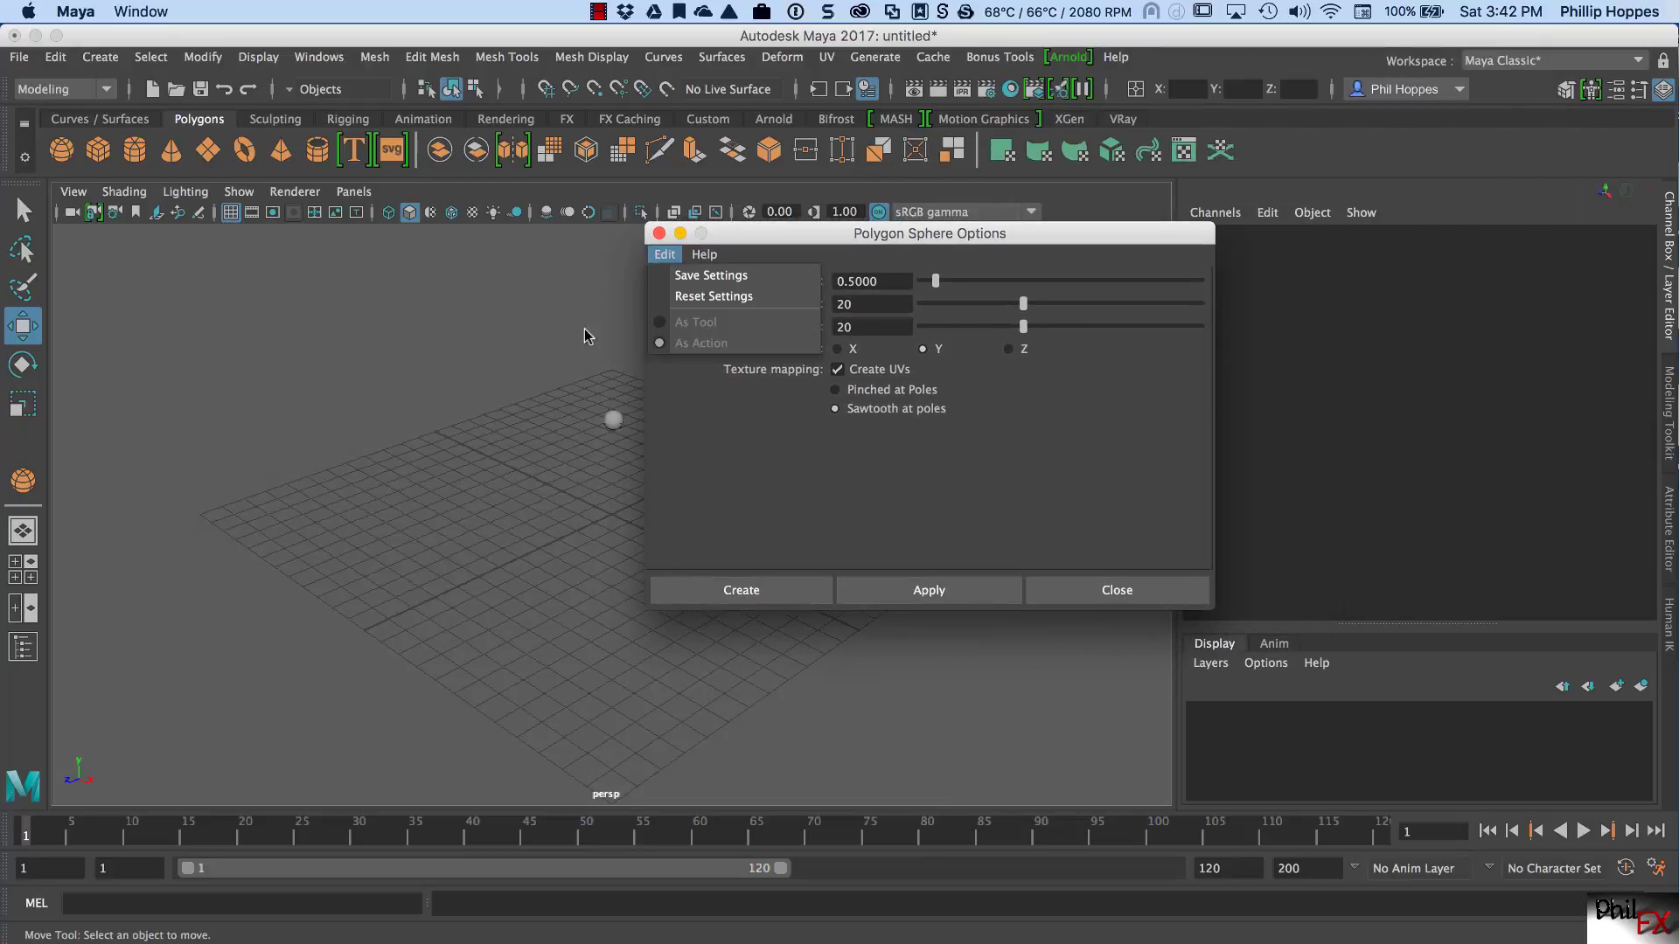
click(713, 299)
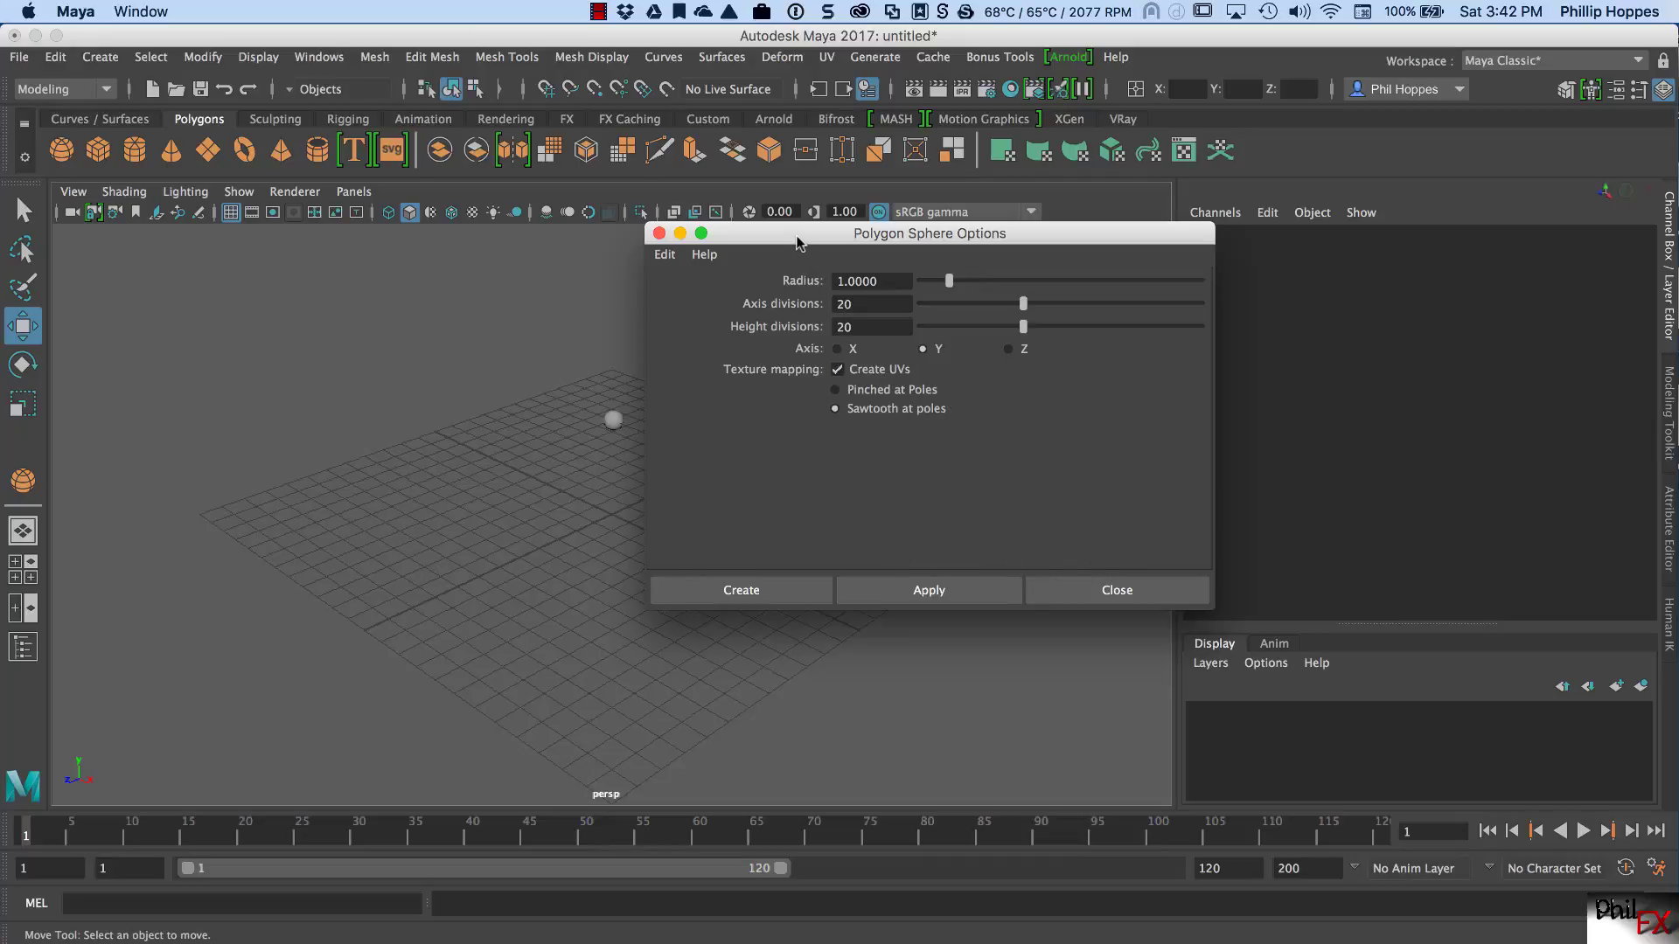
Step: Reposition the sphere options window, reset its settings once more, and close it without creating a sphere
drag(798, 242, 751, 261)
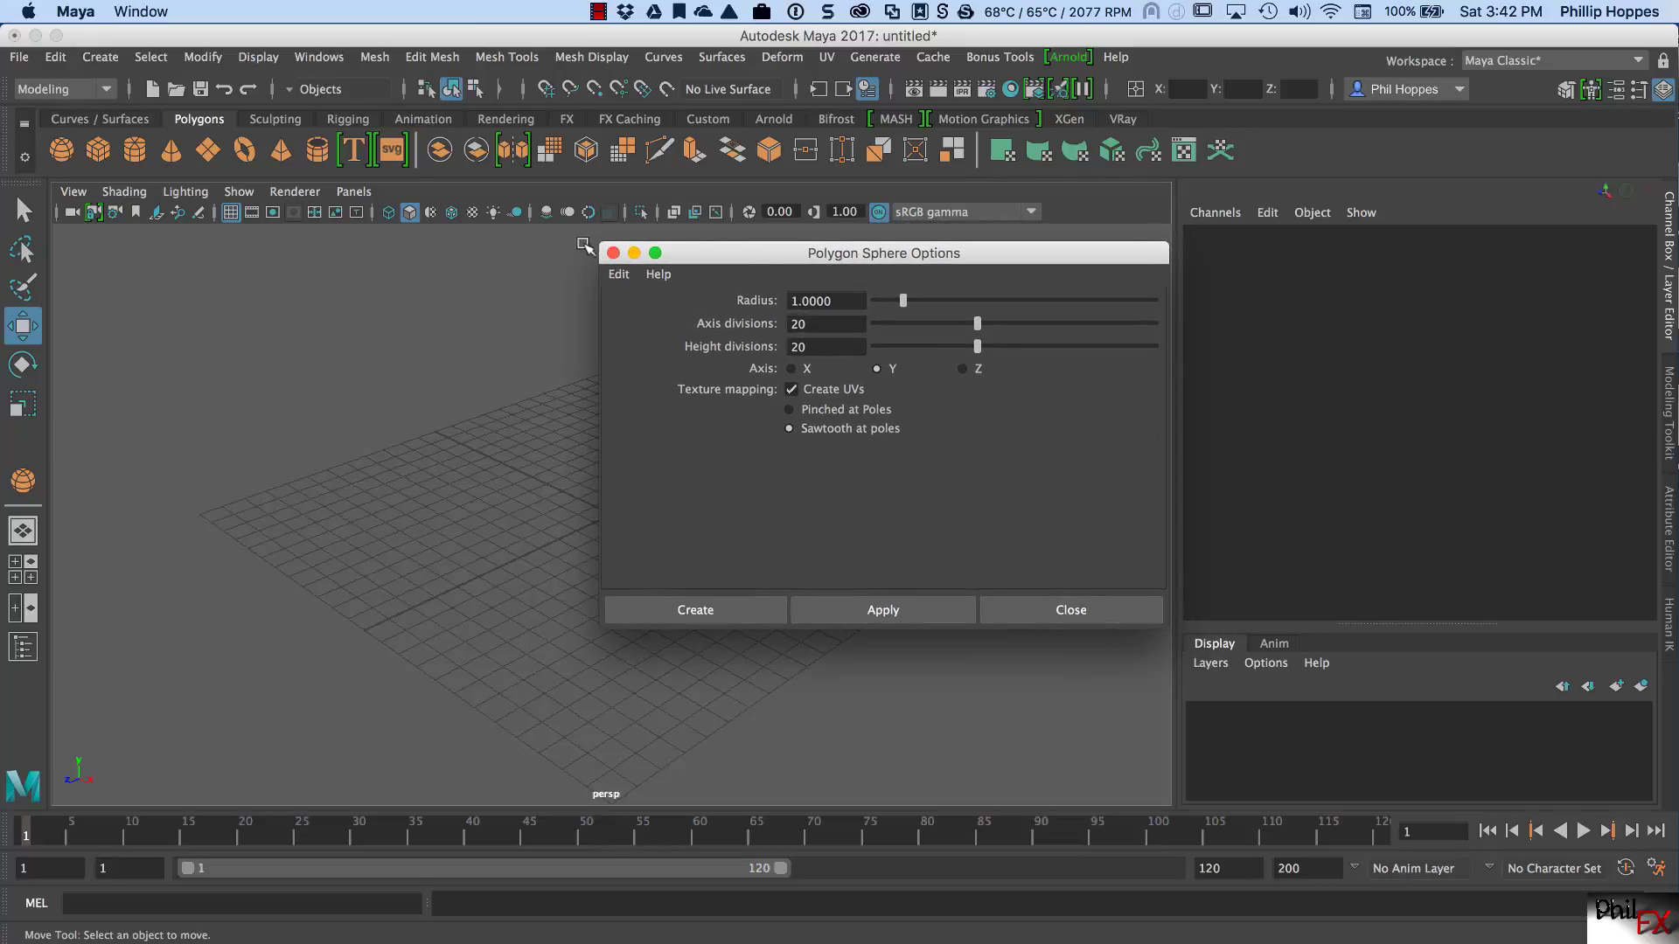
click(619, 274)
click(643, 315)
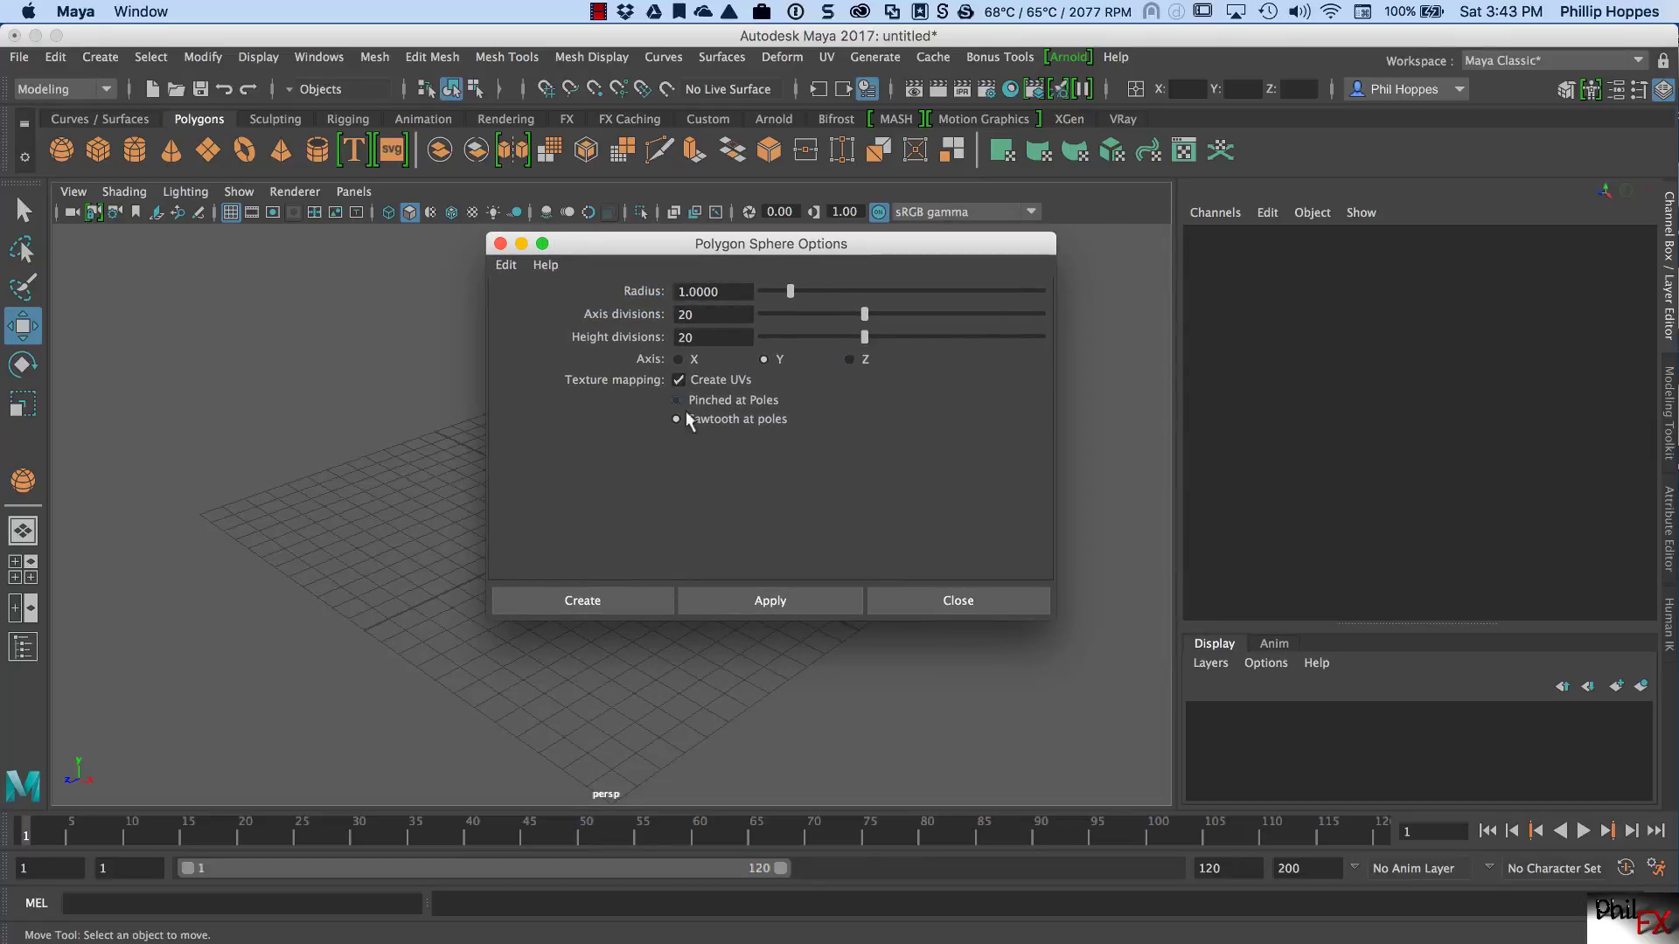
drag(674, 242, 640, 263)
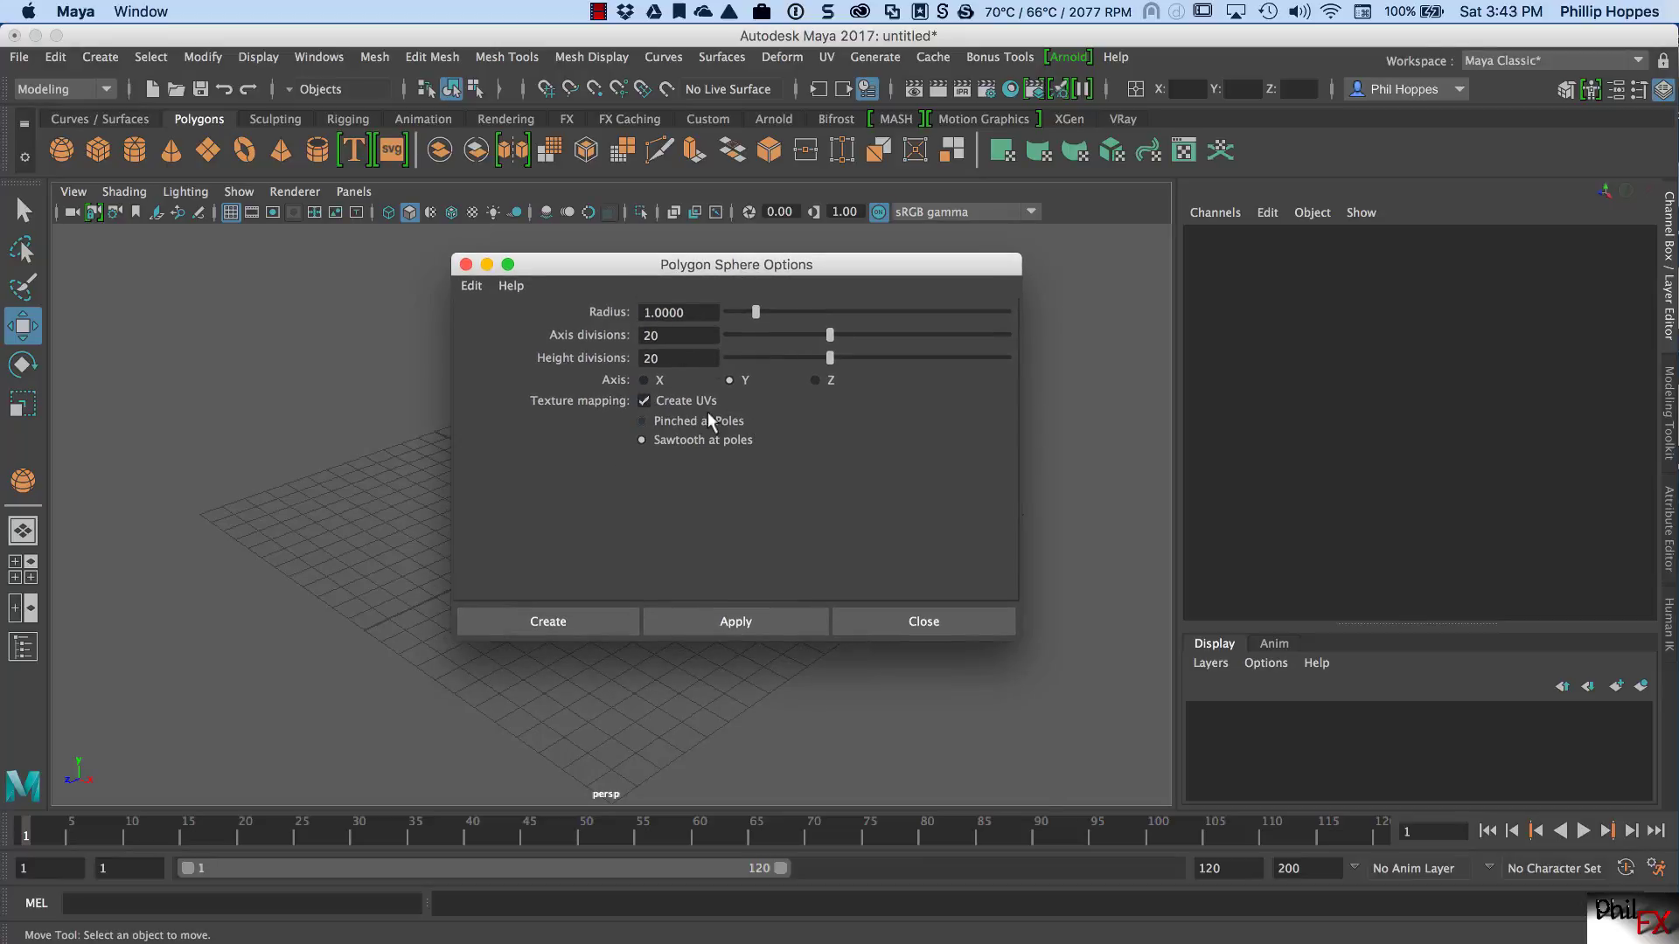
drag(701, 267, 606, 271)
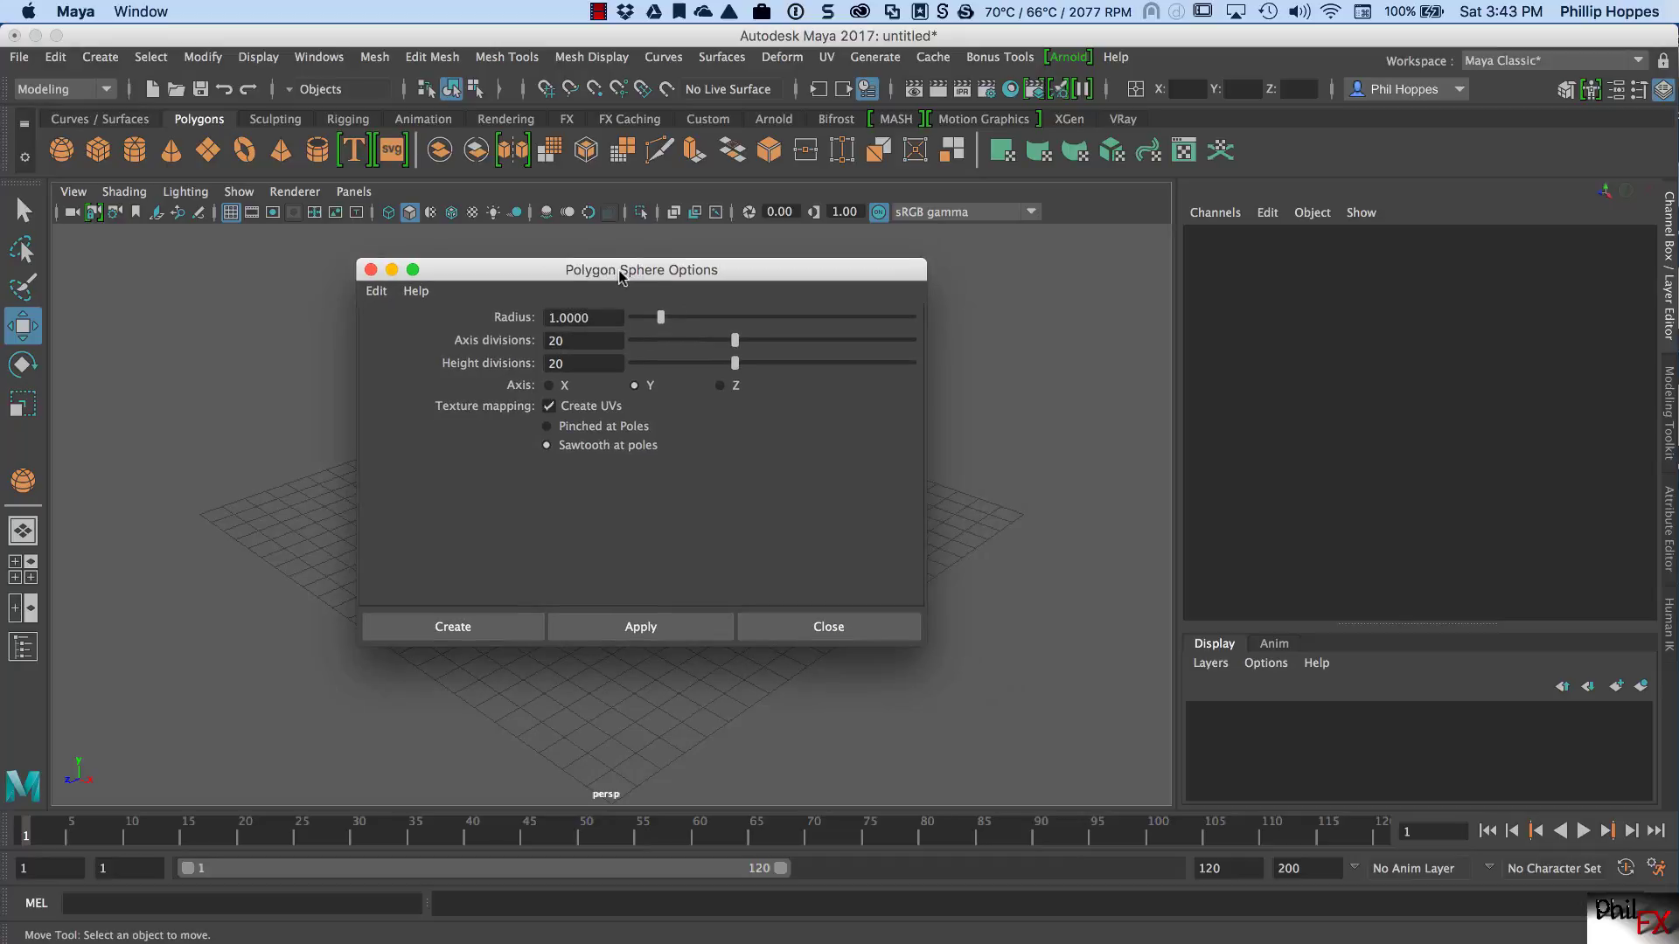
click(375, 292)
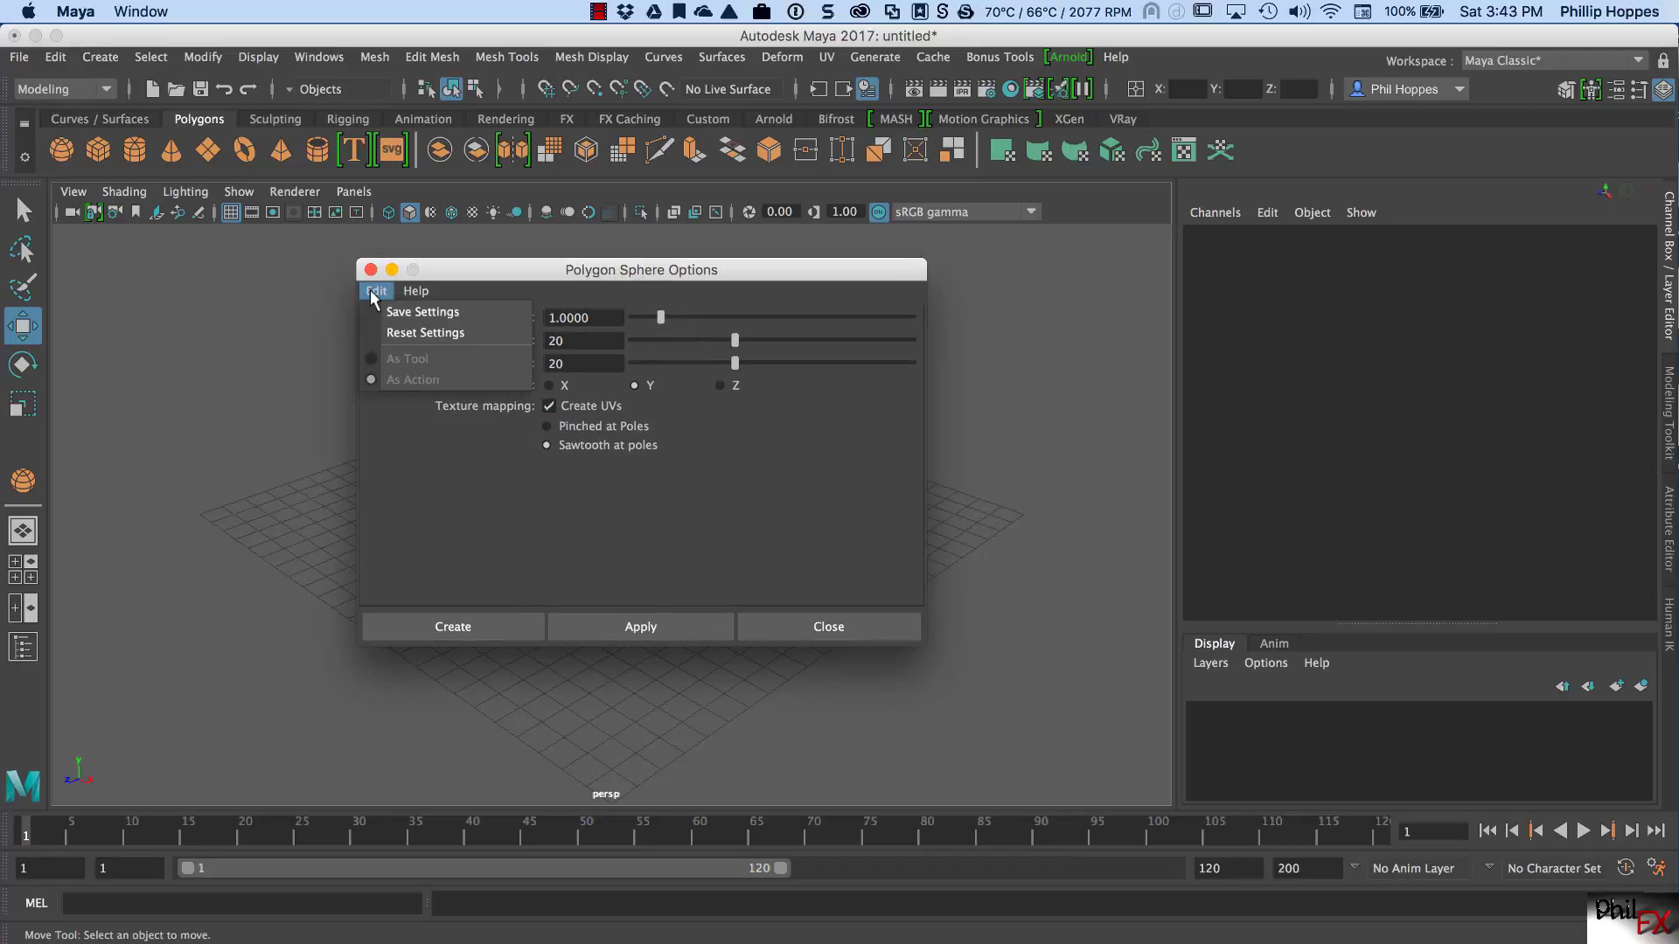
click(435, 332)
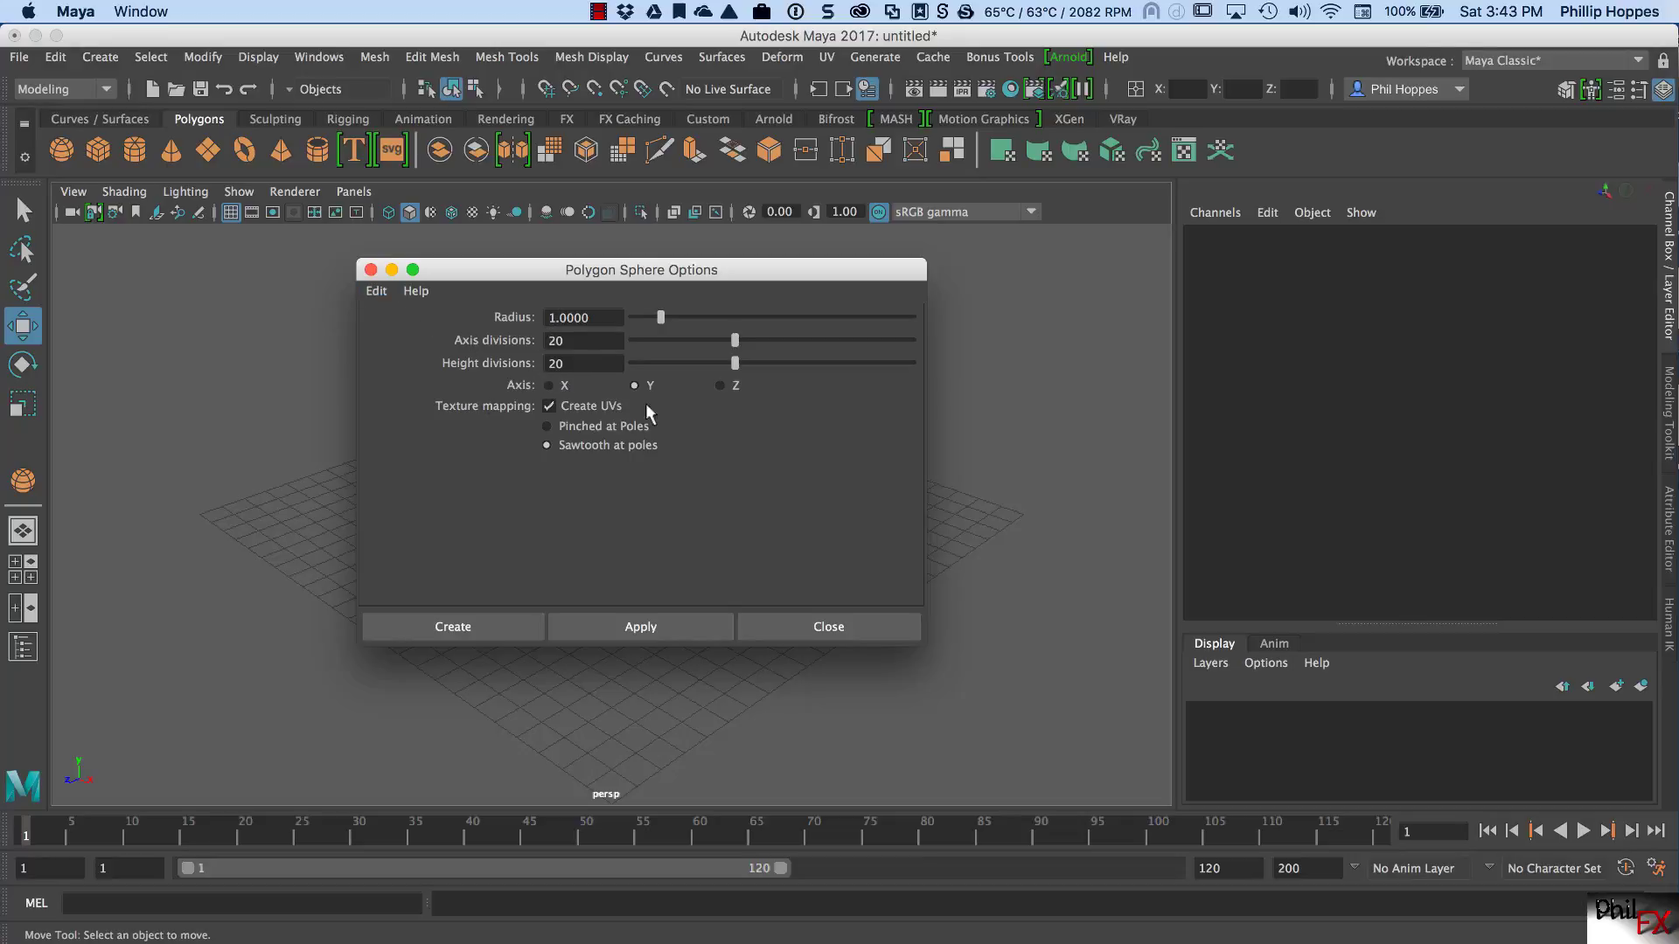
click(376, 291)
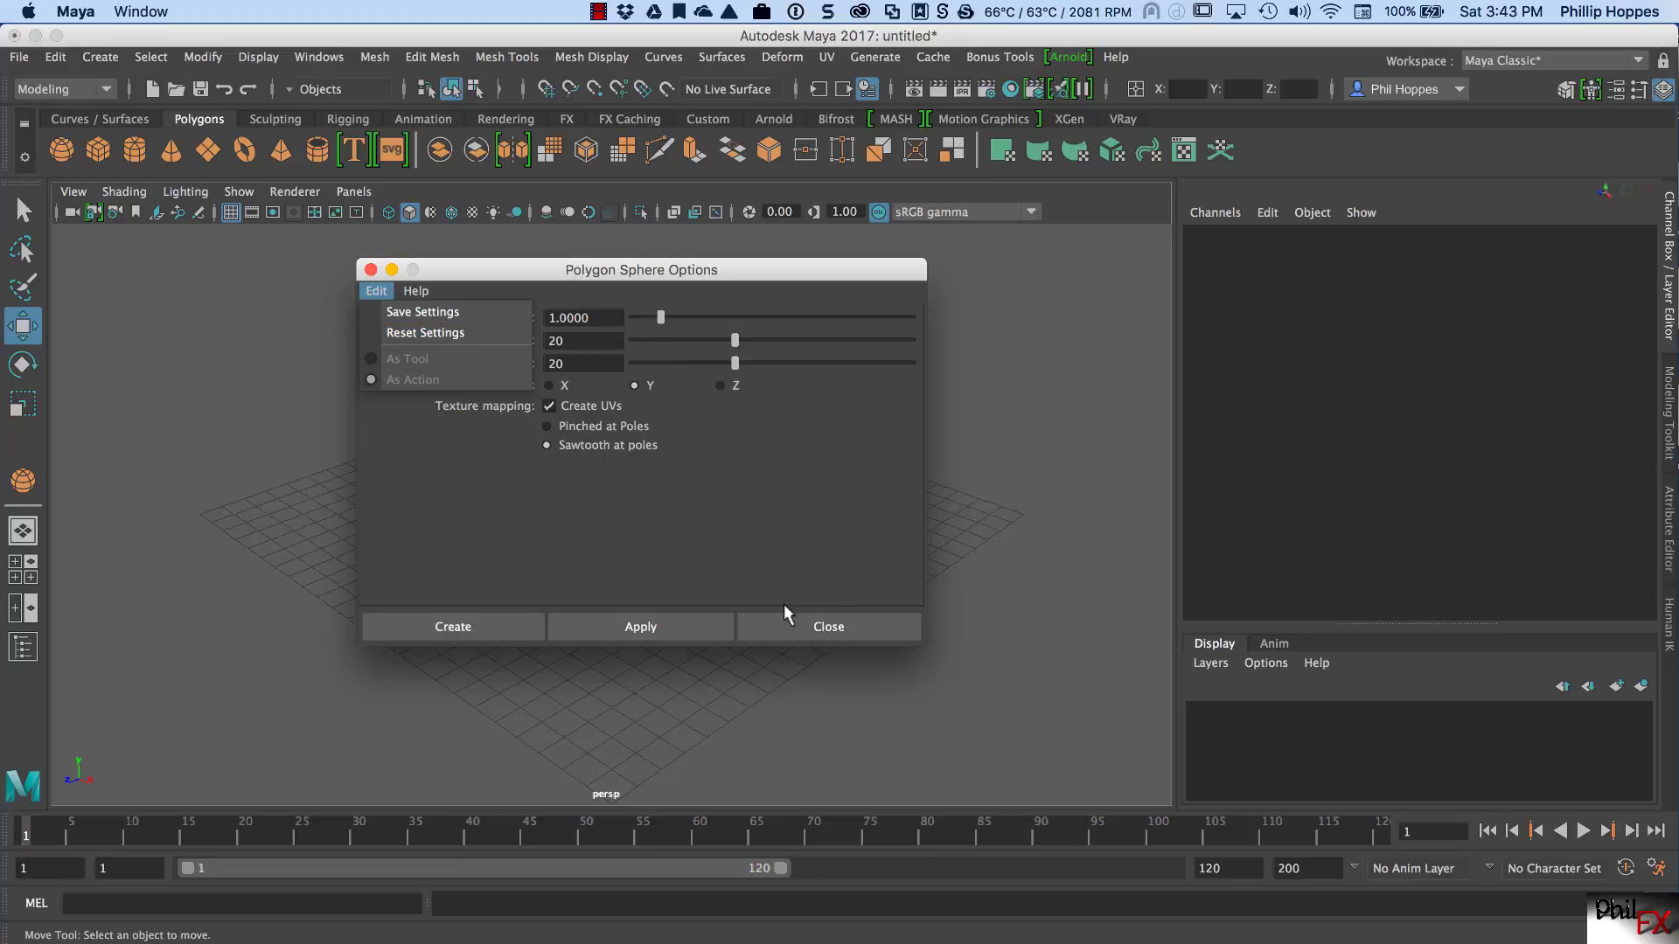
click(837, 628)
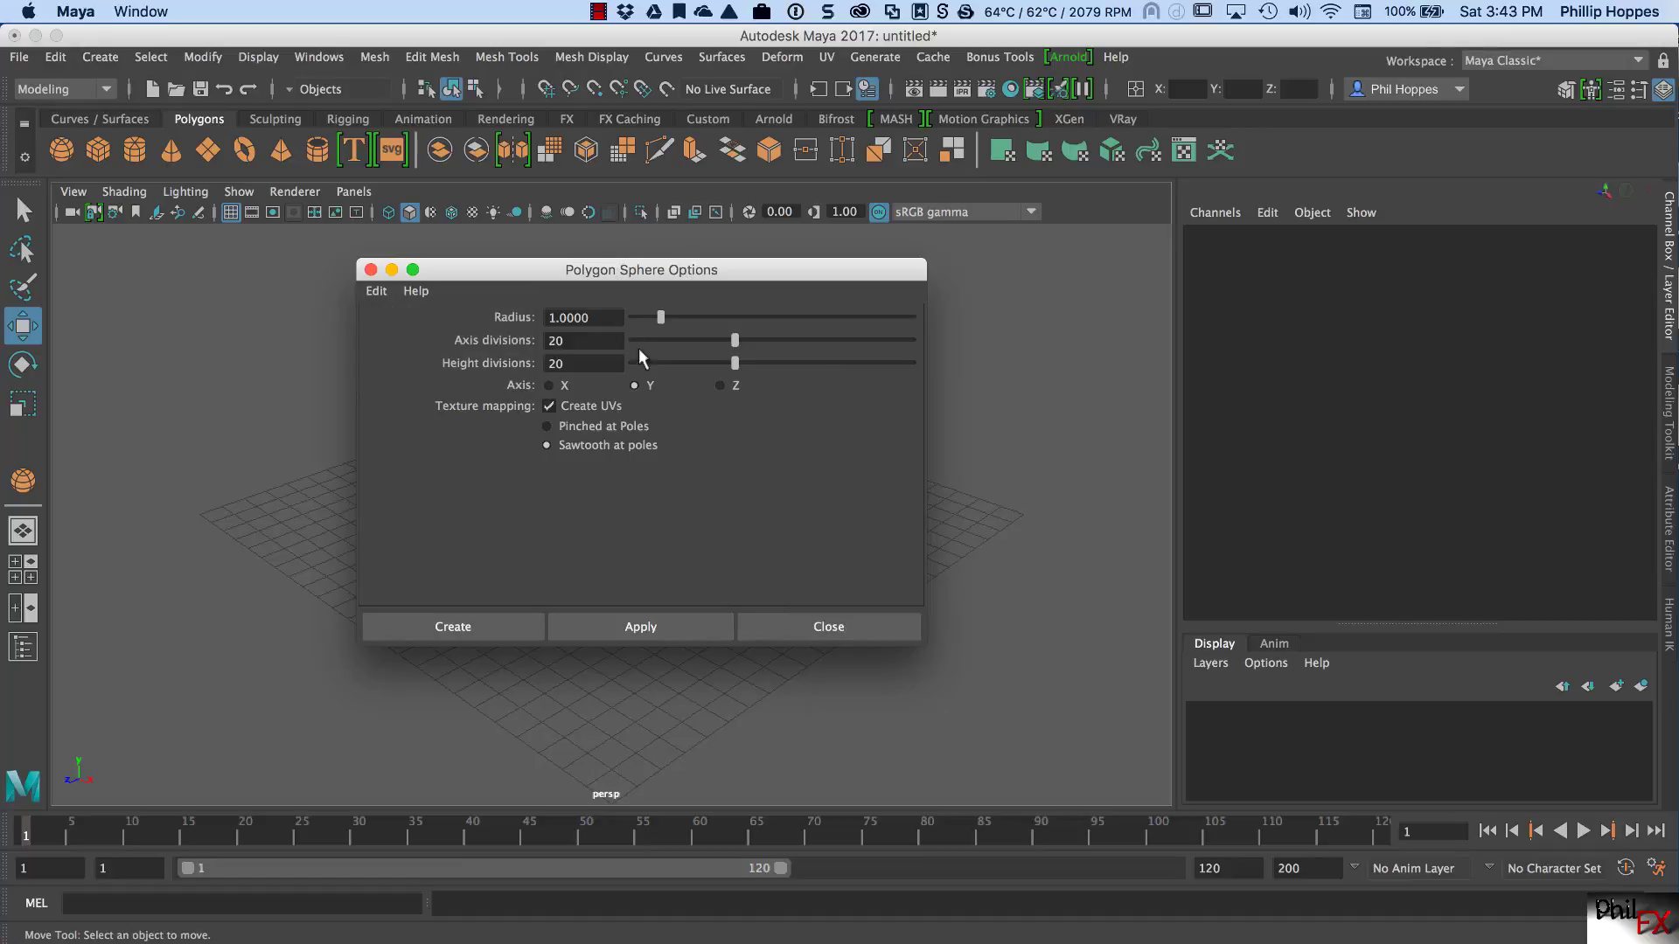
click(804, 628)
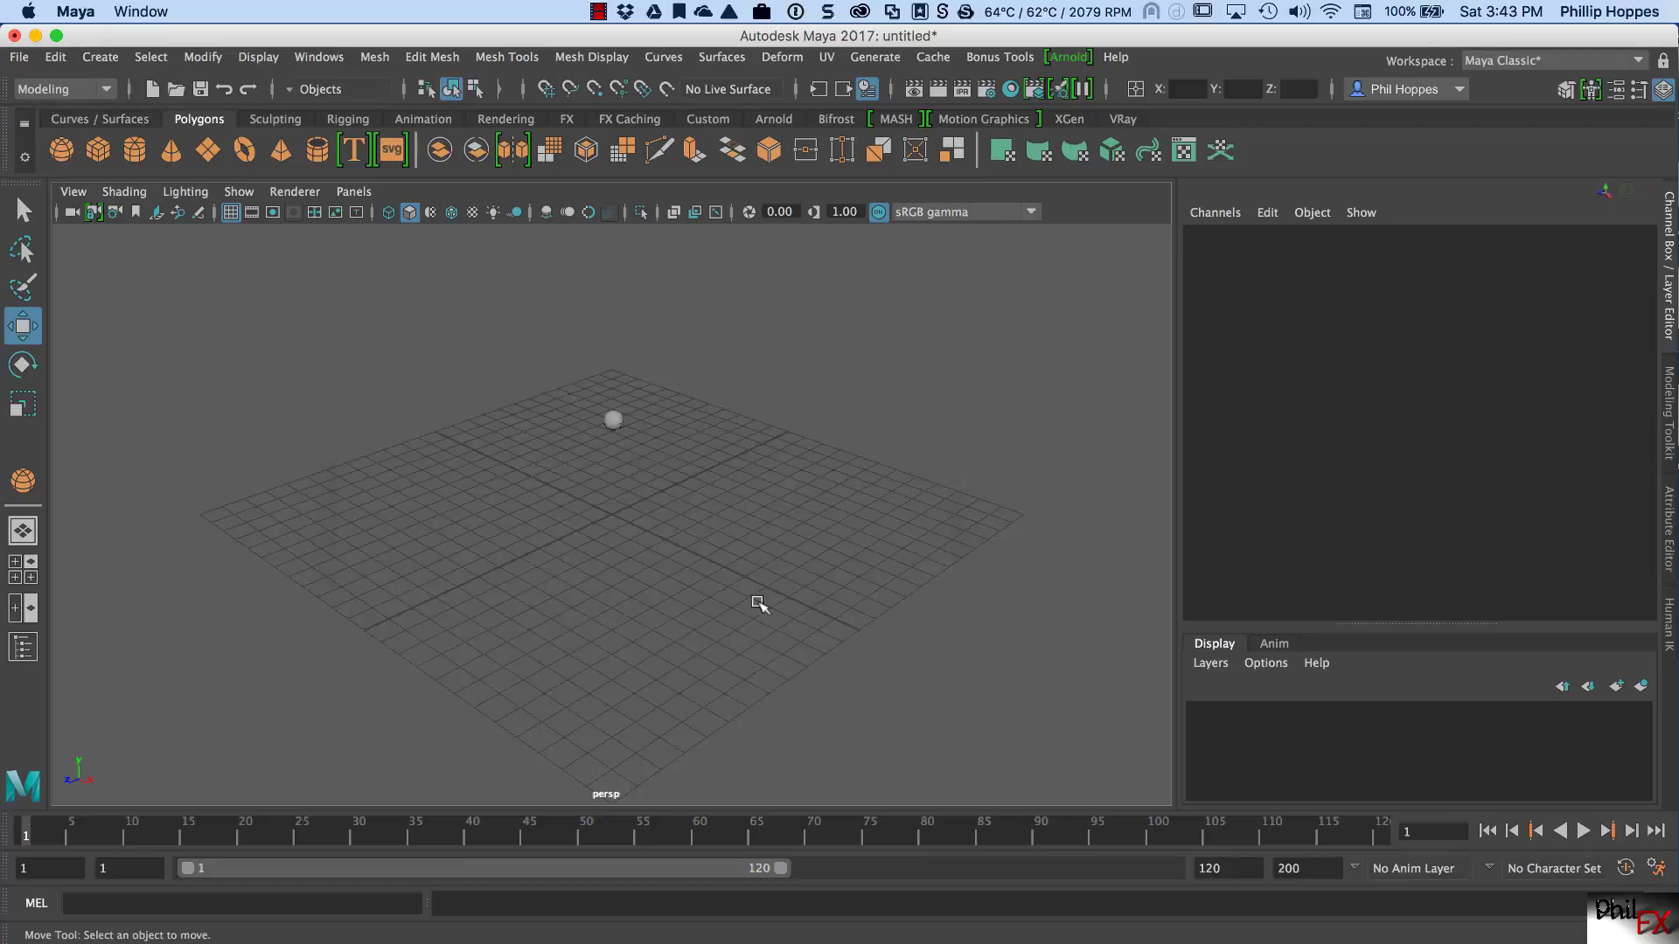
Step: Open the mesh Extrude options, reposition the window, and resize it to be taller
click(374, 57)
mouse_move(417, 65)
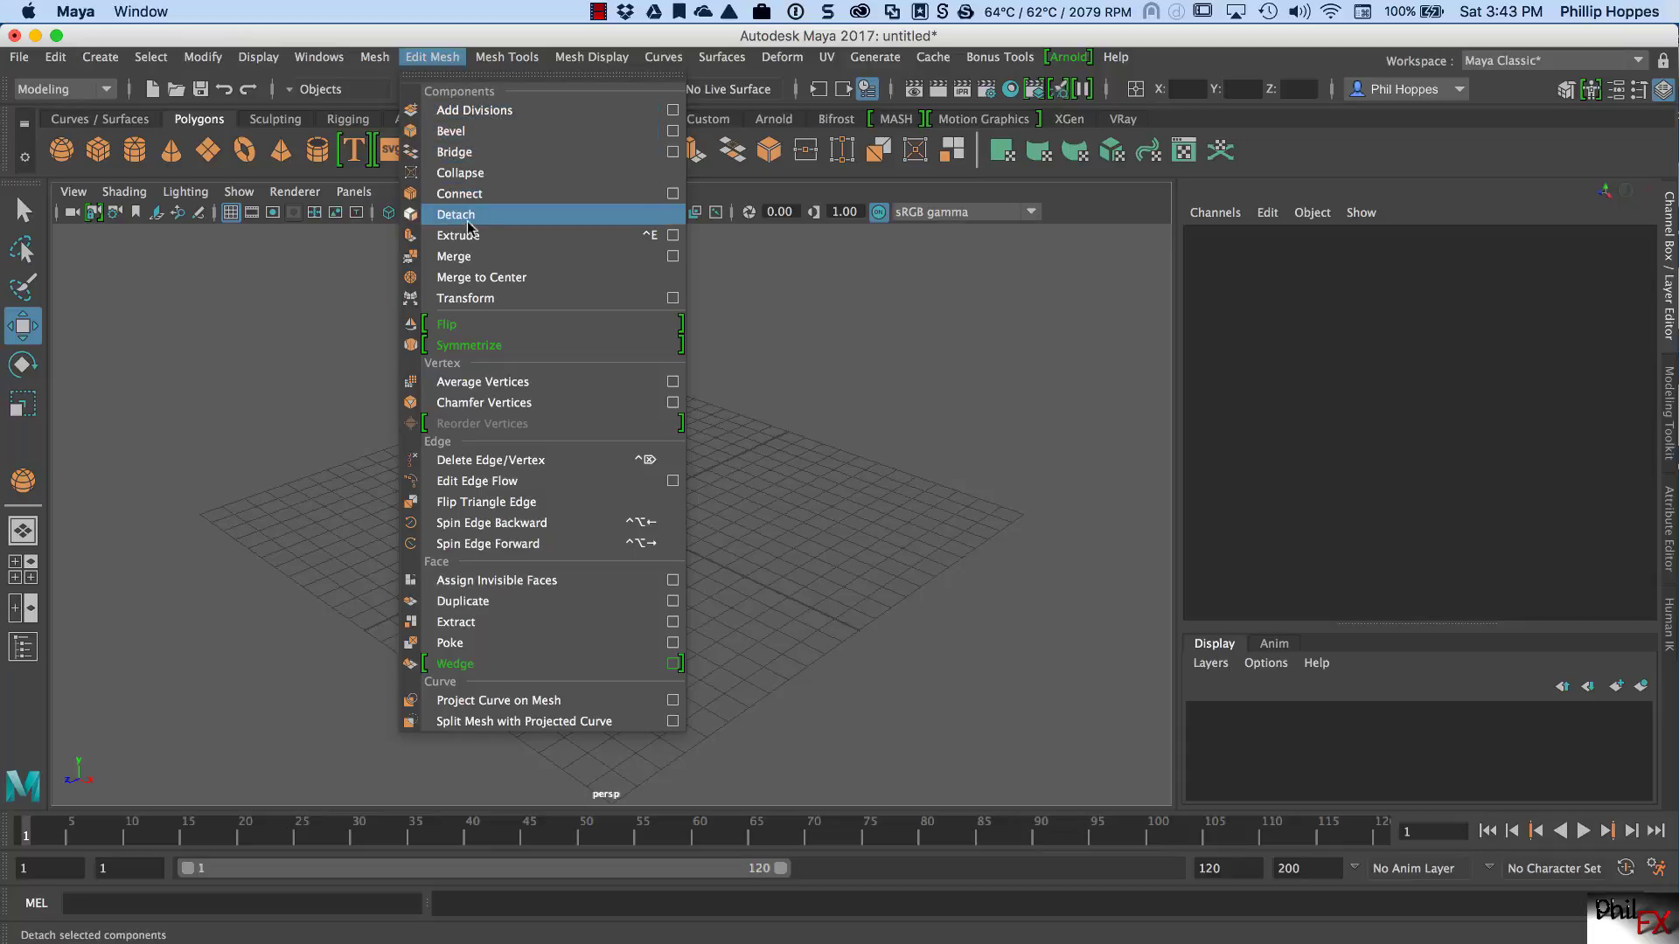
click(672, 236)
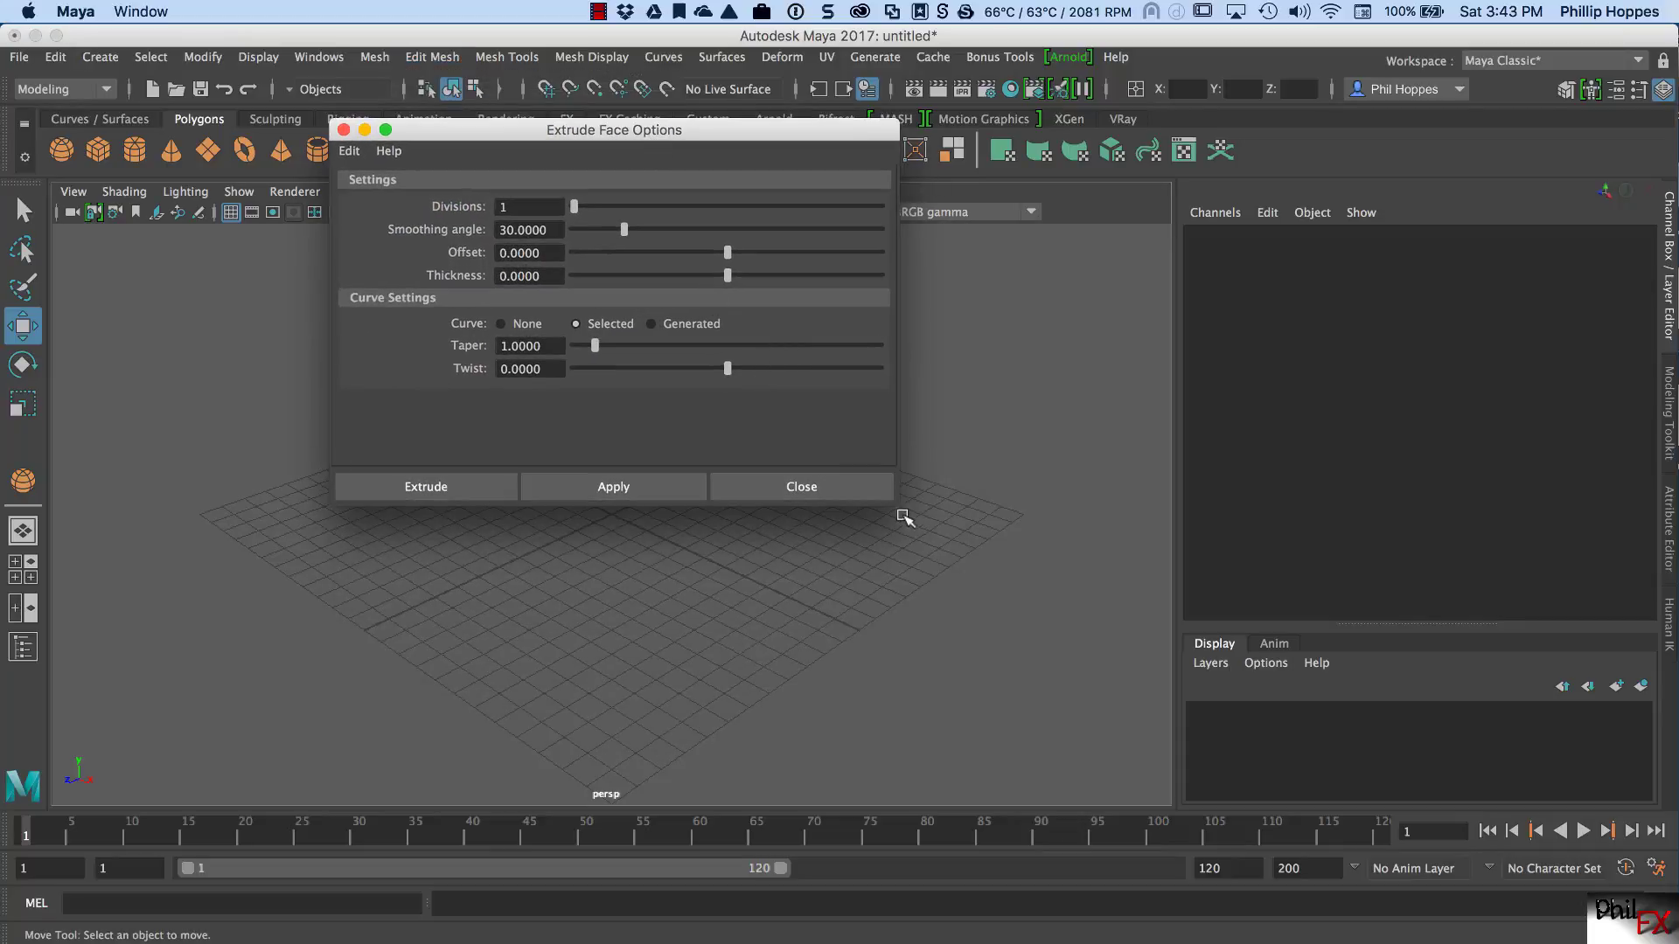
drag(897, 504, 959, 491)
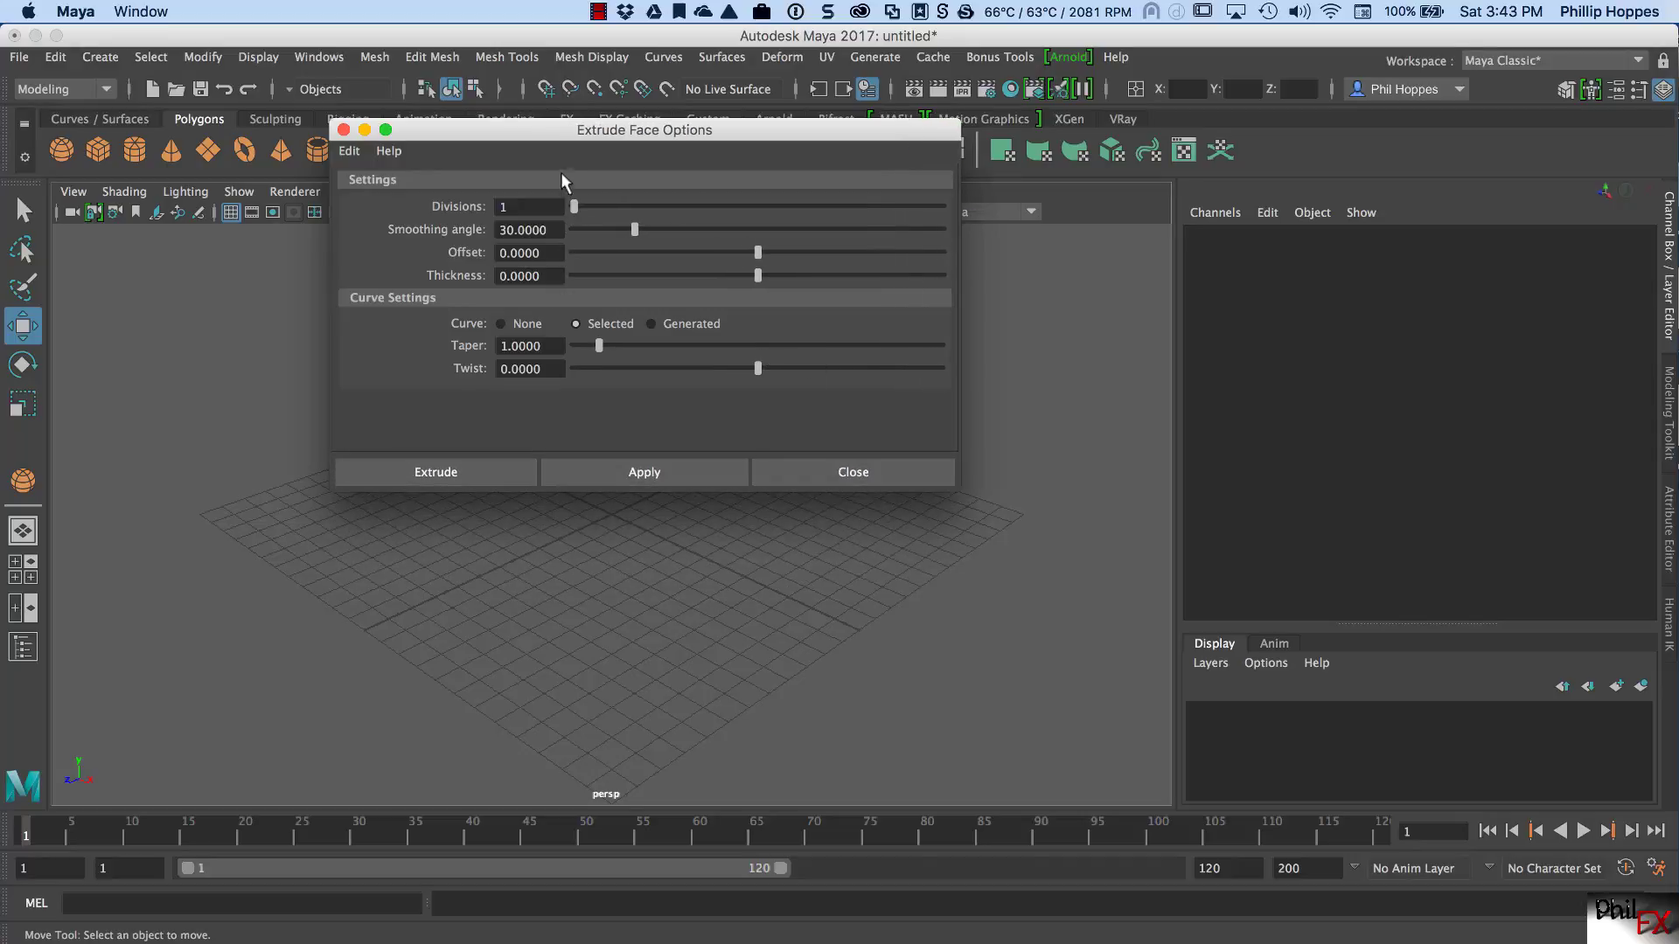
drag(539, 130, 558, 100)
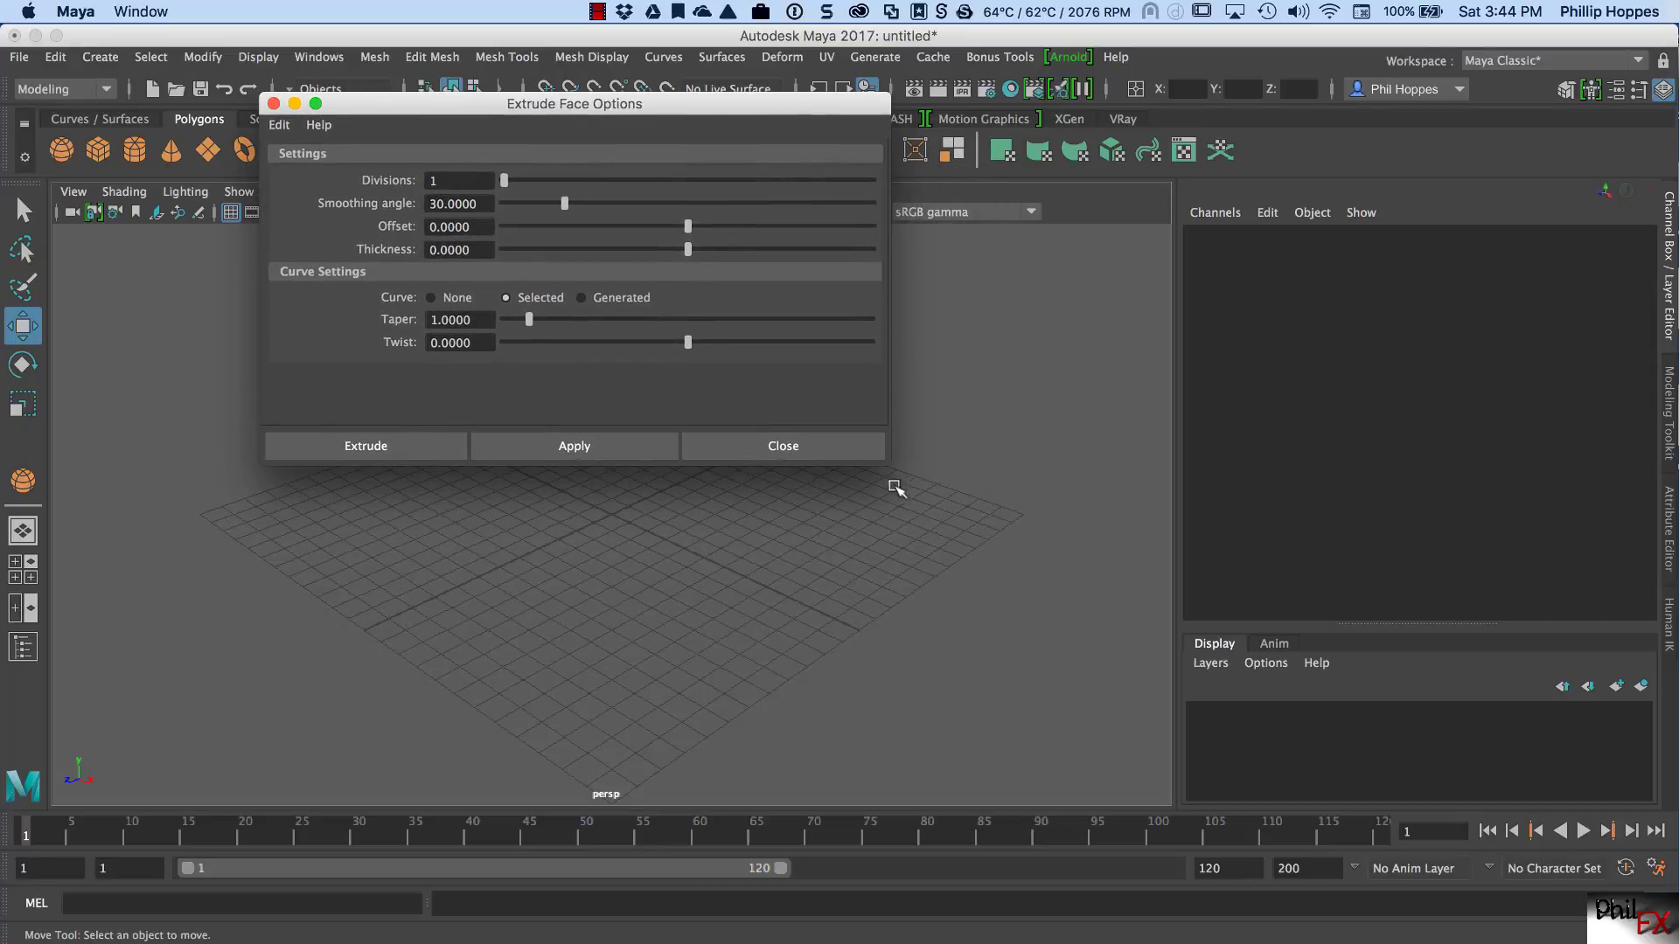
drag(880, 471, 903, 749)
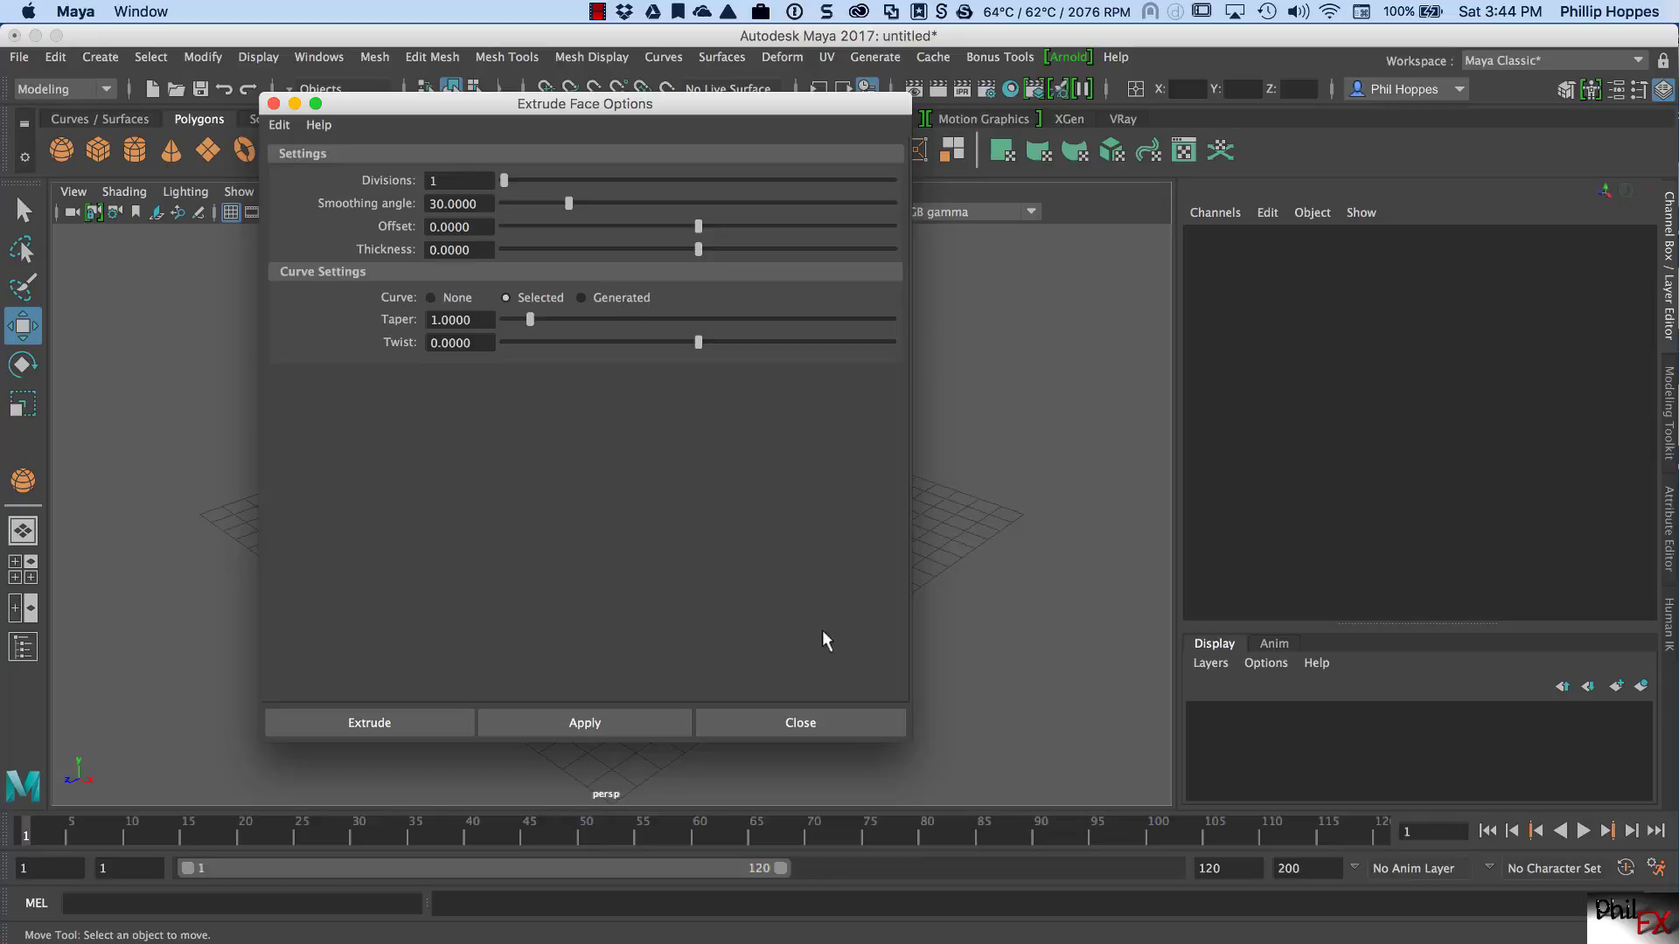
drag(719, 743, 714, 672)
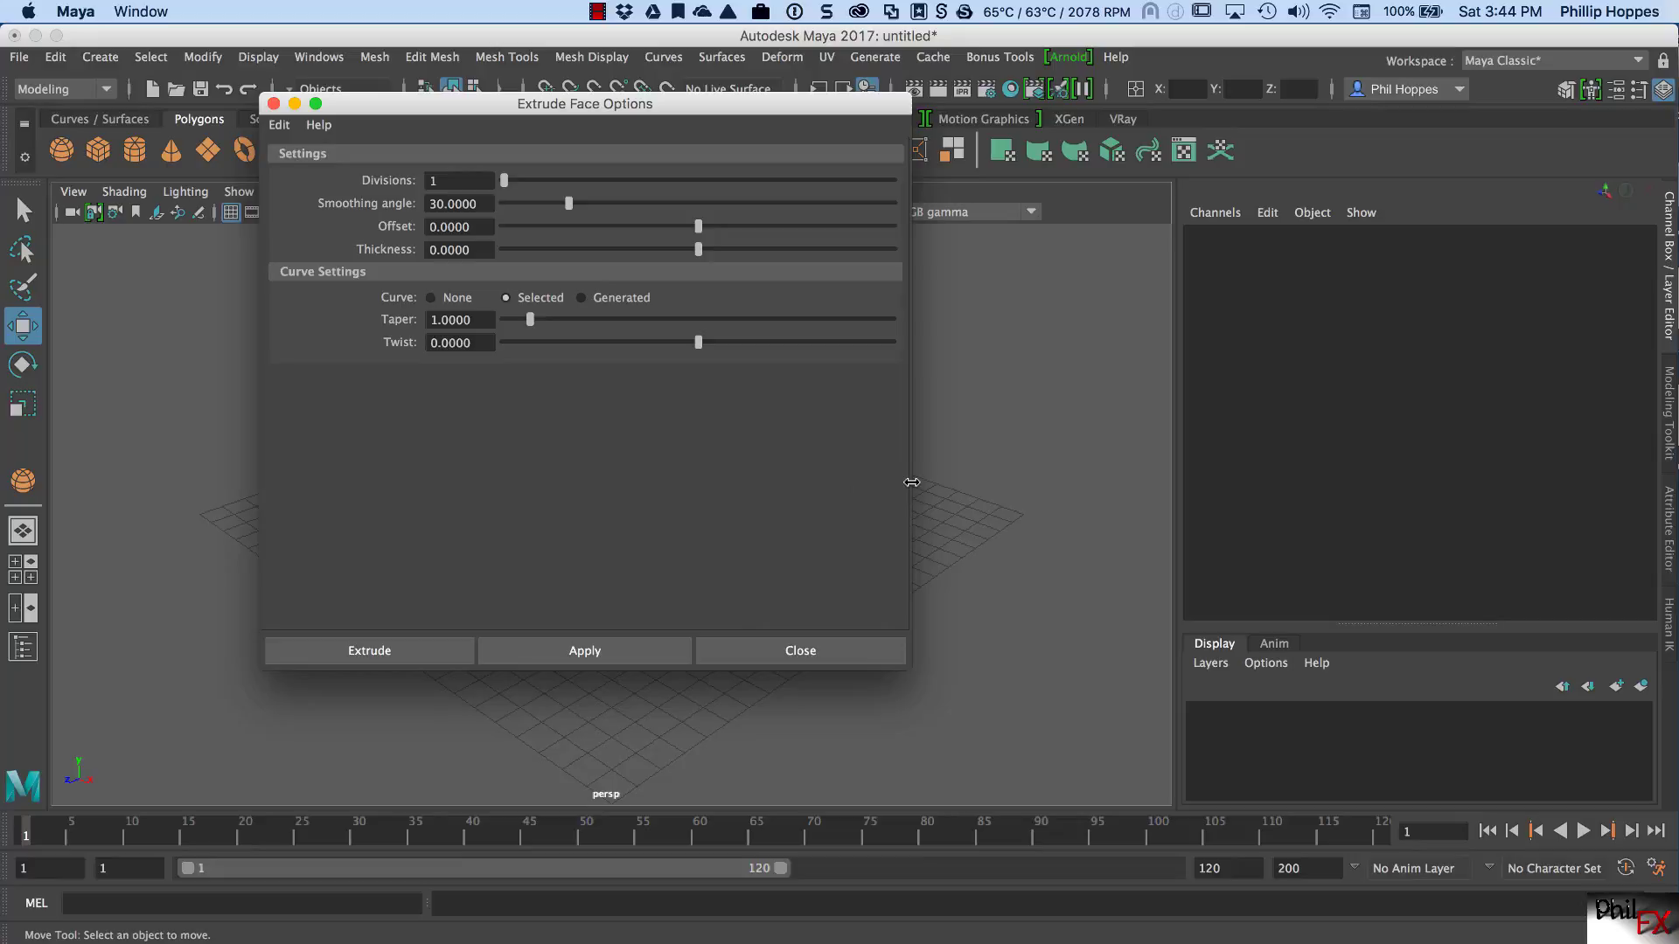
drag(911, 482, 868, 482)
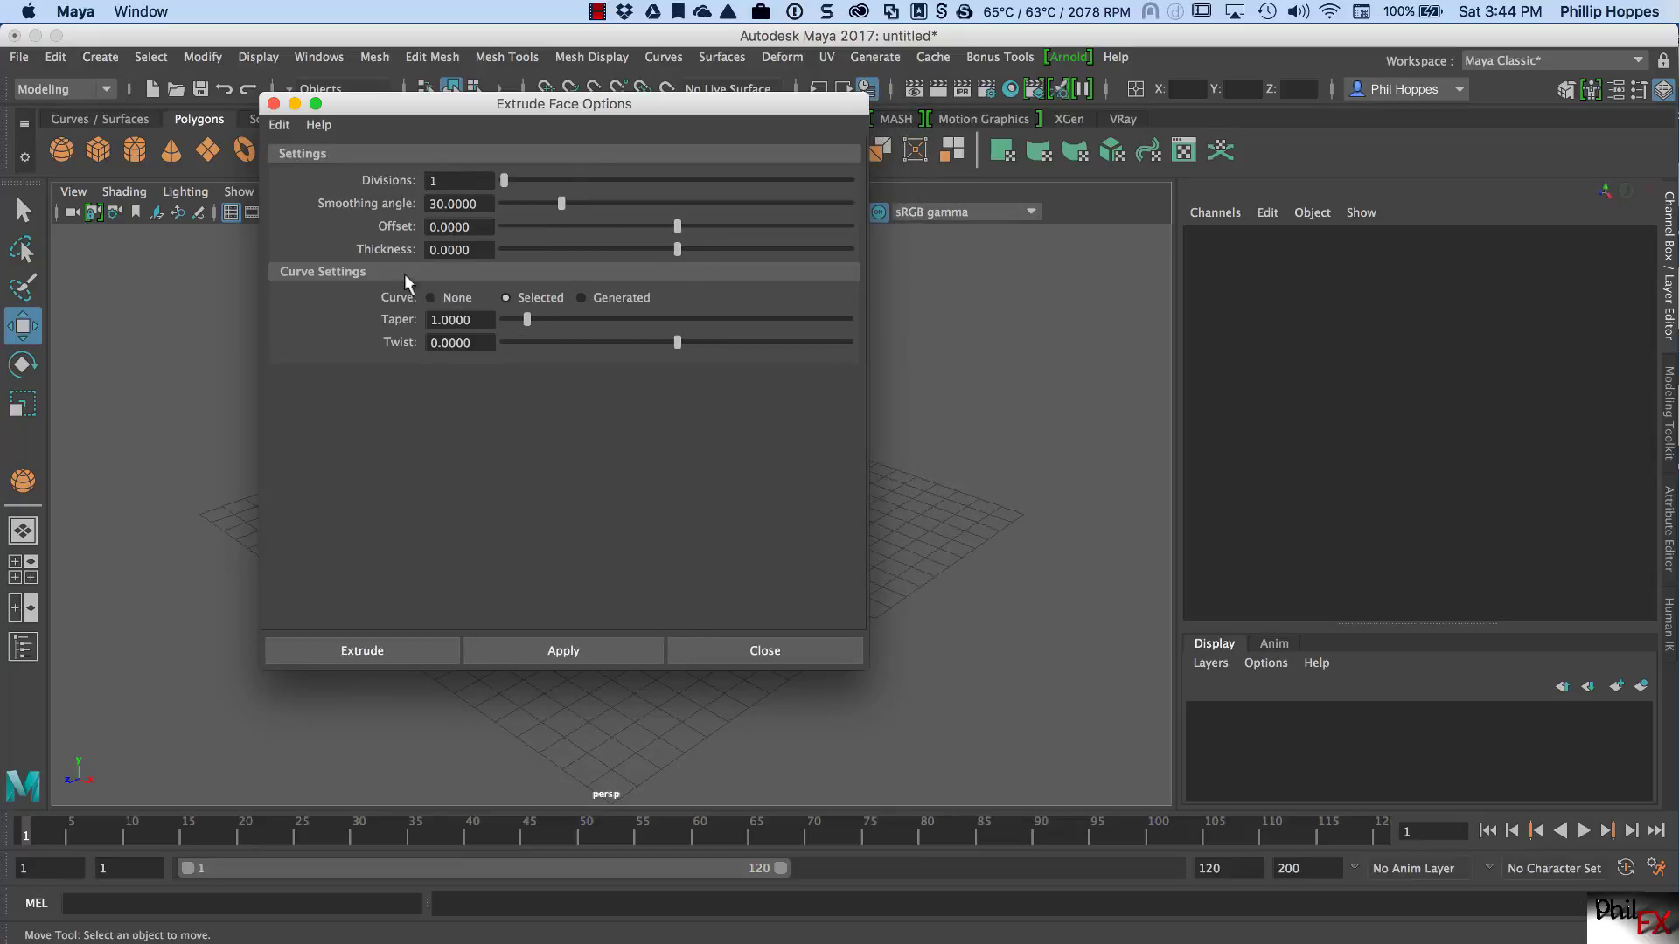
Step: Show the save and reset commands of the Extrude options, and close the window without extruding
click(279, 125)
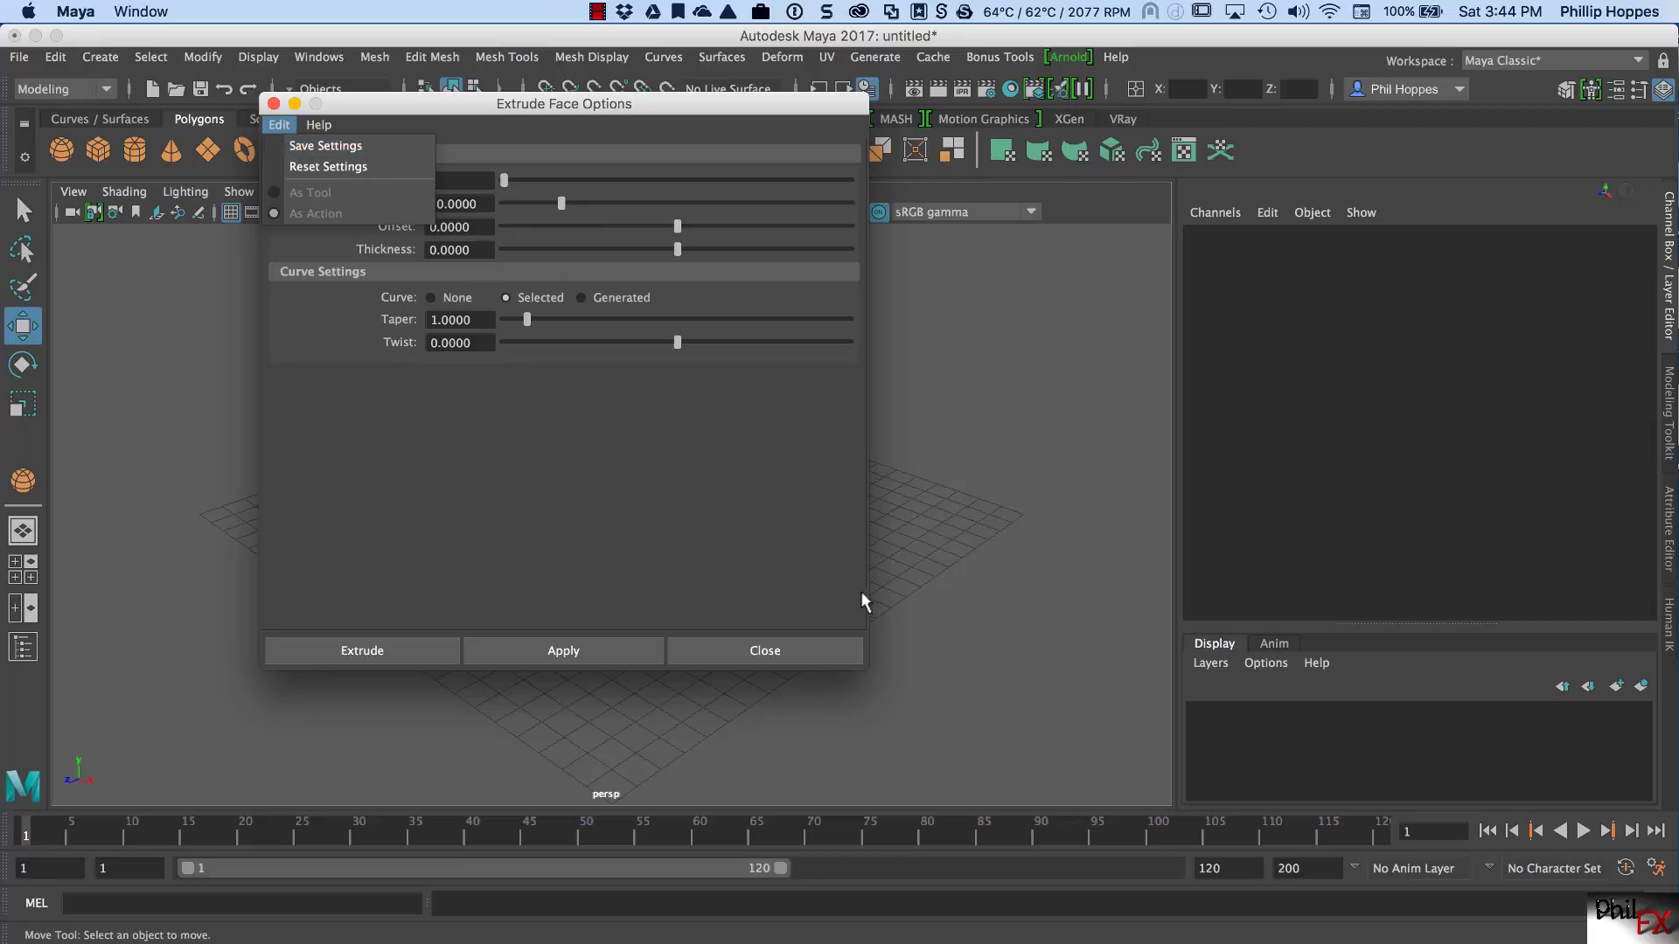
click(810, 651)
click(789, 648)
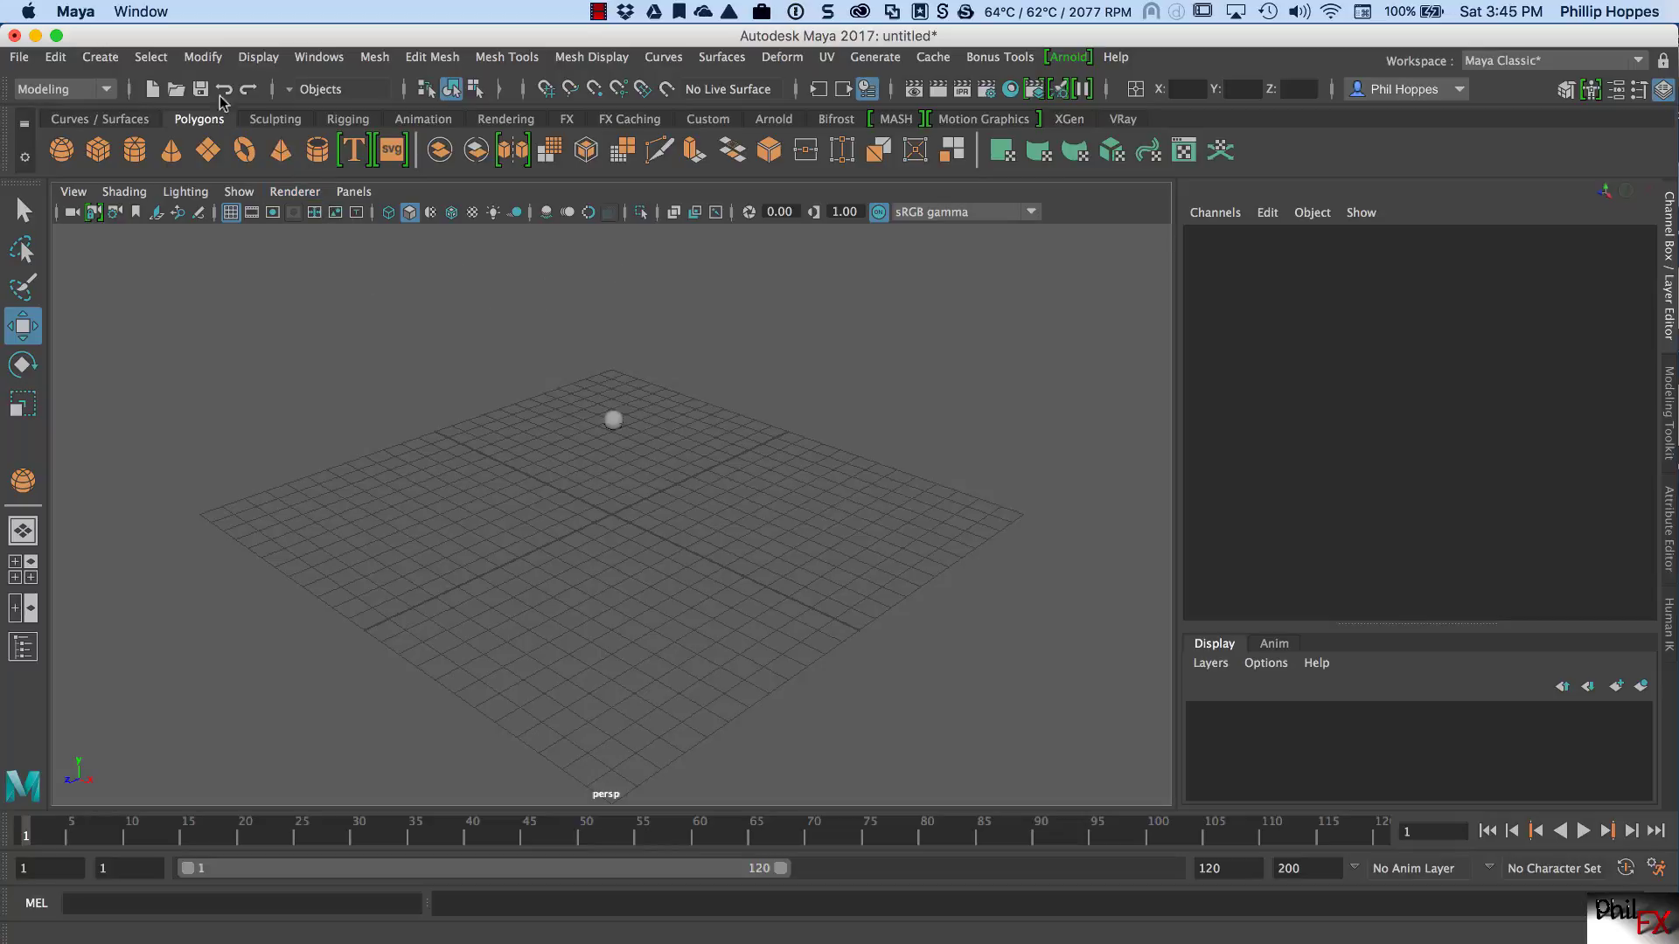
Step: Examine the Create commands for features highlighted as new in this release, without running any of them
click(151, 58)
mouse_move(114, 61)
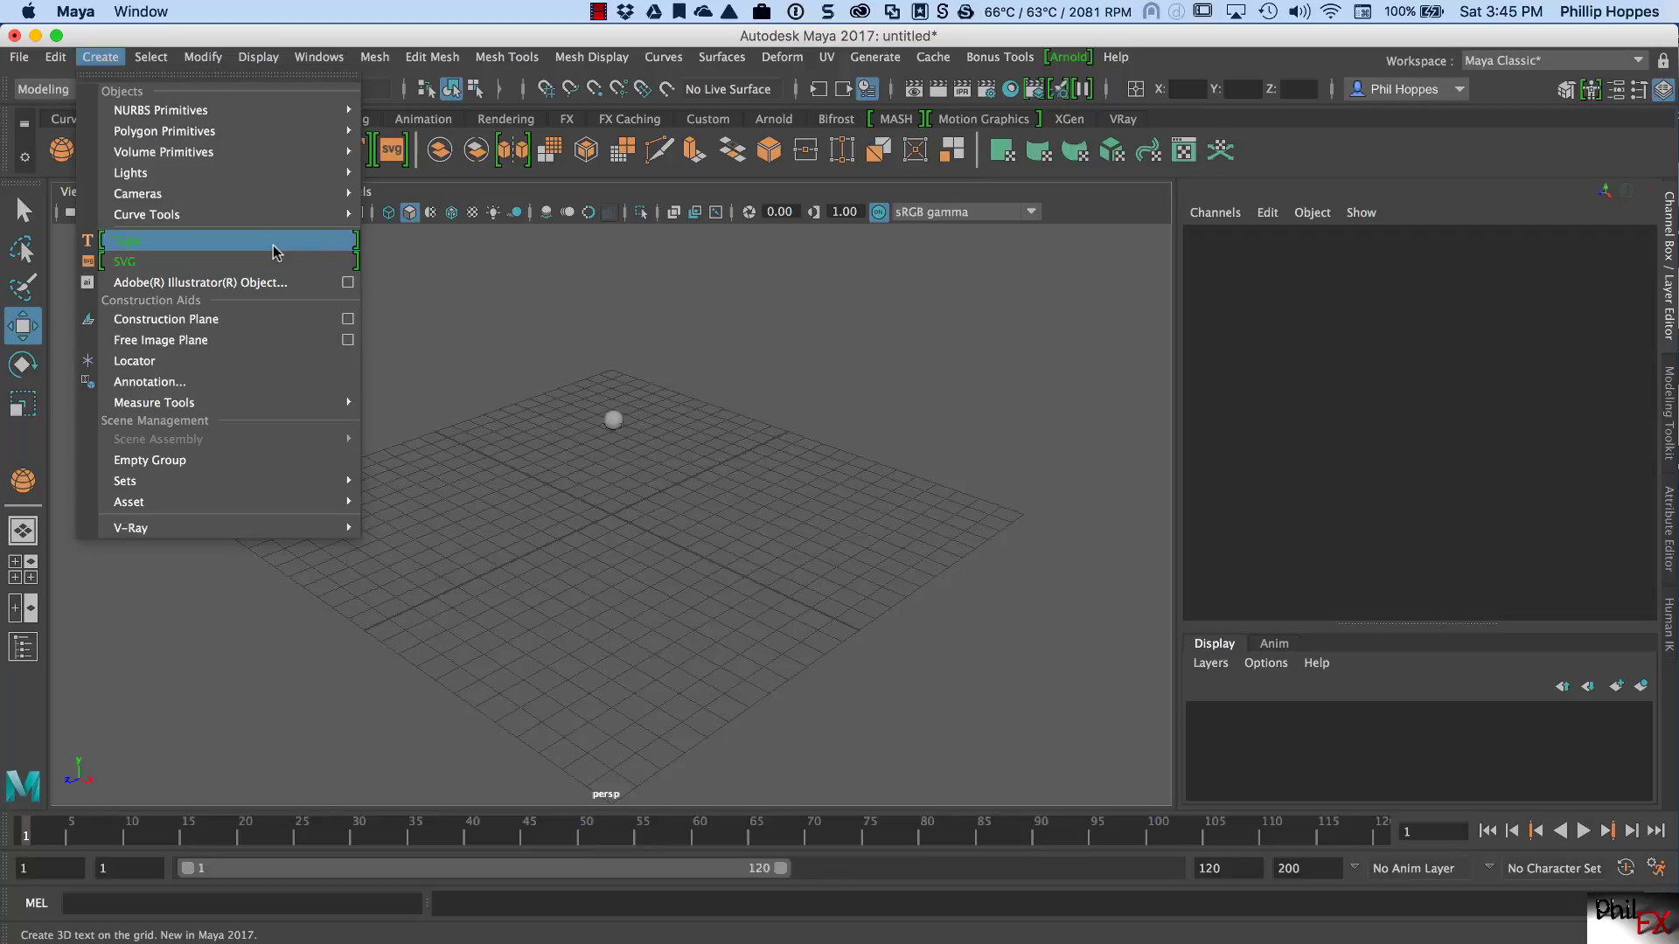
click(418, 270)
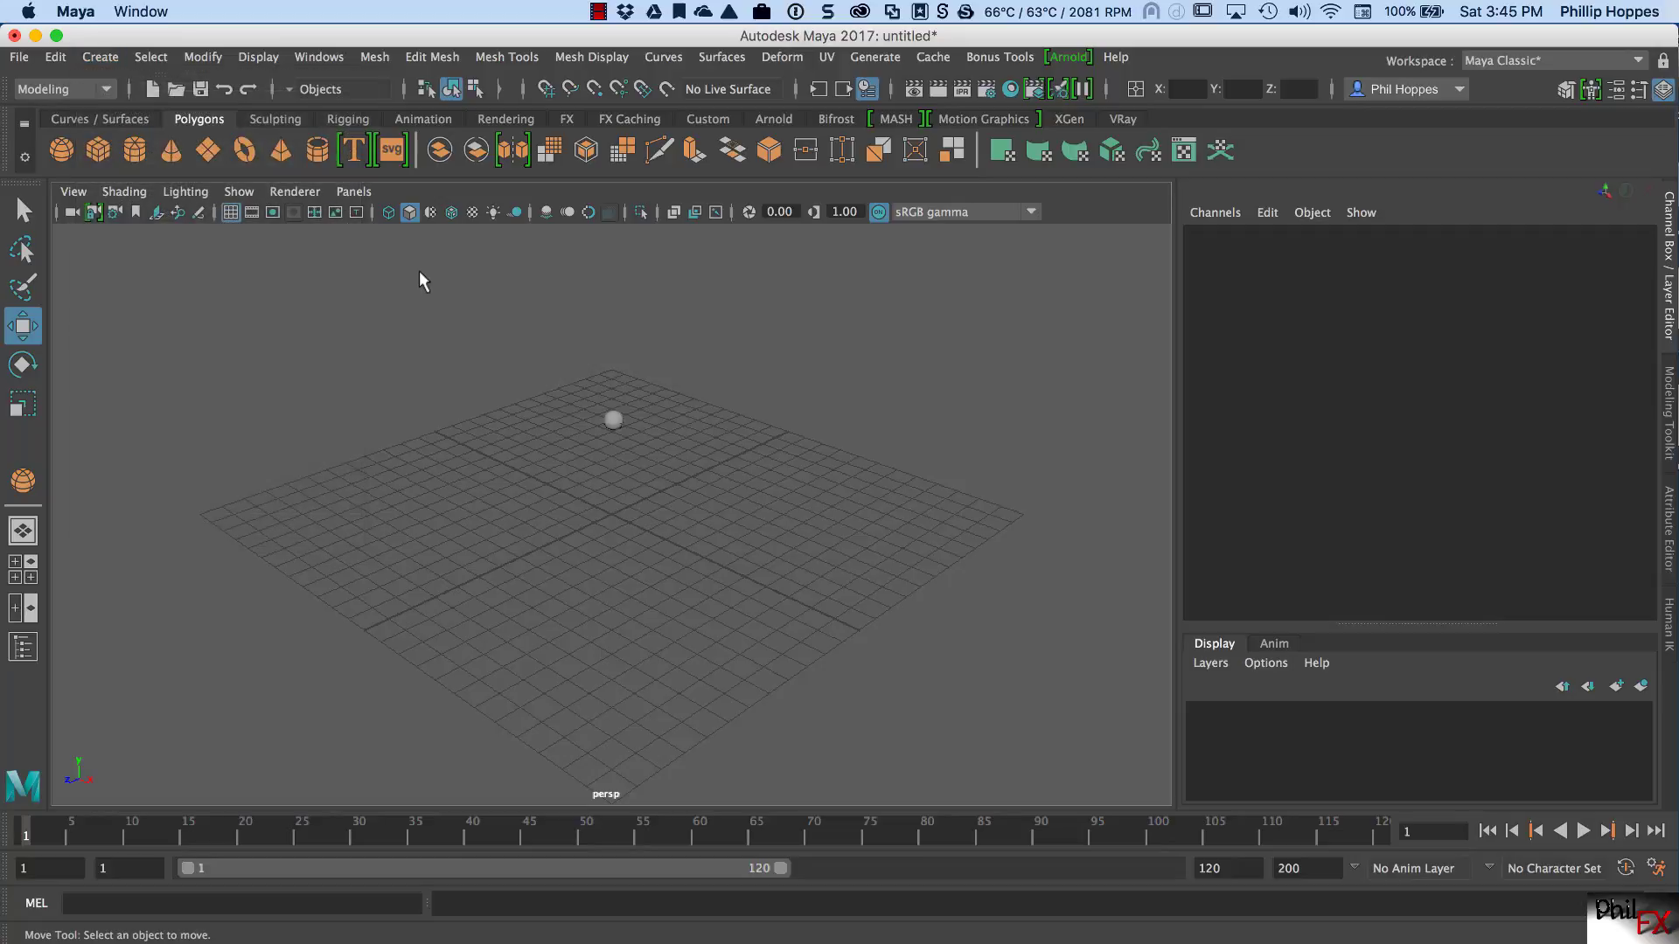
Step: Turn off highlighting of what's new in this release in the interface preferences, and save the preferences
click(312, 56)
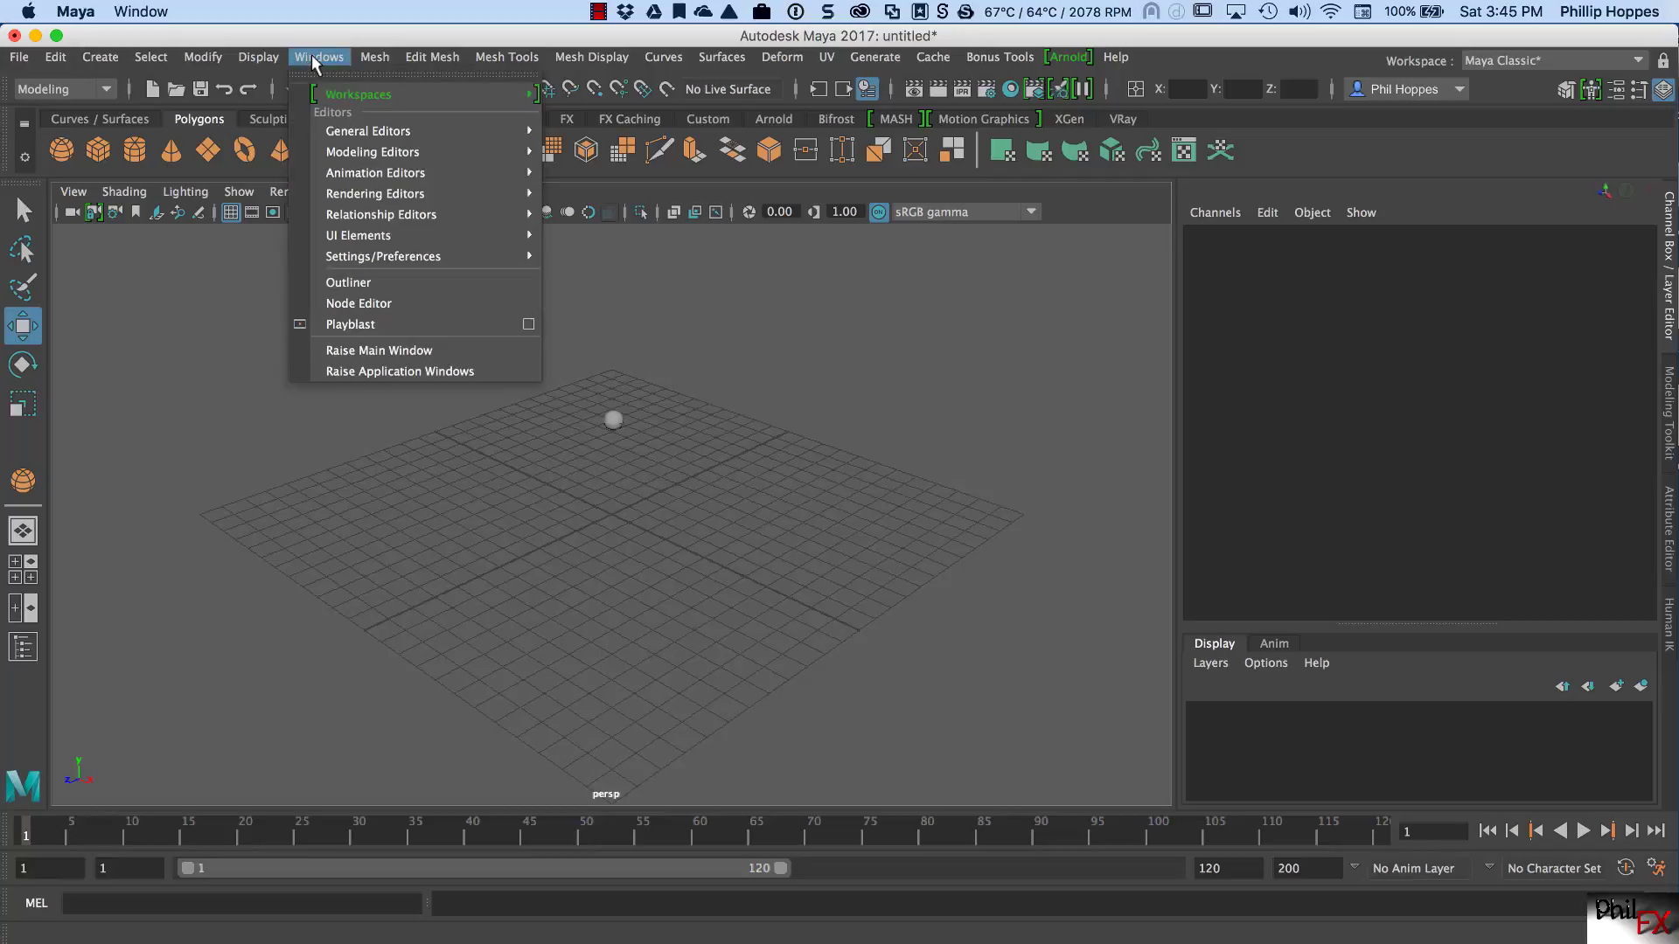
mouse_move(423, 255)
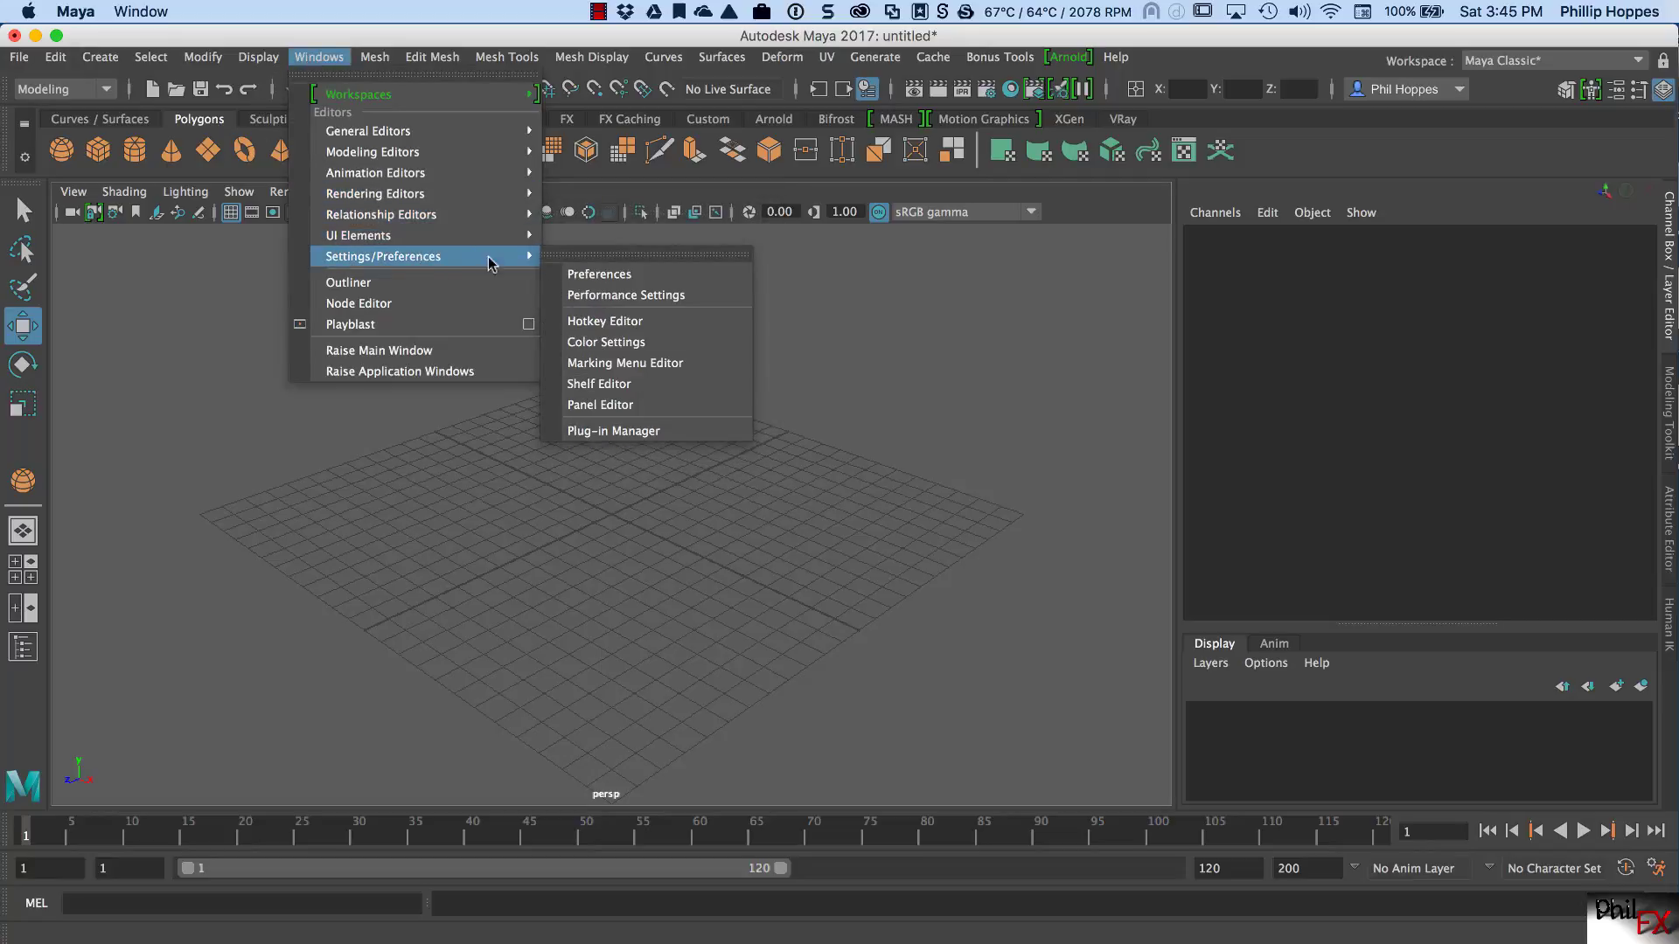
click(600, 278)
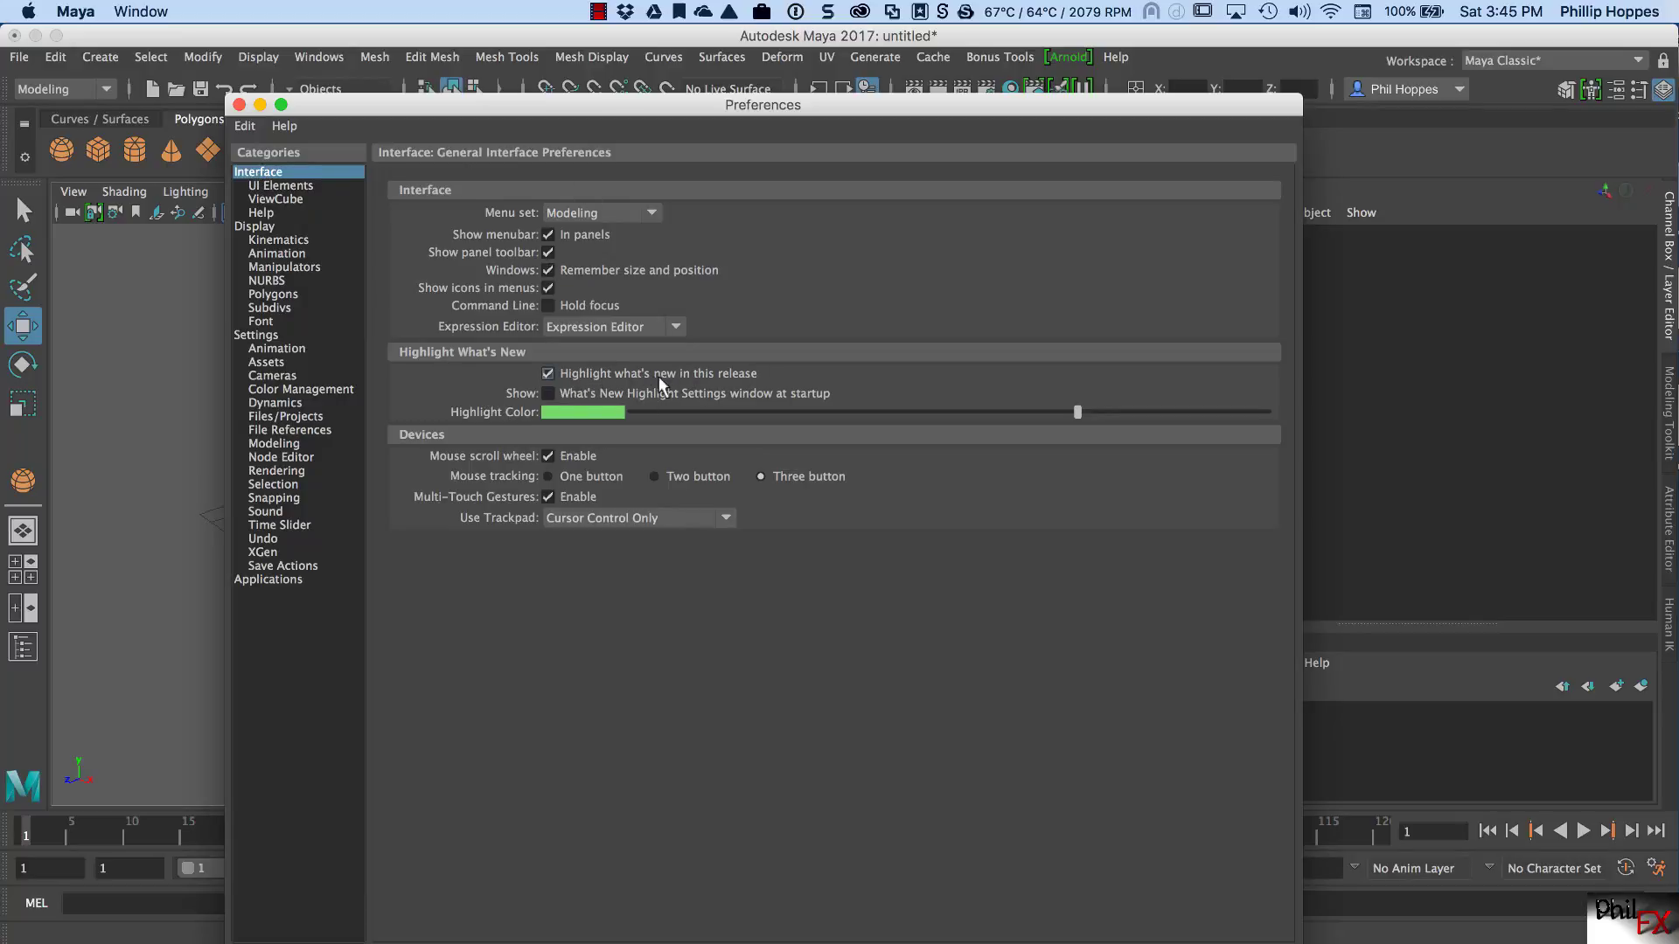
click(548, 374)
click(494, 942)
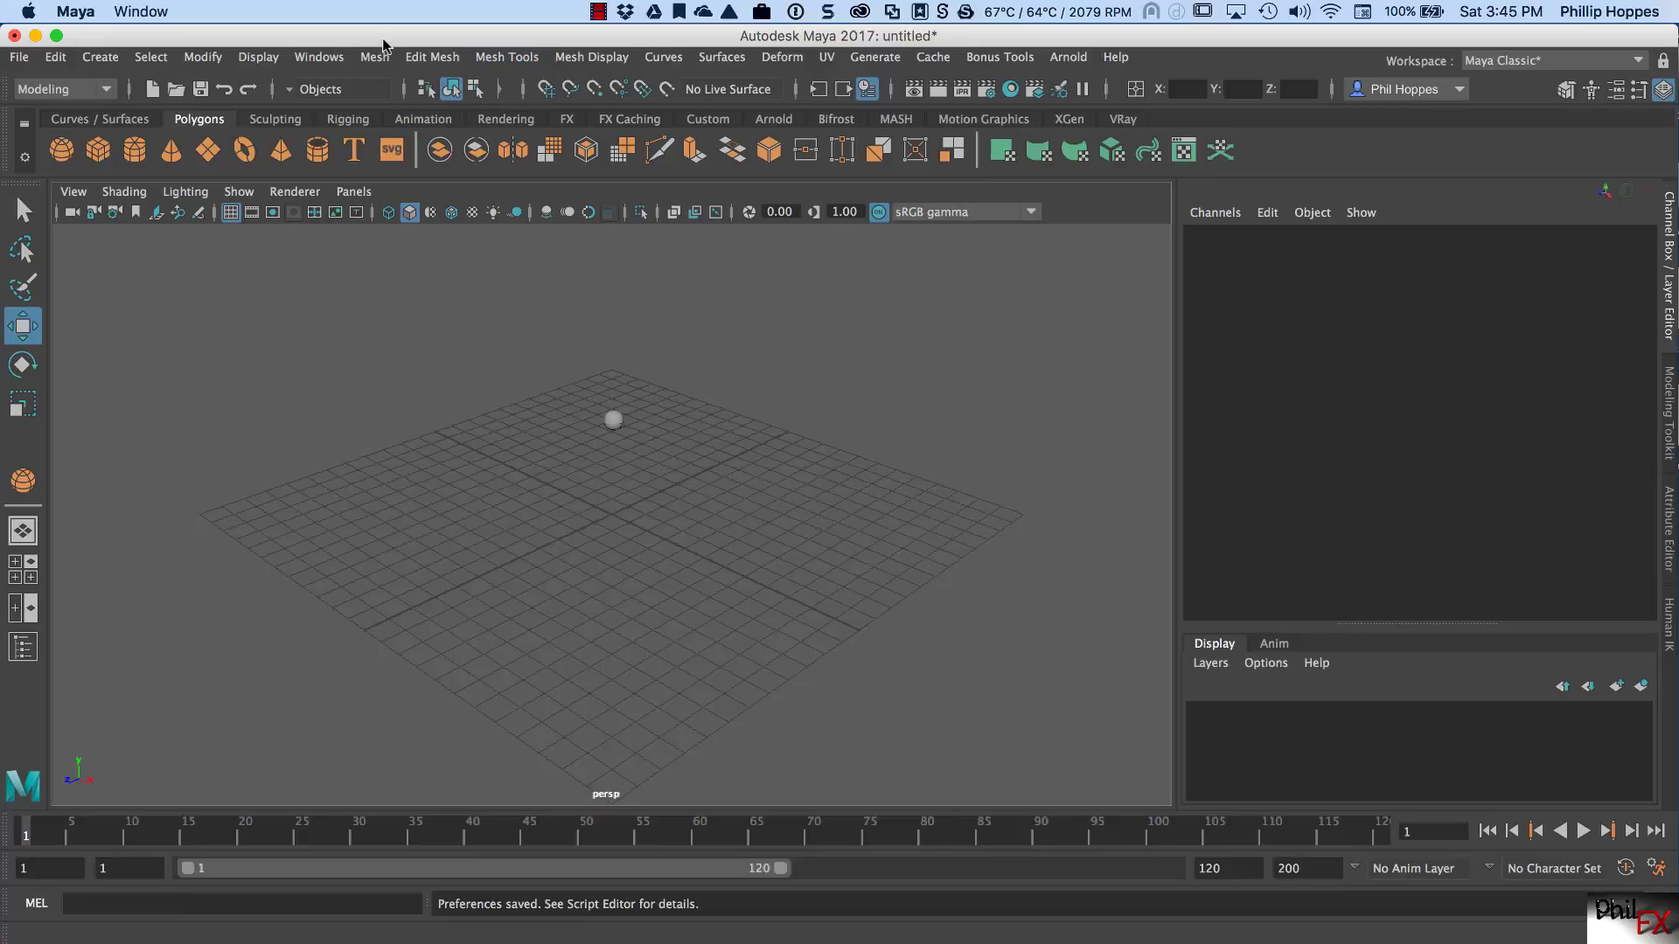
Step: Check the Select commands without highlighting, turn Highlight what's new in this release back on, and save the preferences
click(150, 55)
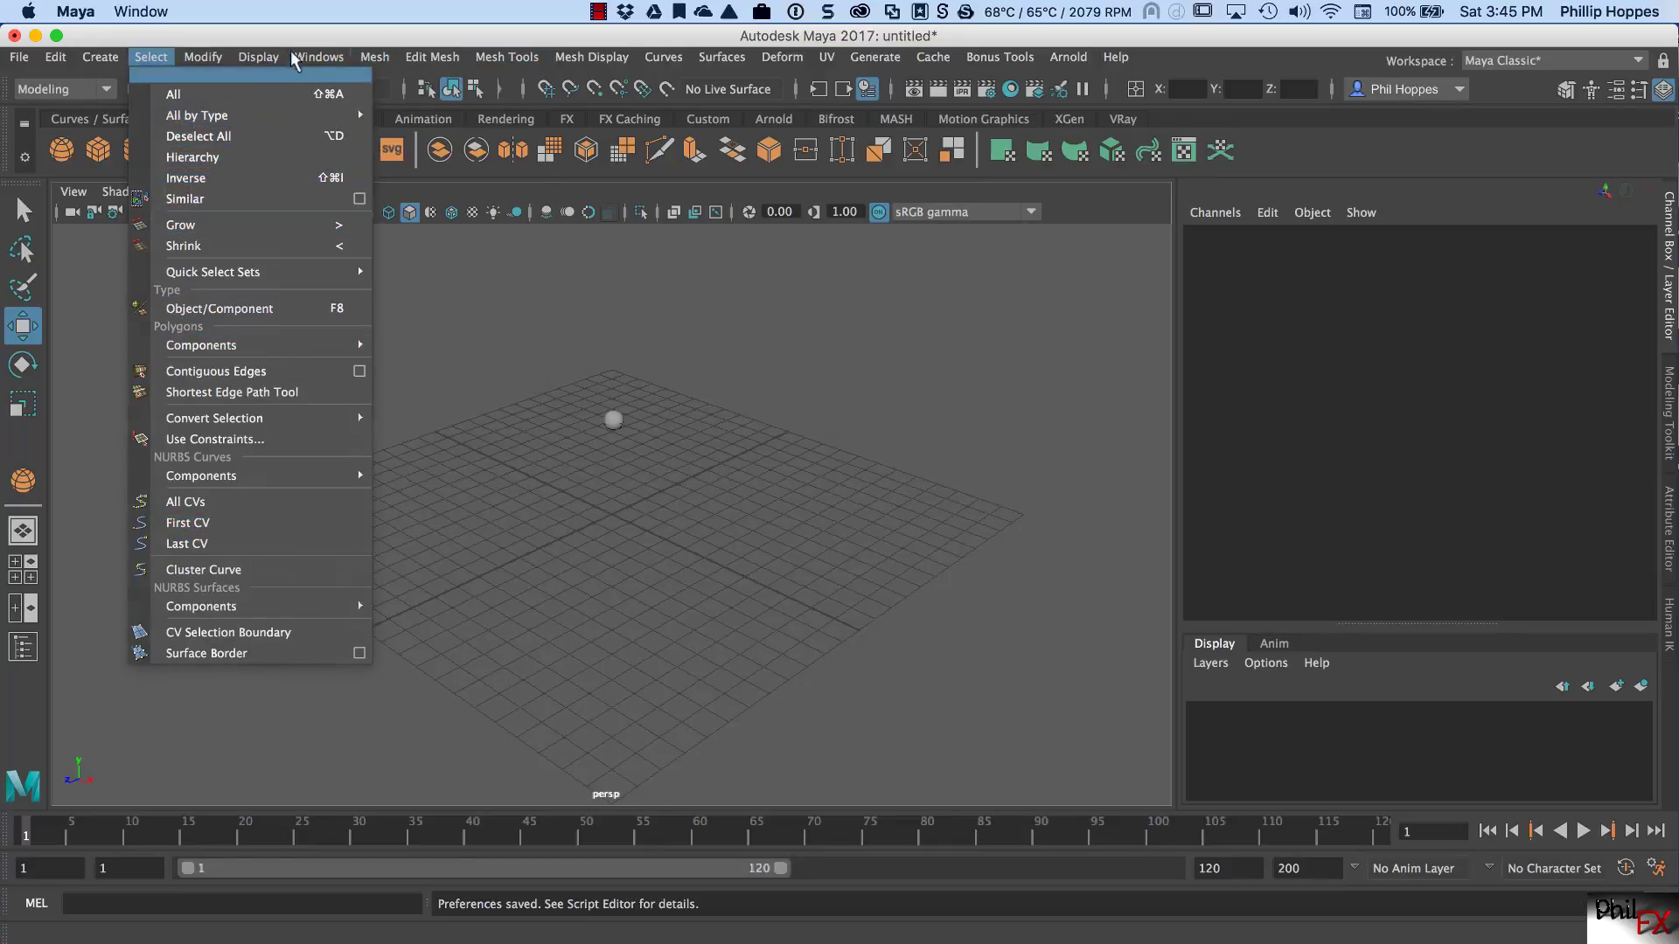
click(317, 56)
mouse_move(419, 257)
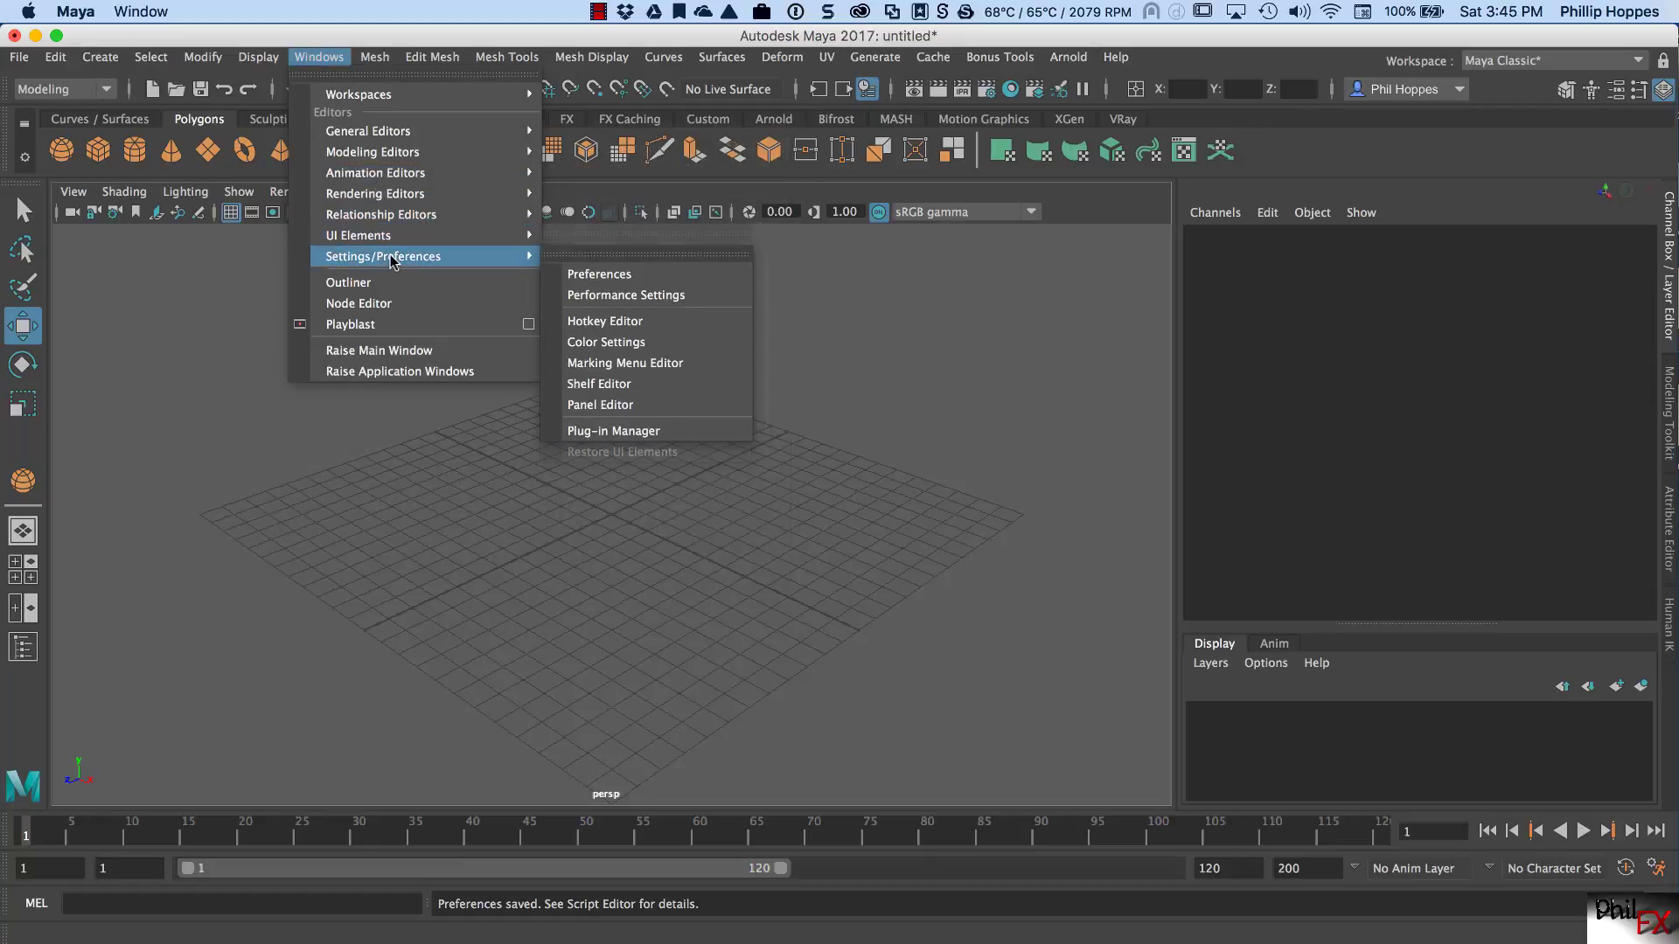
click(629, 276)
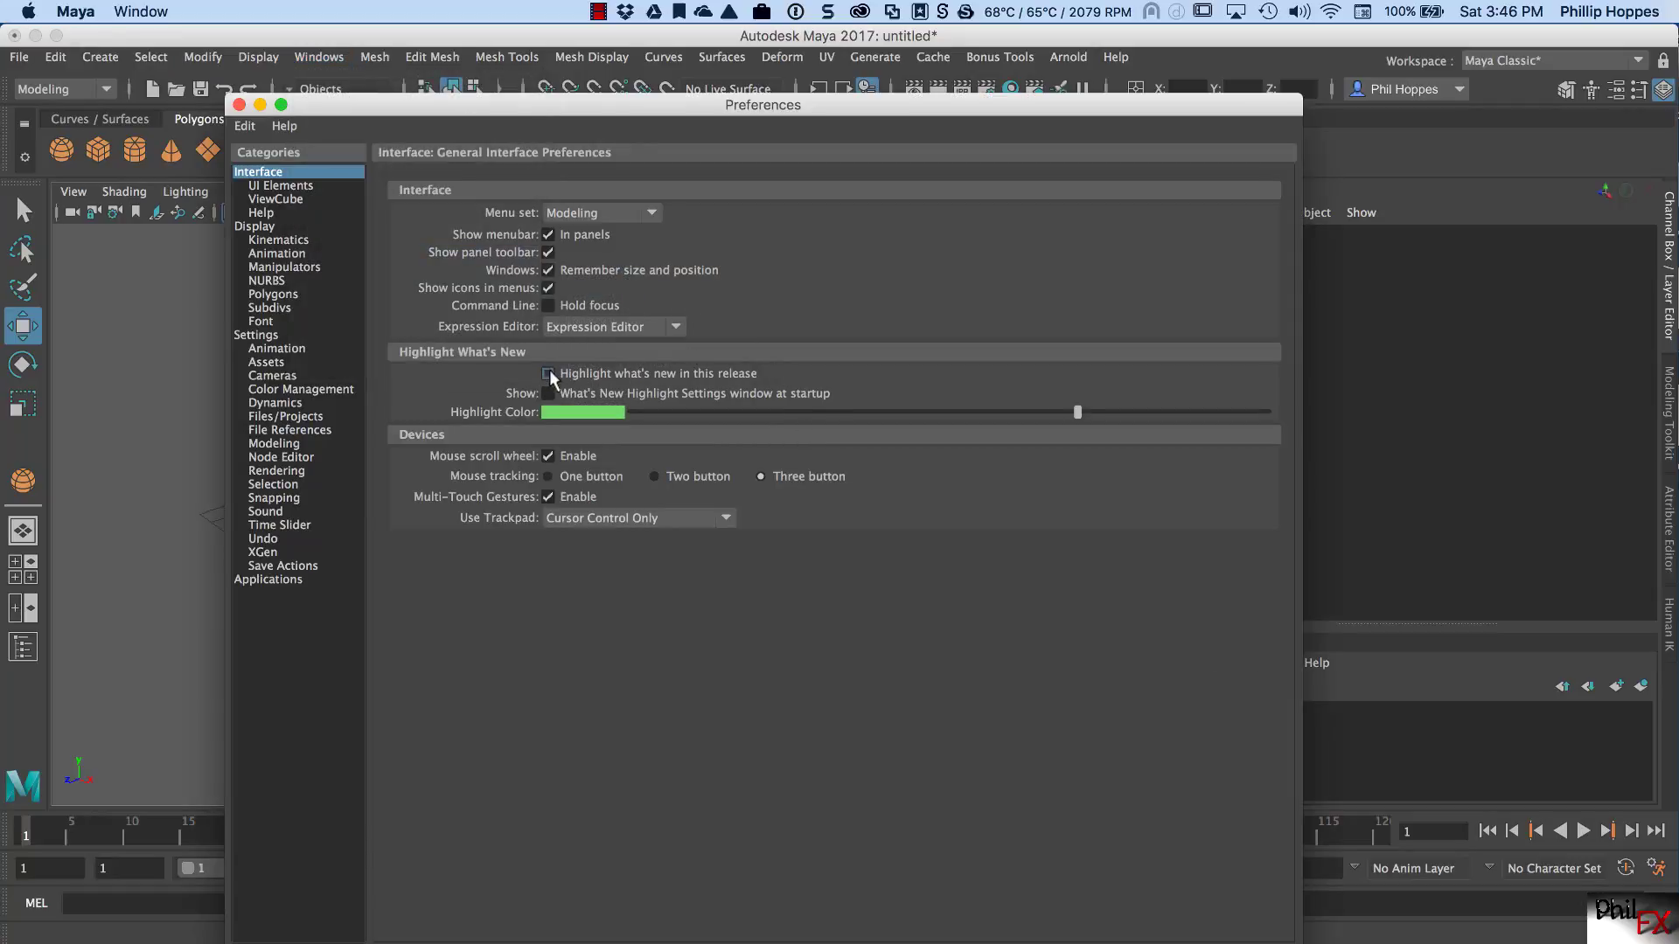
click(549, 373)
click(810, 933)
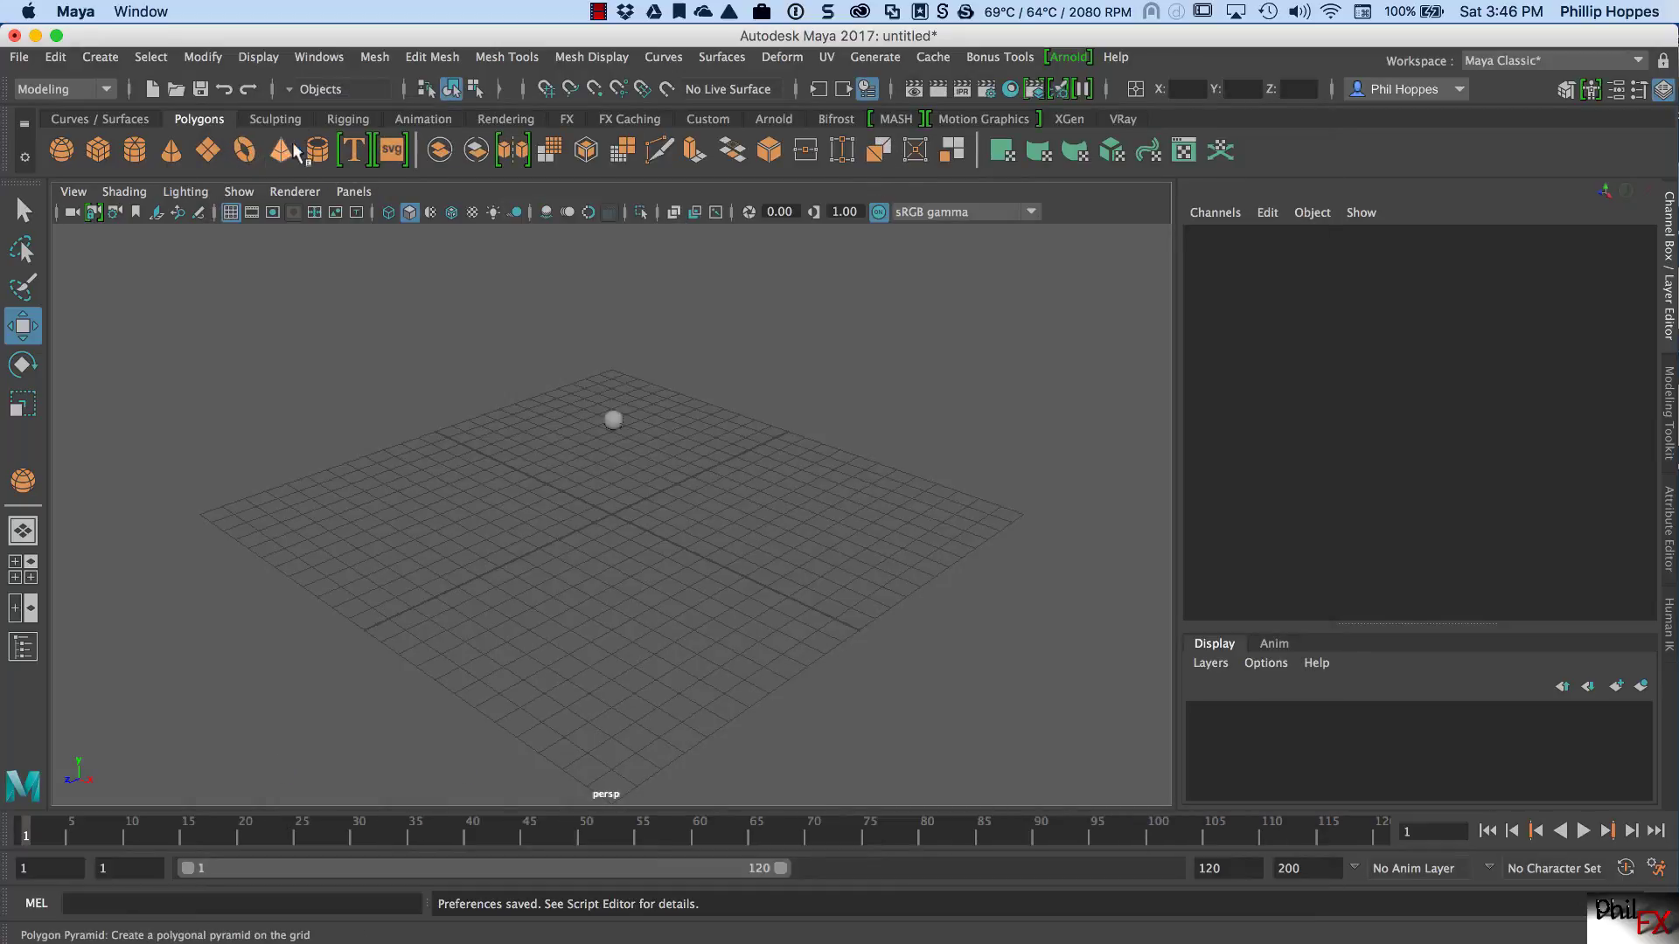
Step: Change the What's New highlight color to red in the interface preferences, and save the preferences
click(257, 57)
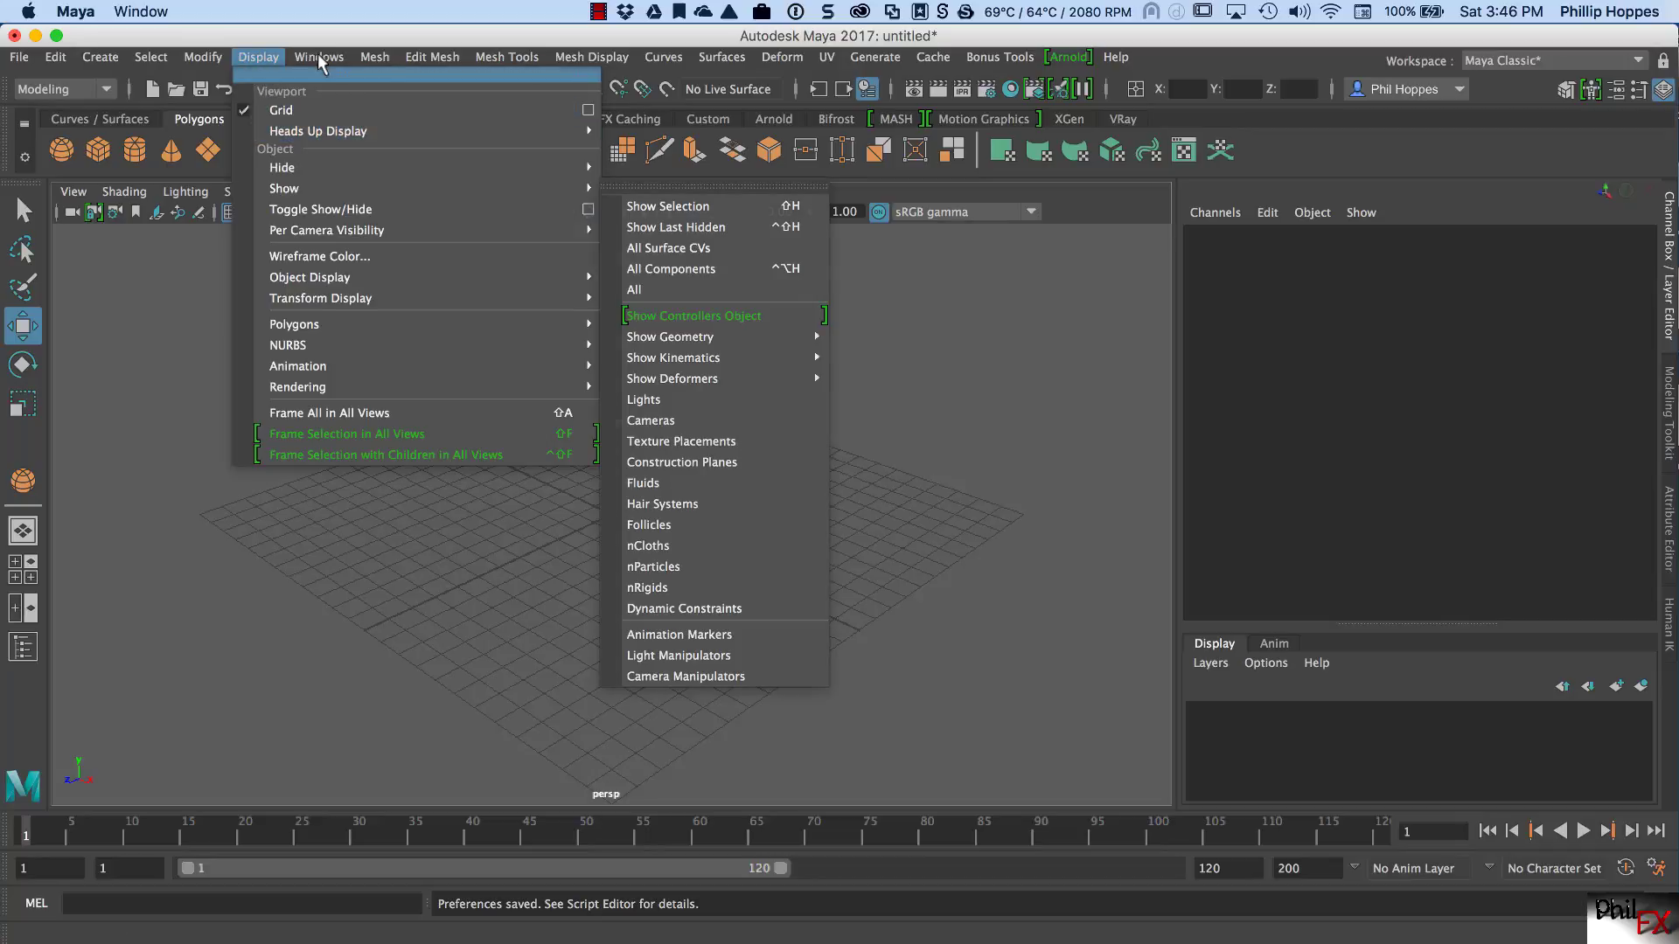
mouse_move(319, 58)
mouse_move(385, 257)
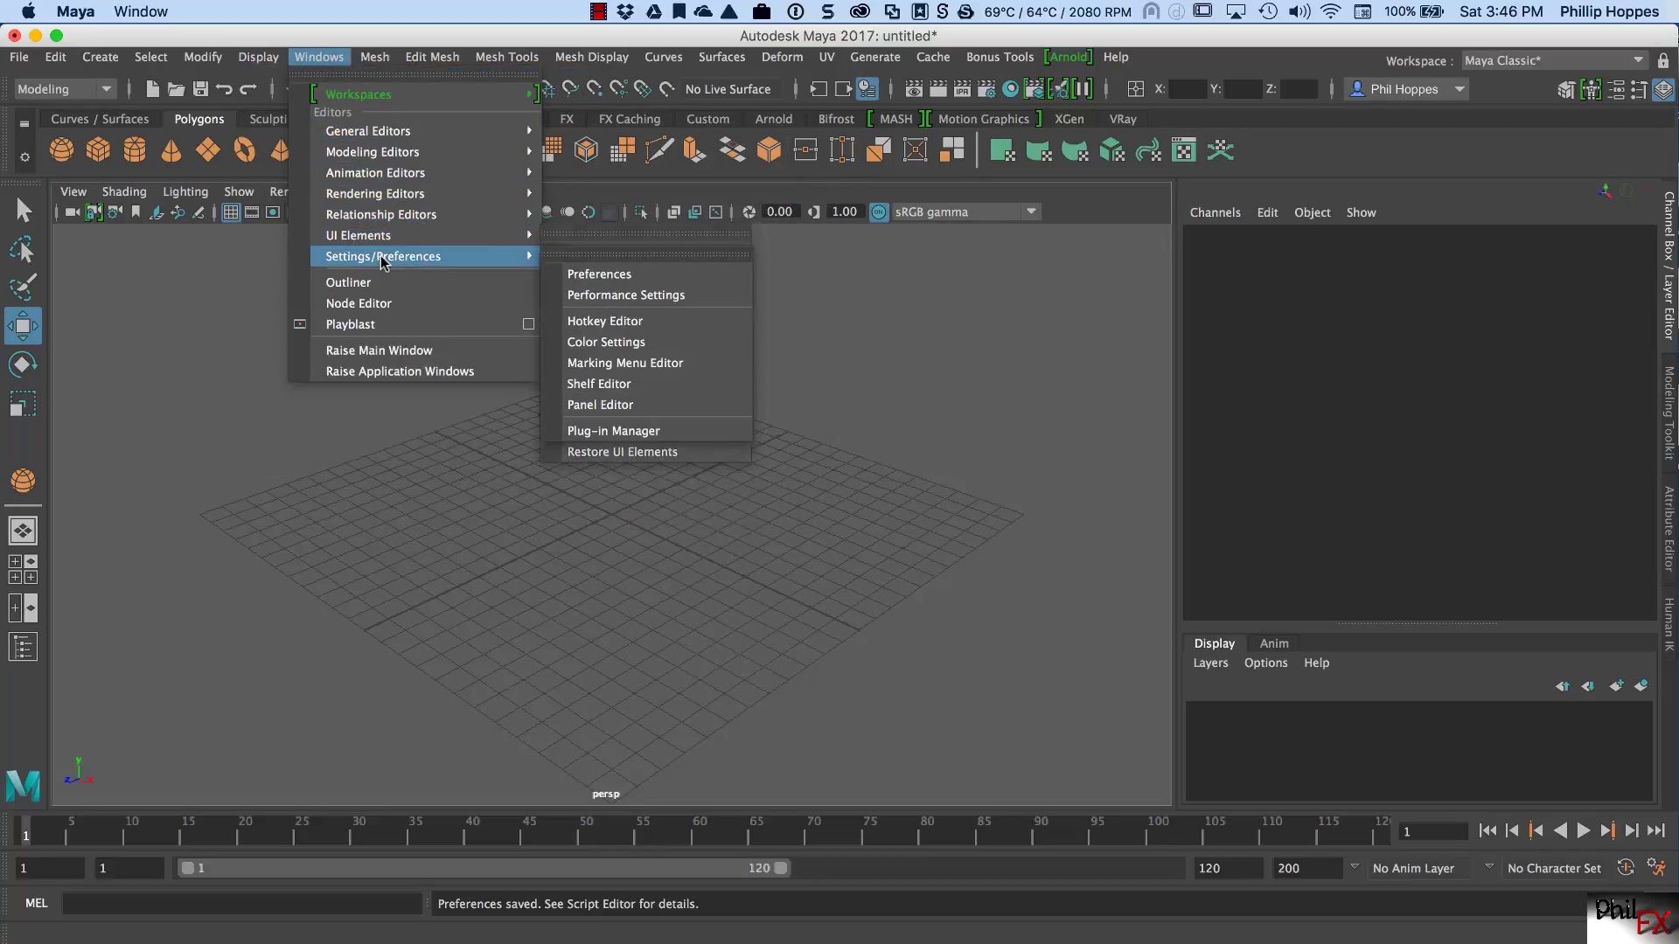
click(600, 273)
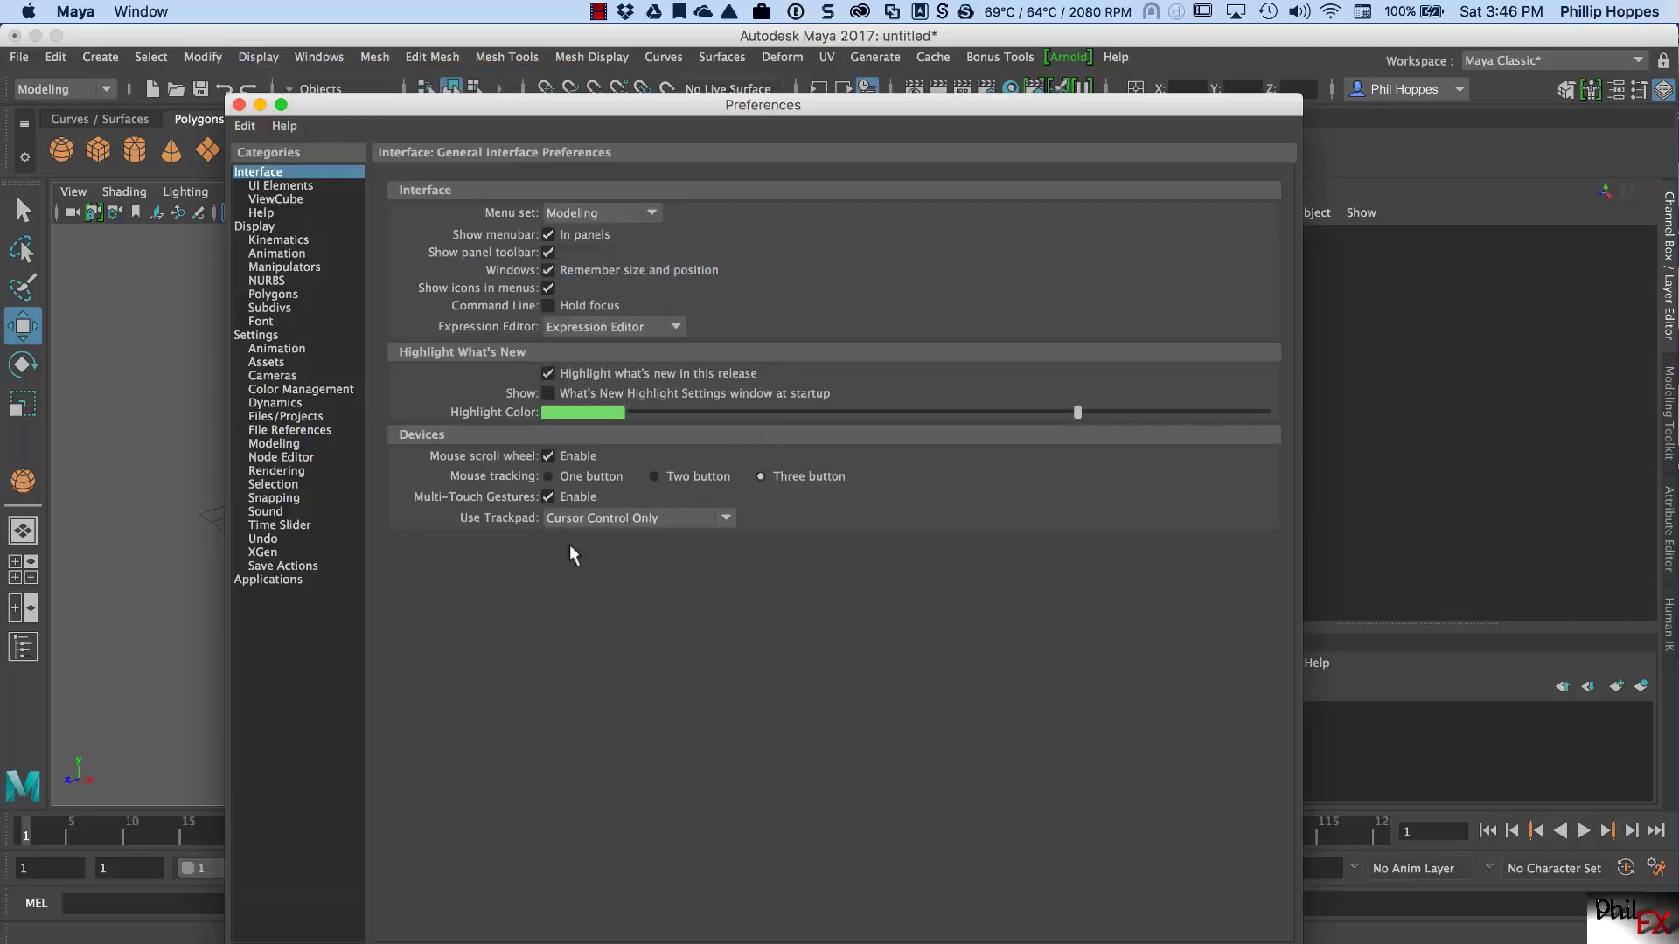
click(558, 412)
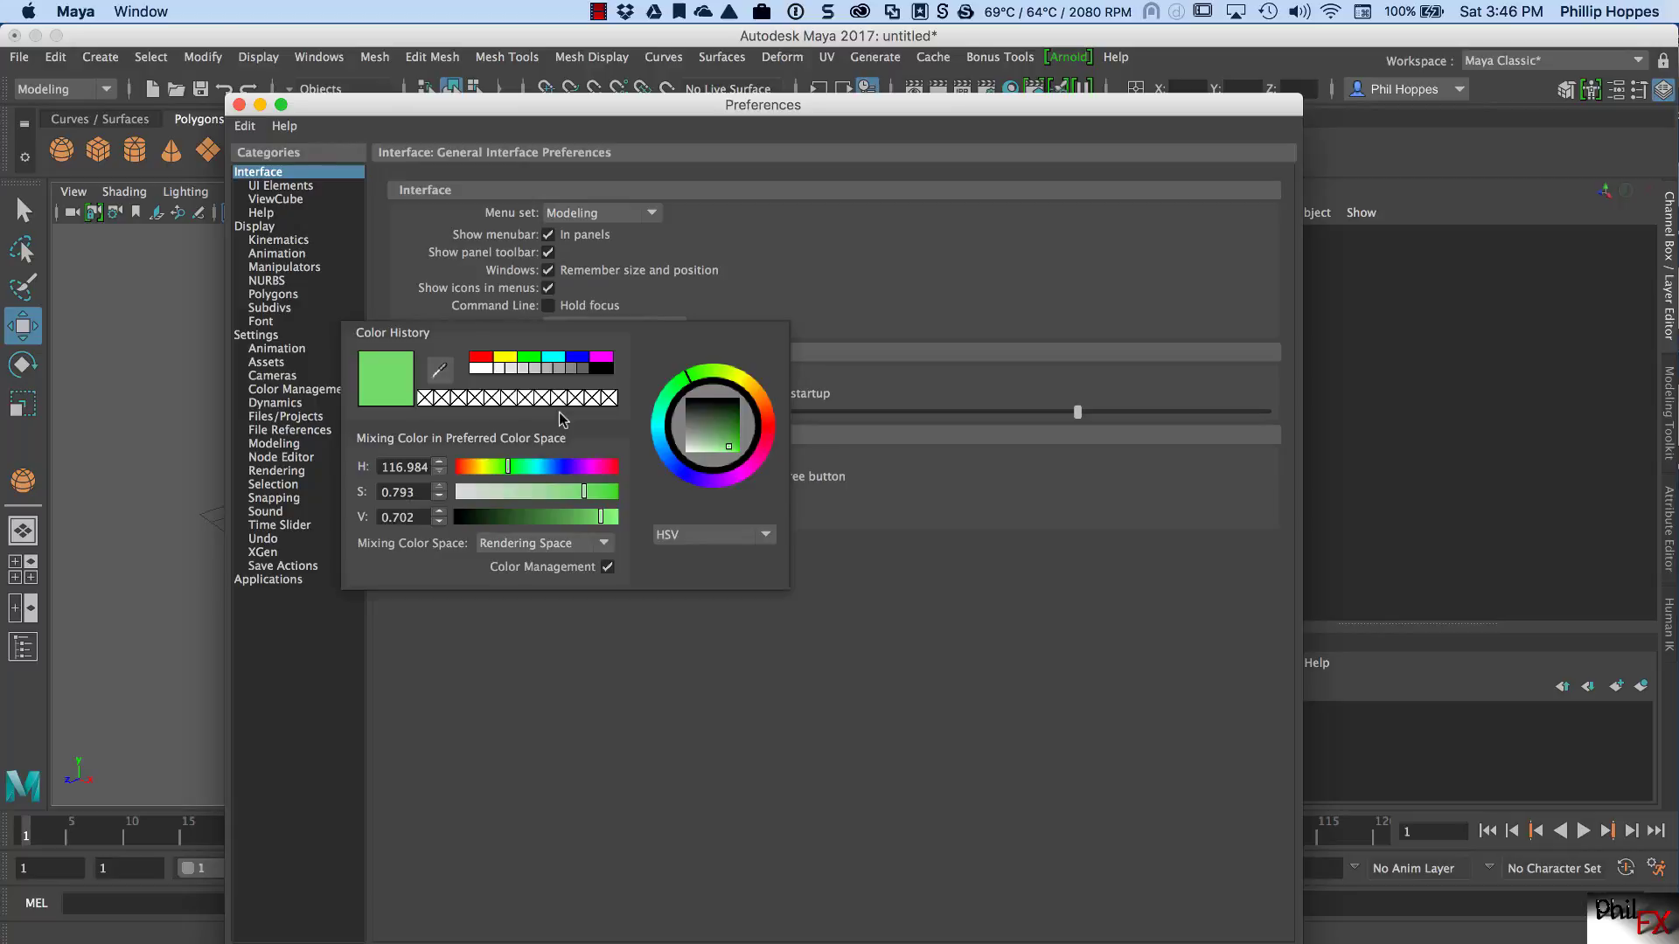
click(483, 358)
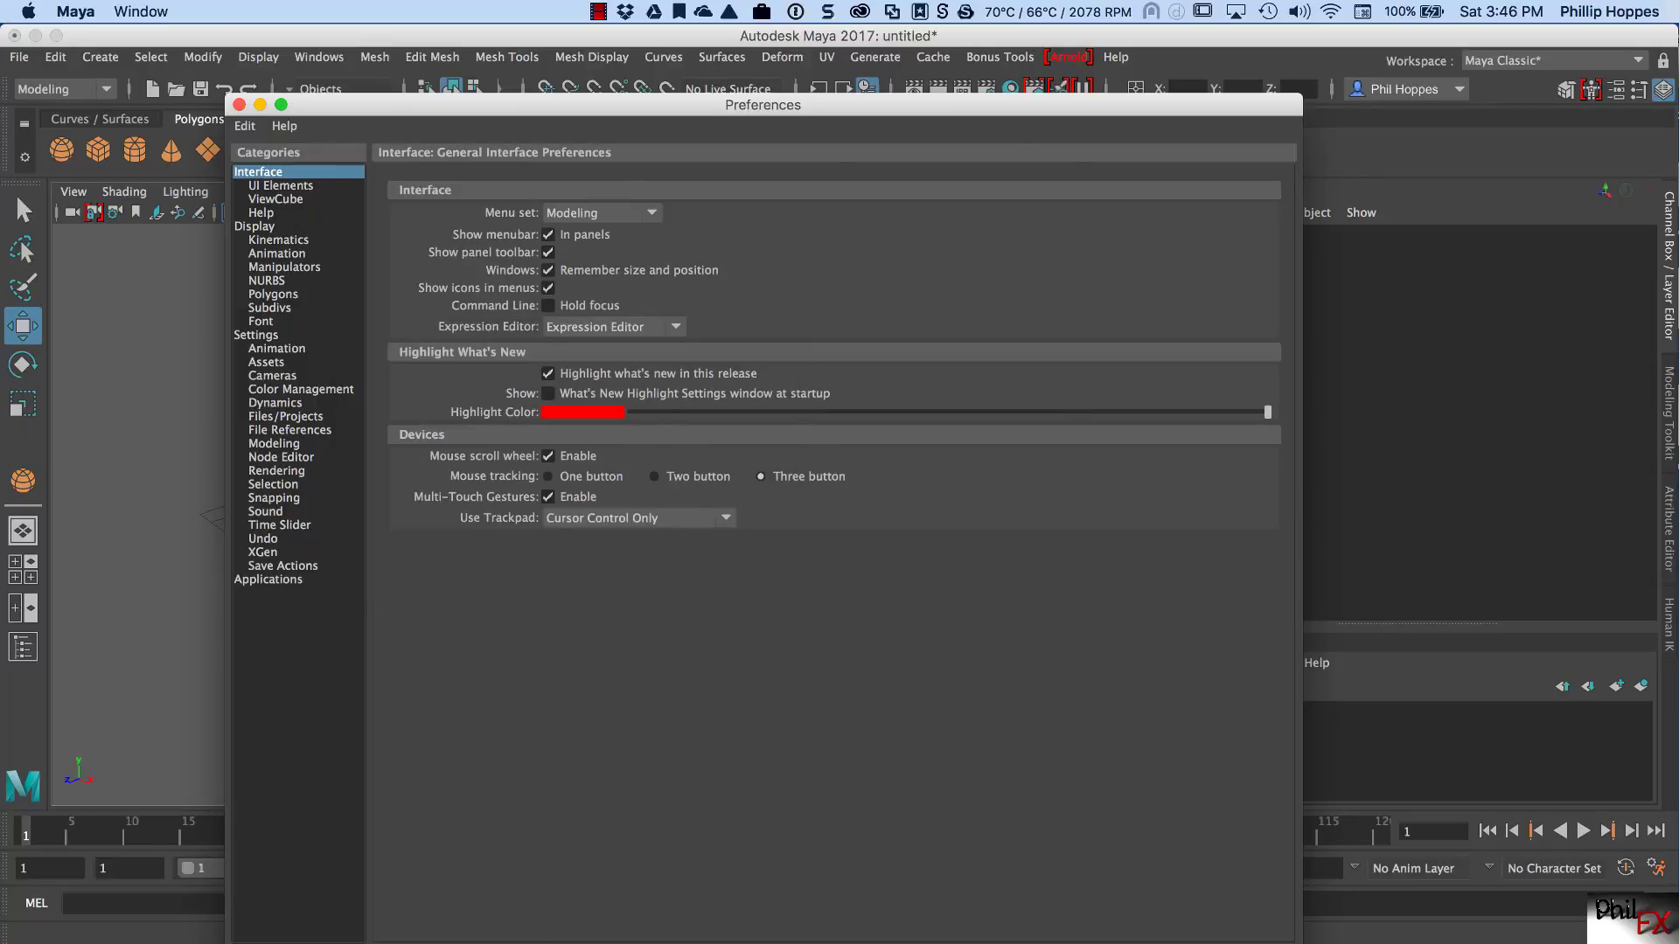
click(524, 942)
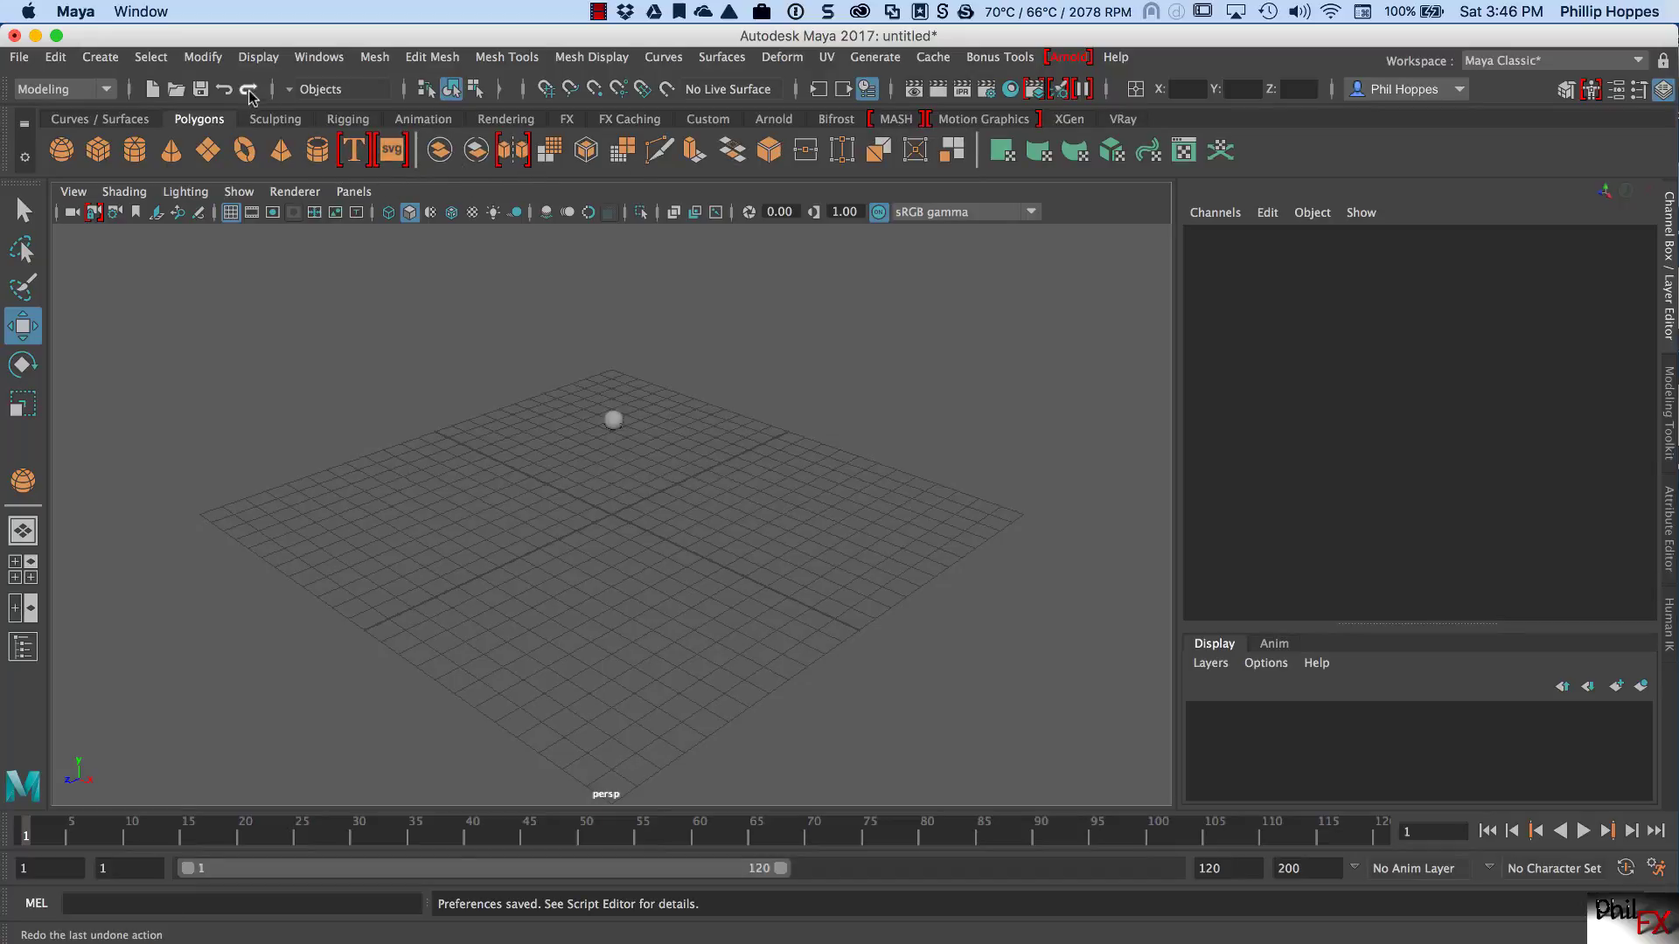
Step: Check the highlighted Display commands, set the What's New highlight color to bright green in the interface preferences, and save
click(260, 57)
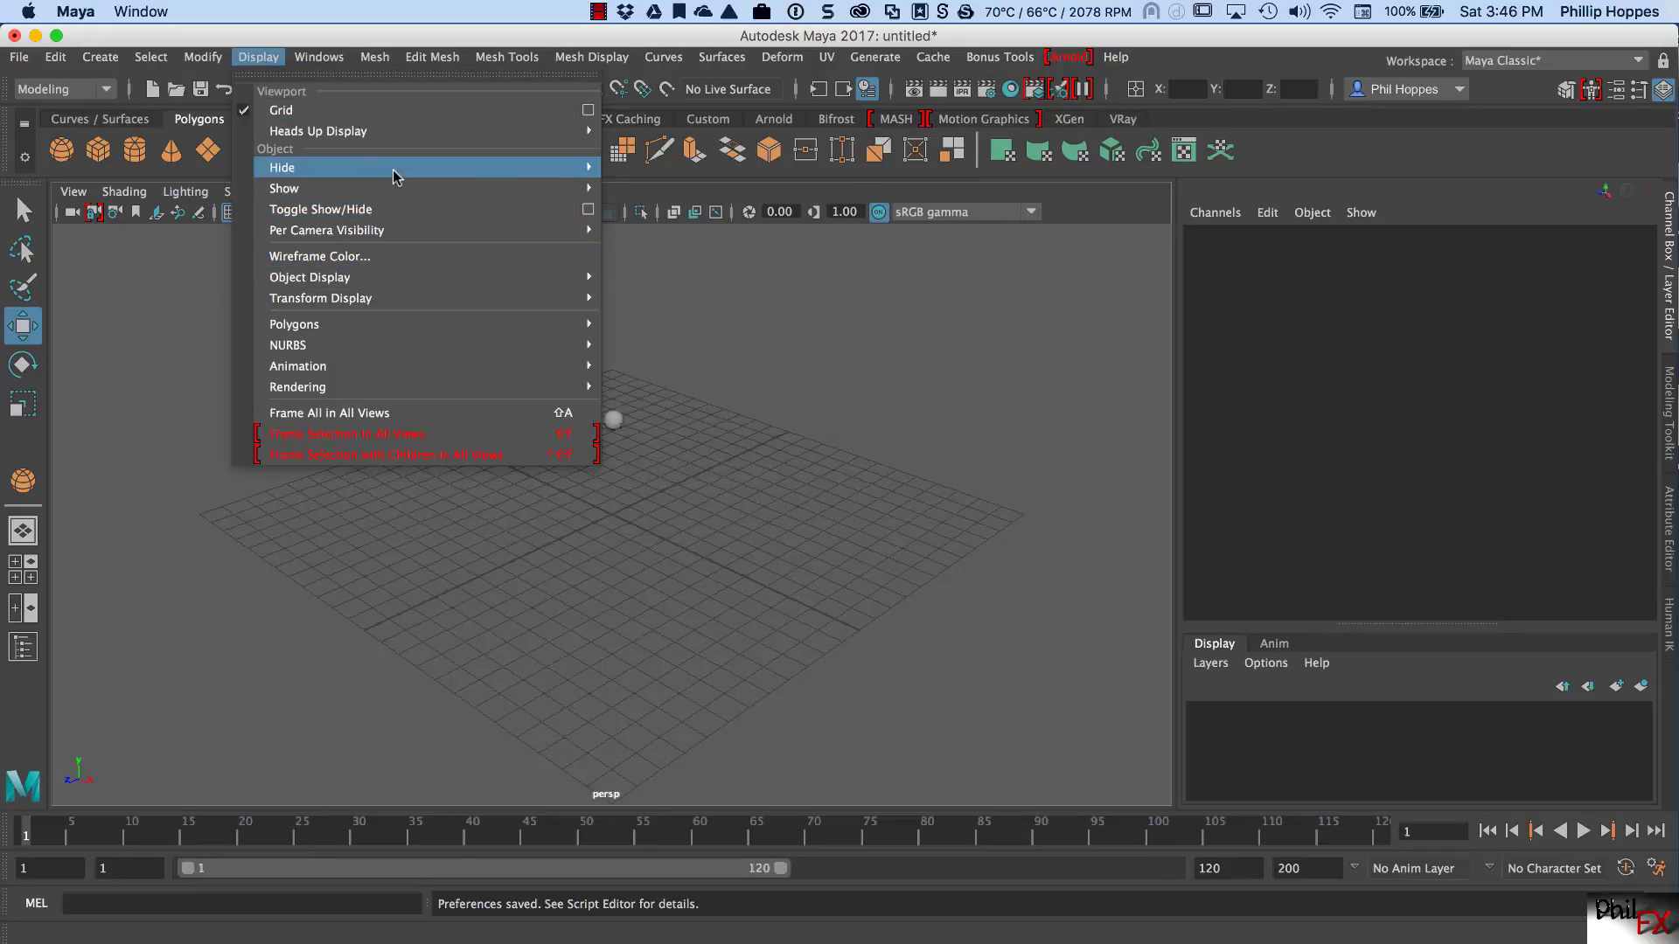
mouse_move(327, 61)
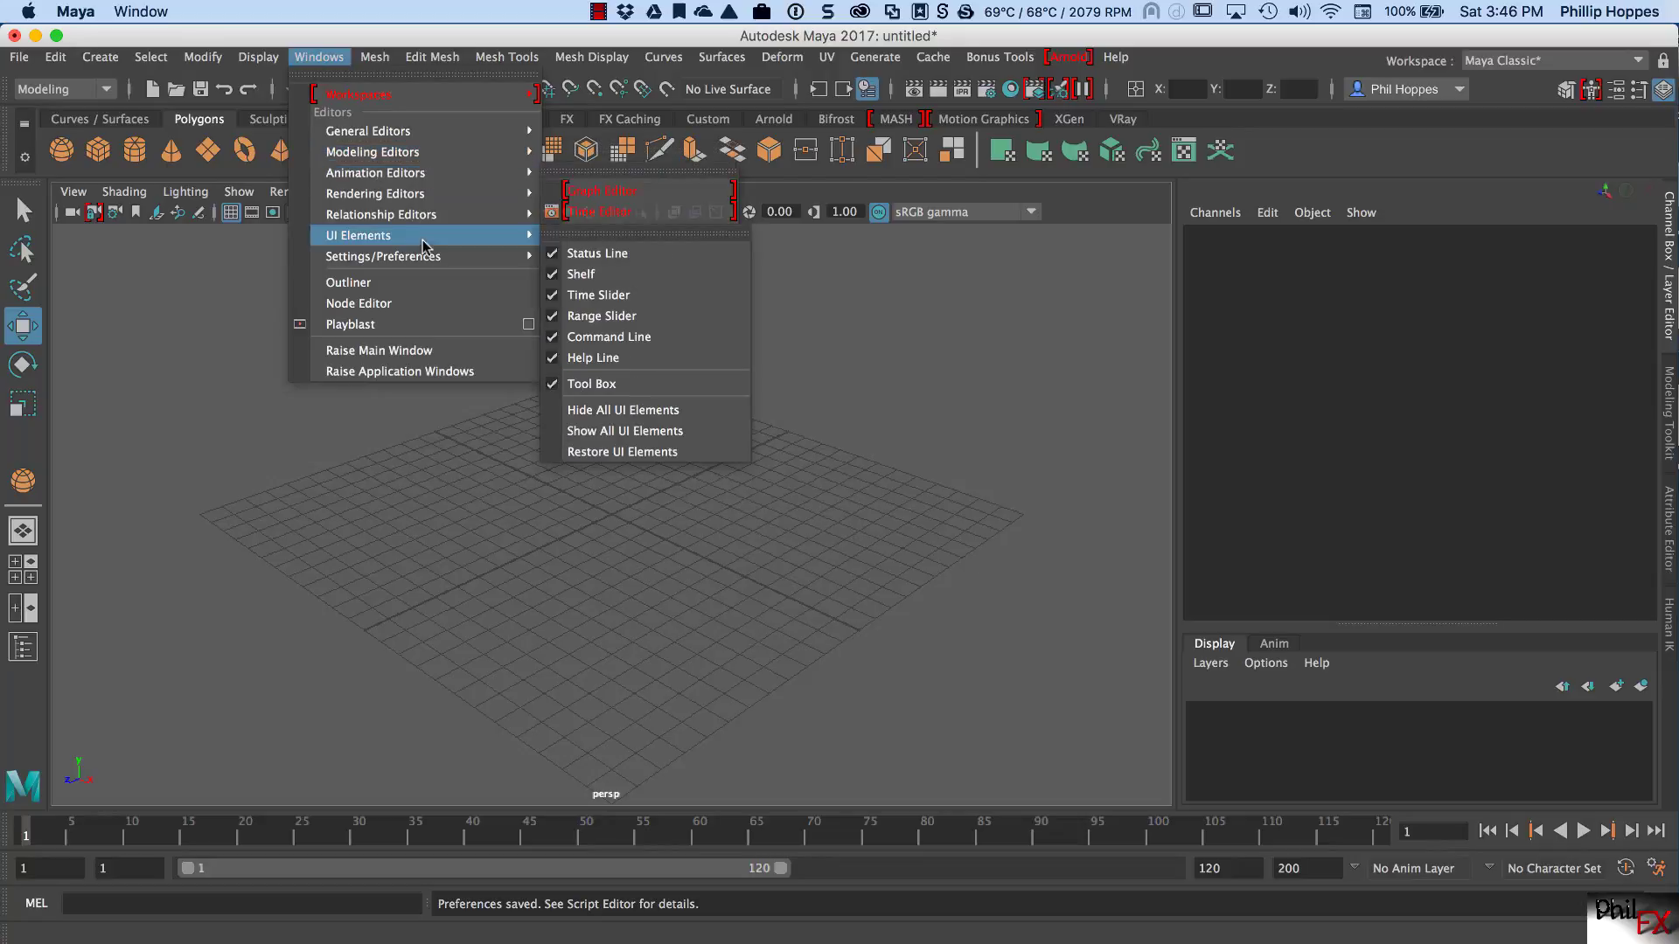
mouse_move(424, 258)
click(600, 276)
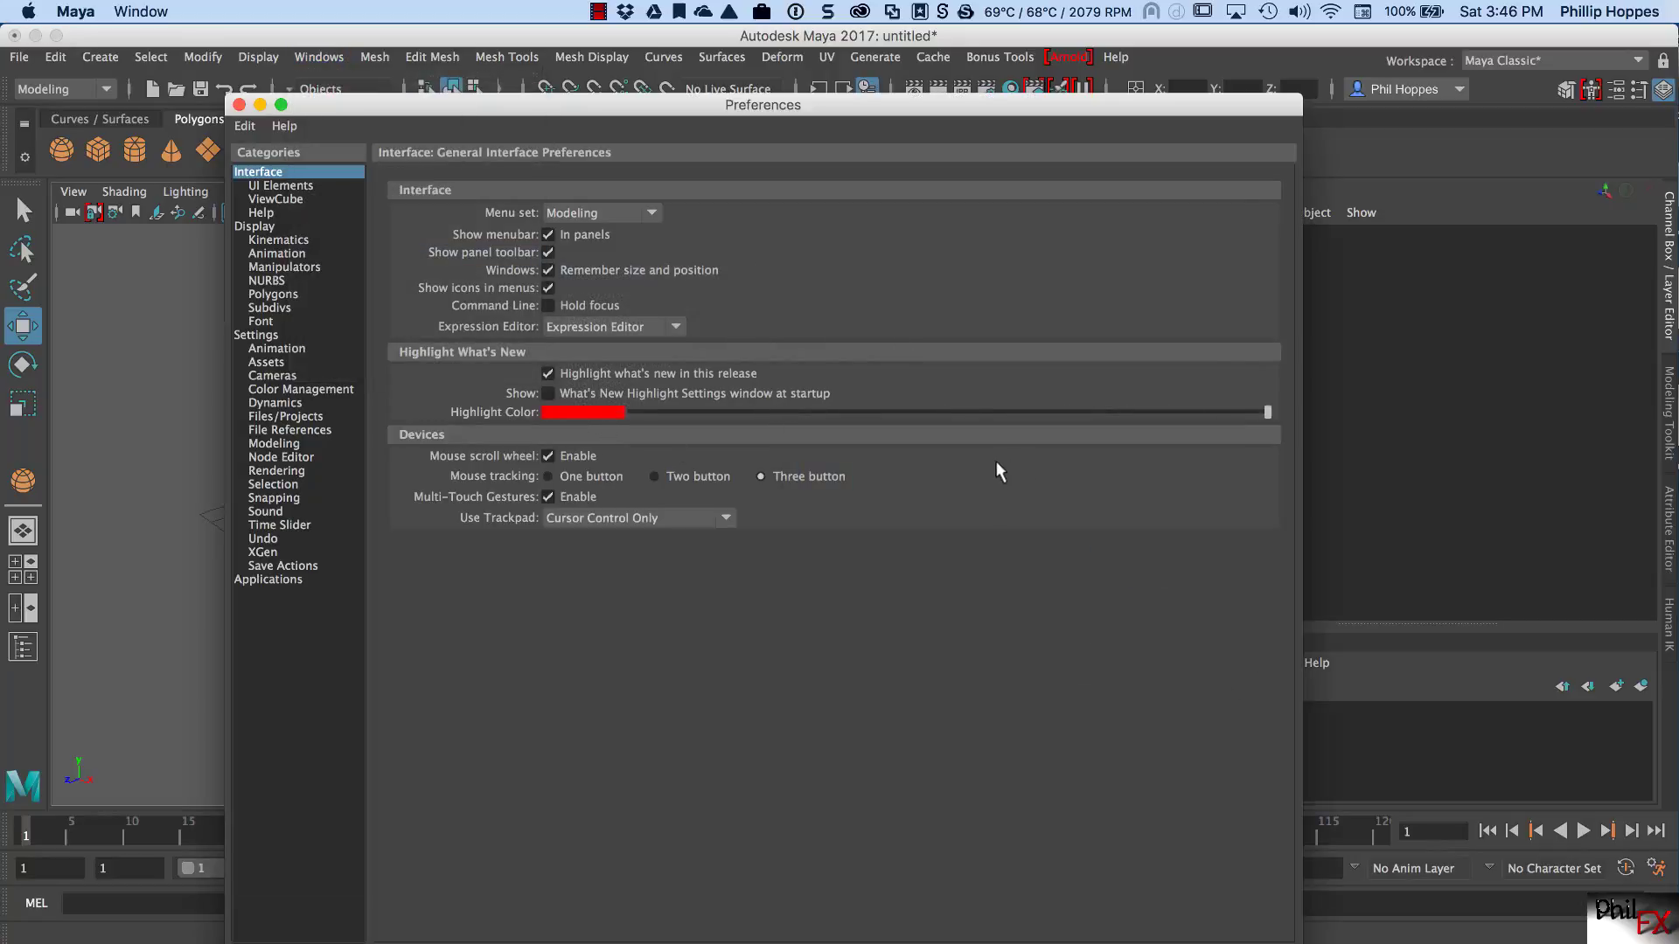
click(591, 423)
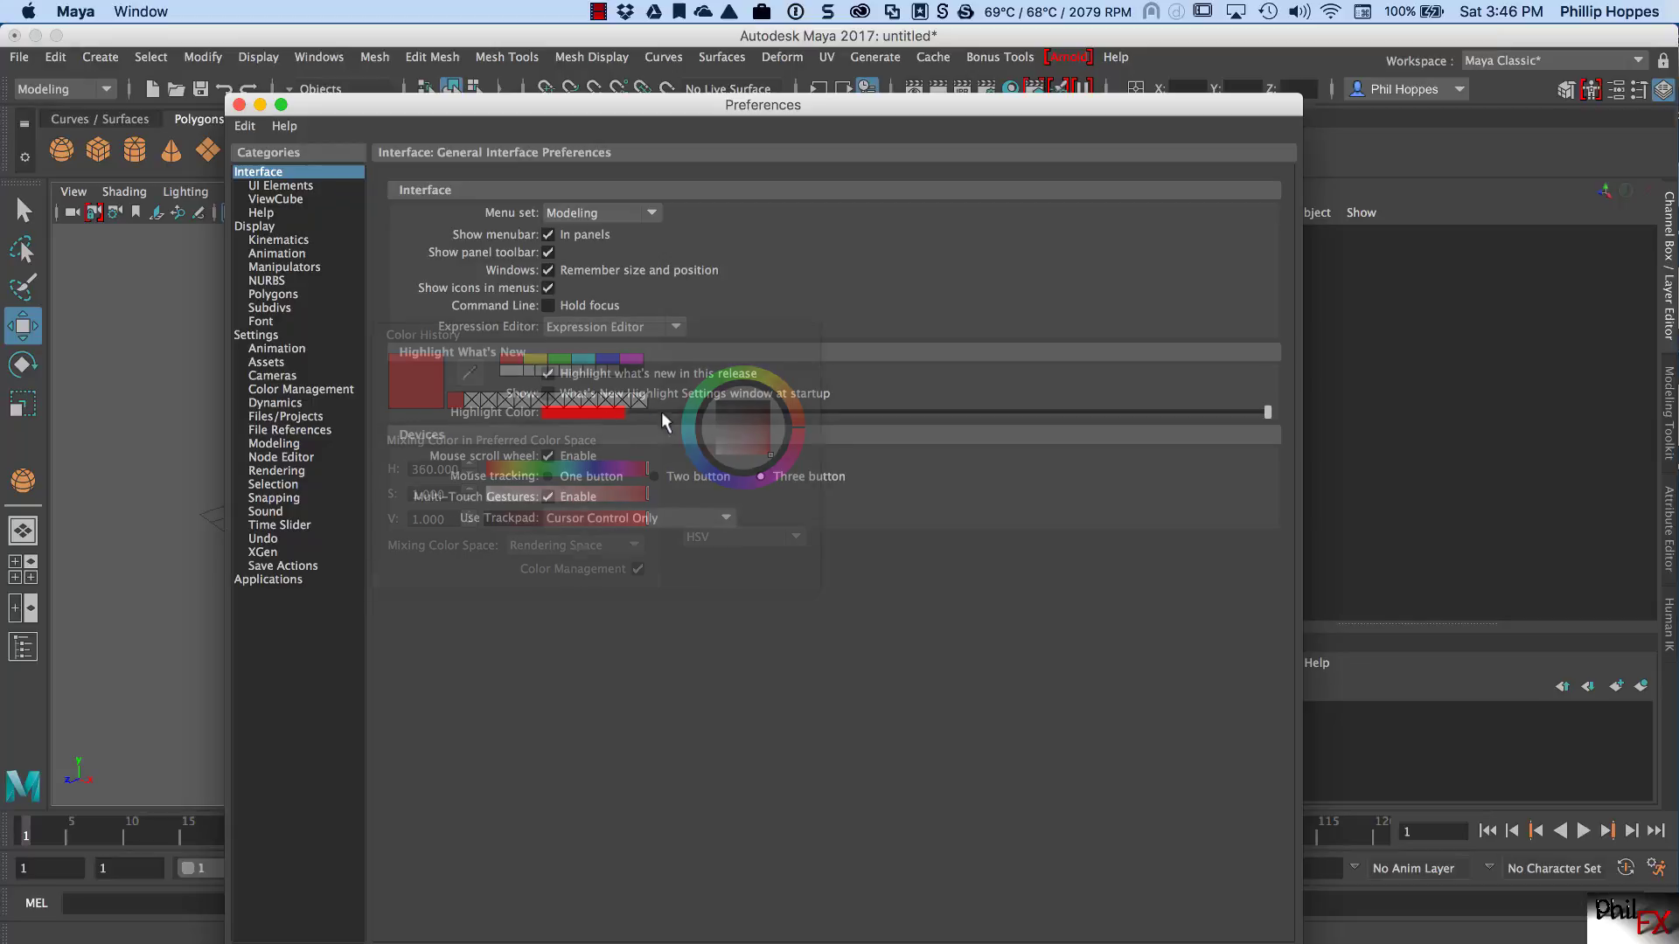
click(582, 412)
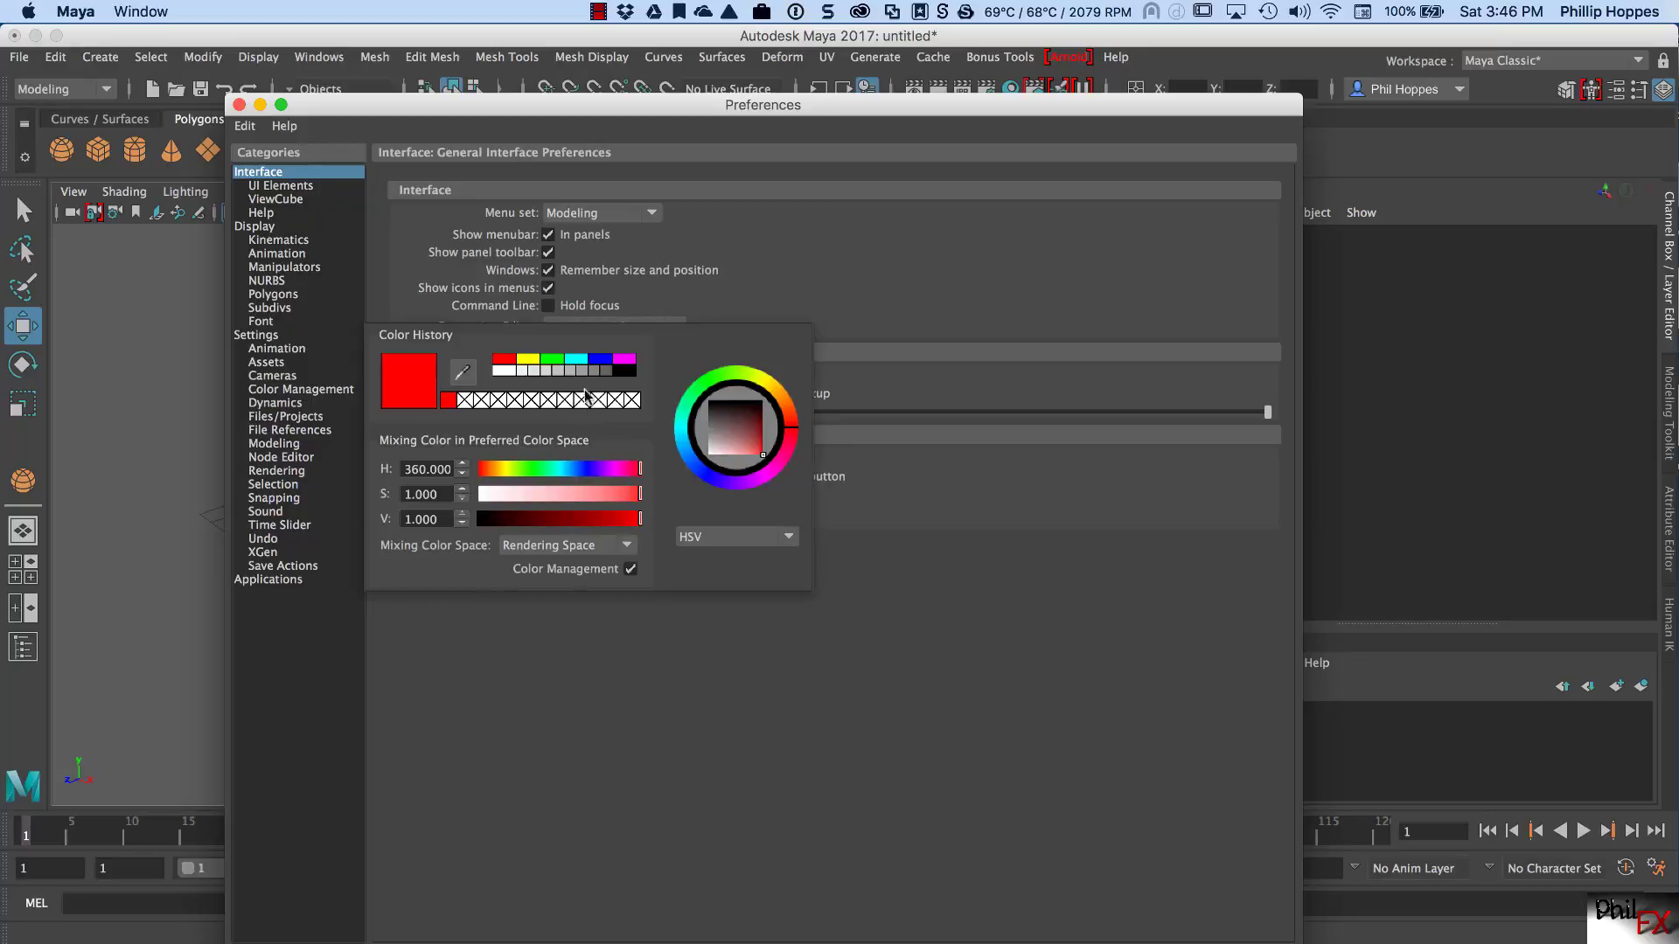
click(553, 358)
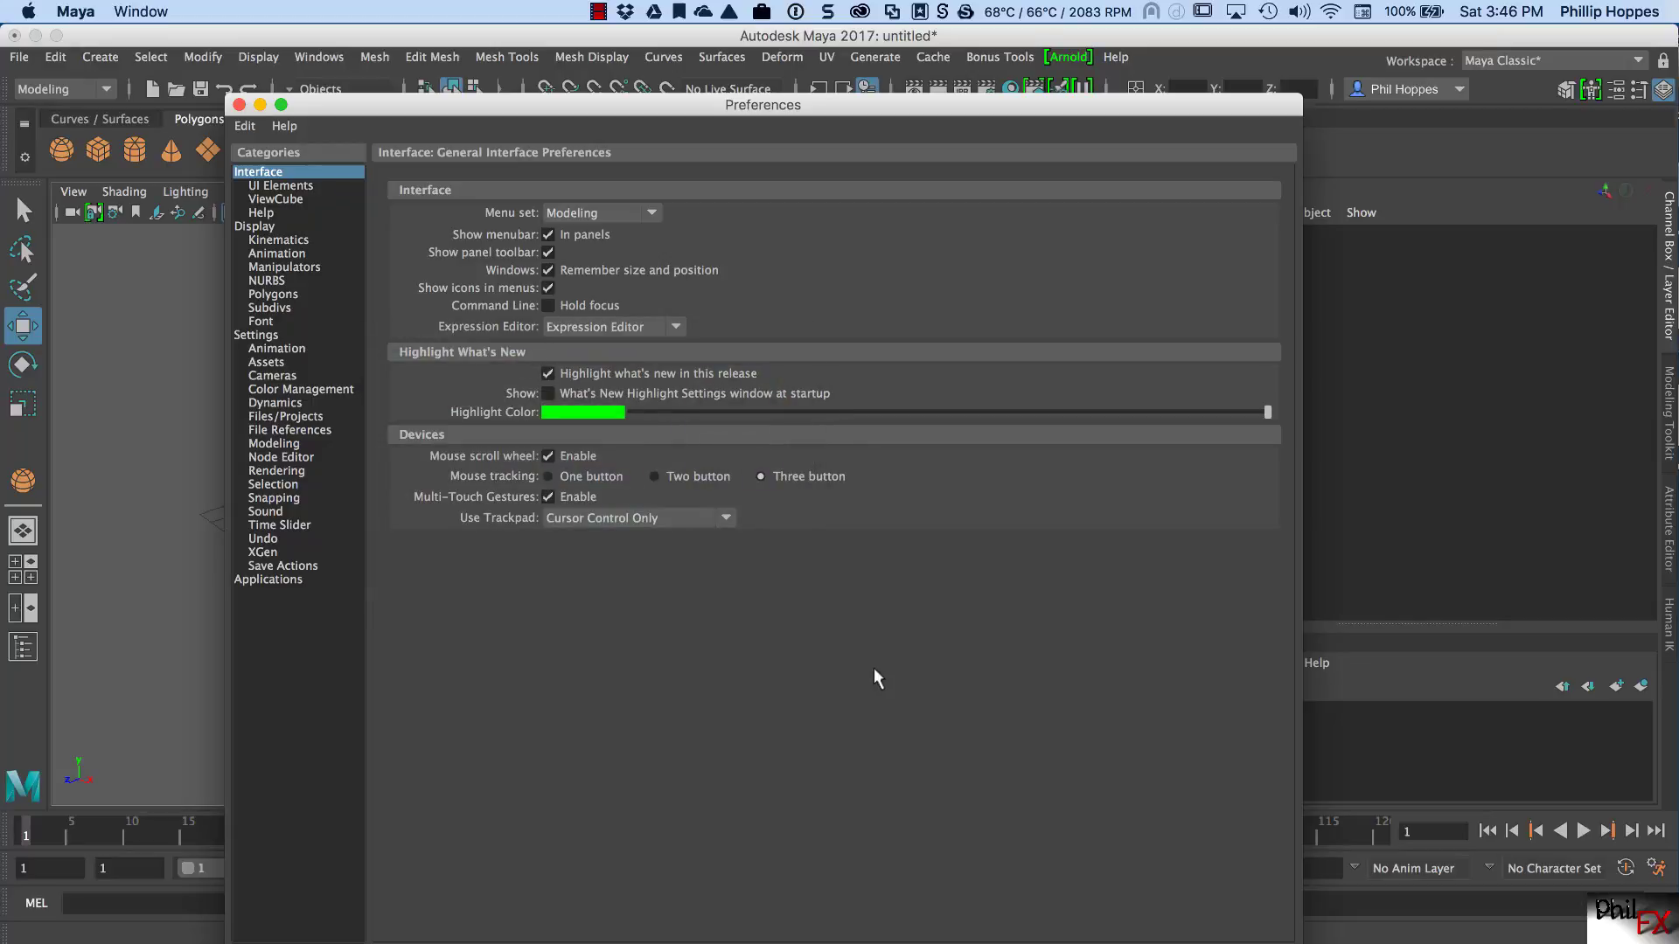
click(604, 943)
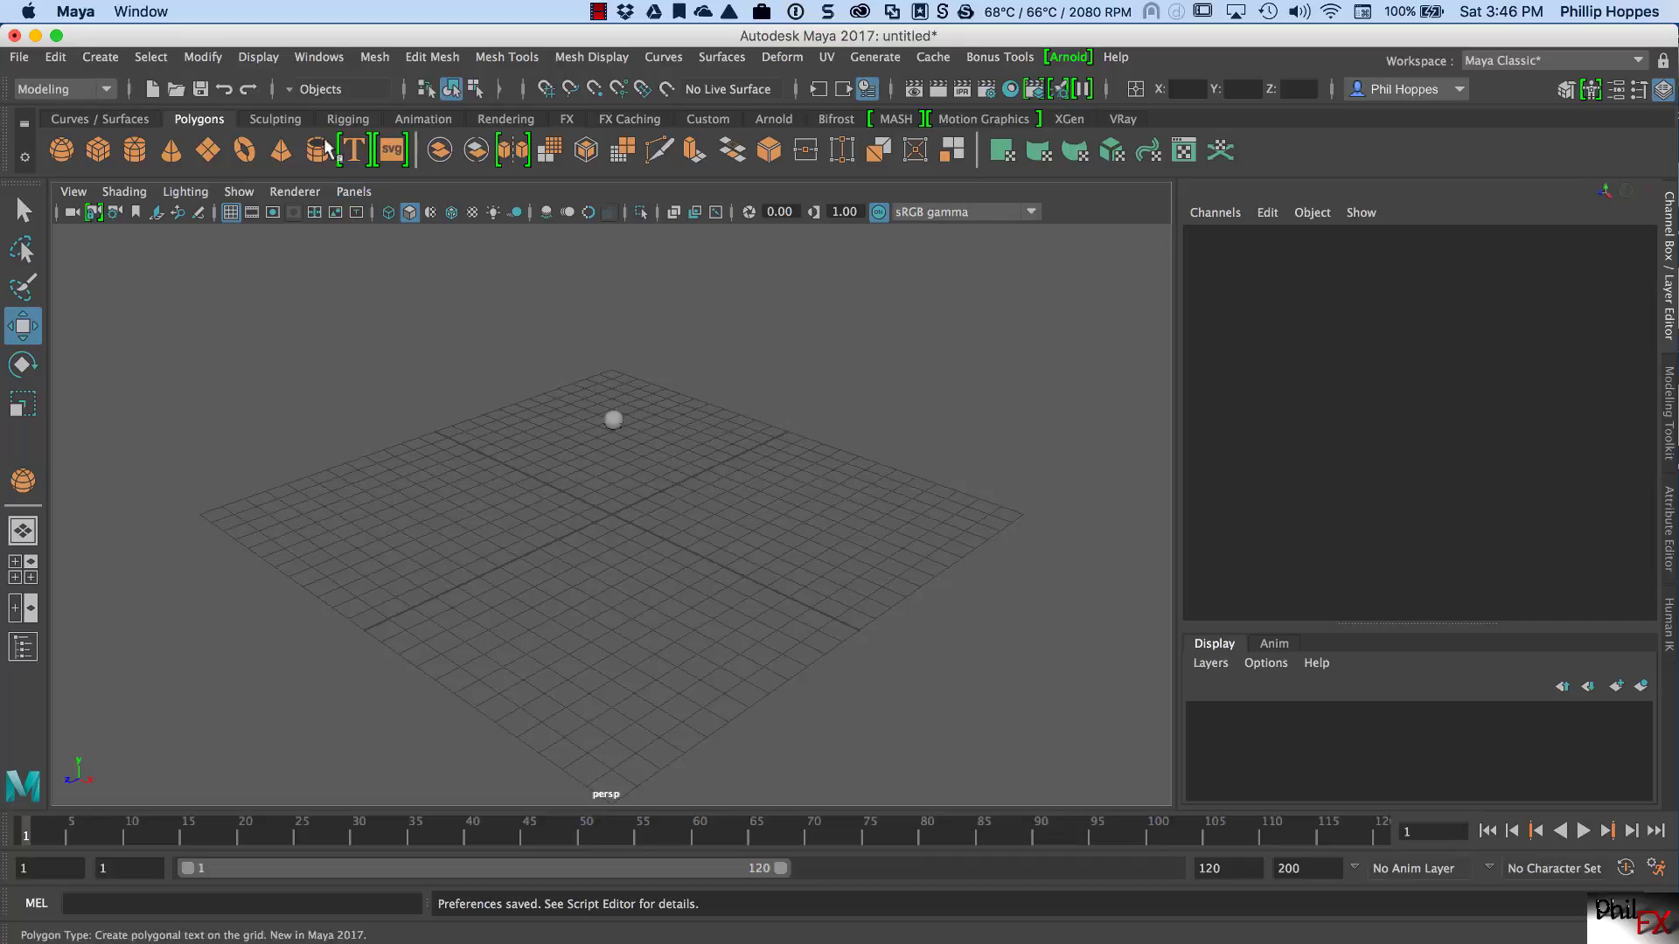
Step: Examine the General Editors commands for features highlighted as new, and dismiss the list without opening an editor
click(308, 63)
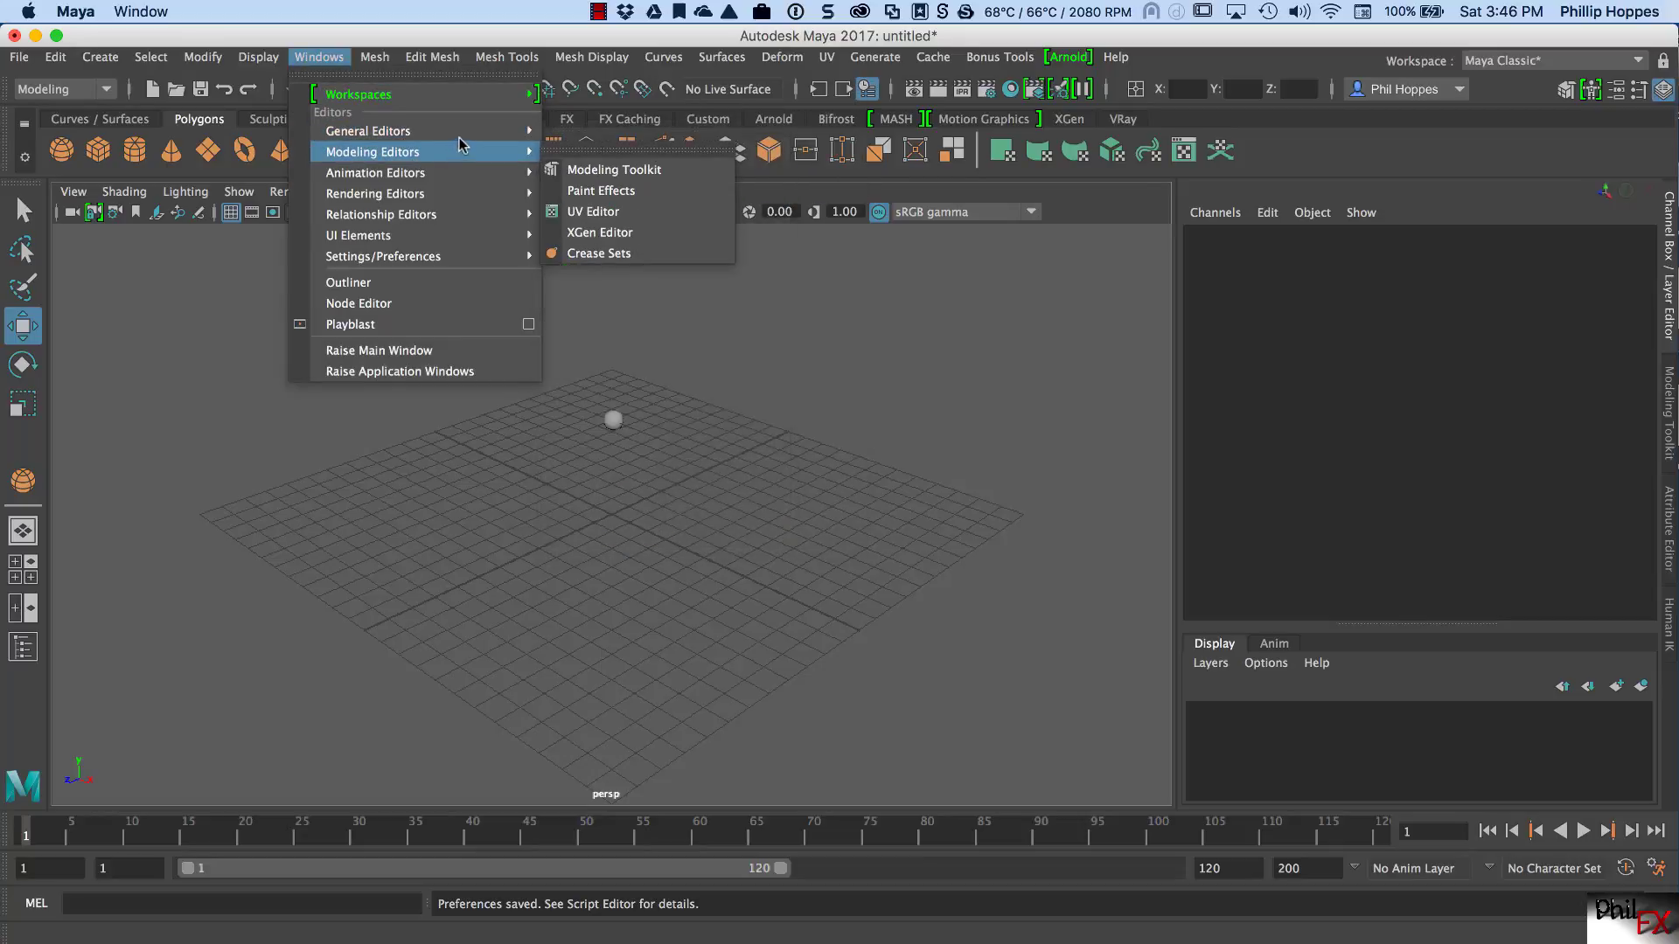
mouse_move(463, 131)
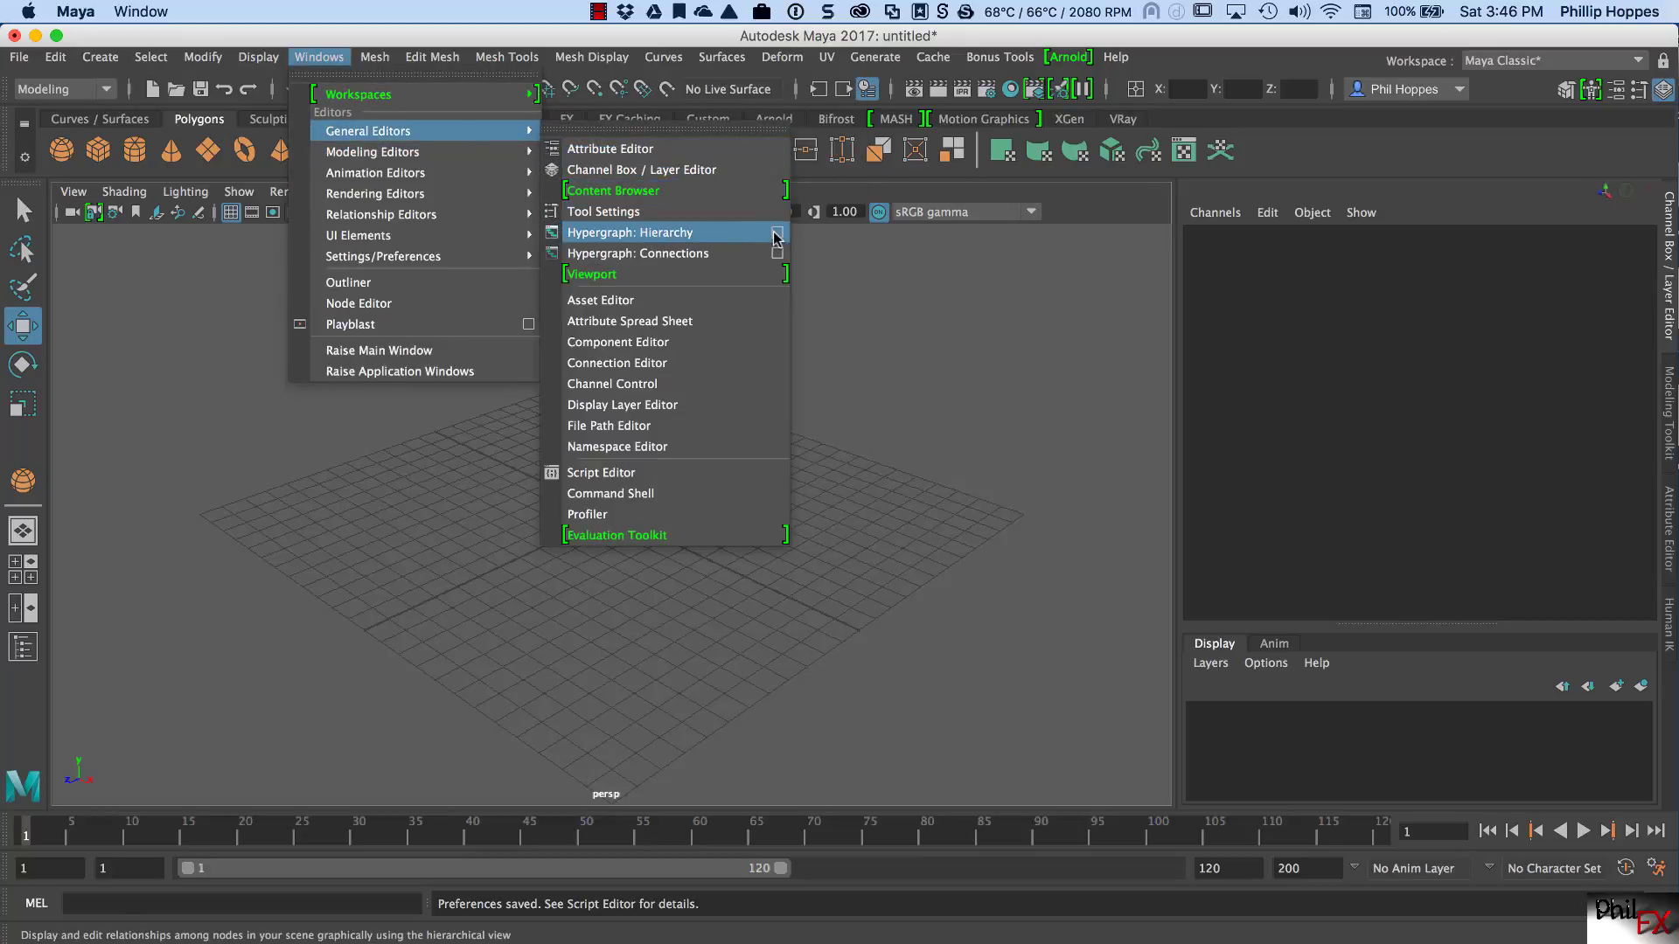
click(325, 607)
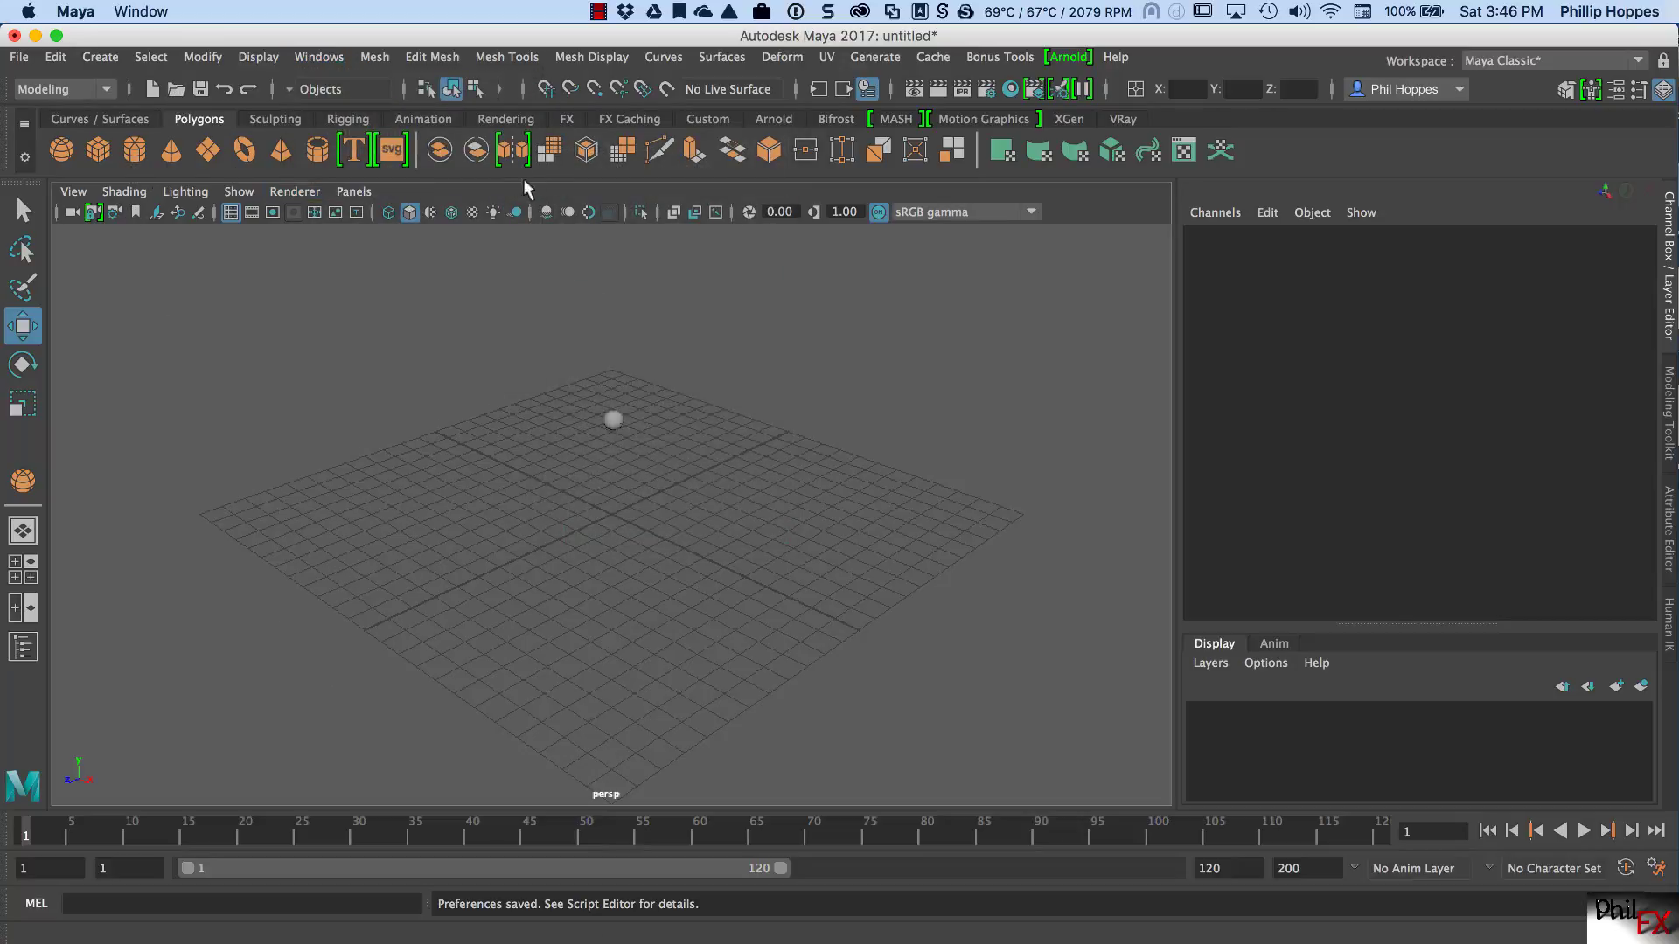